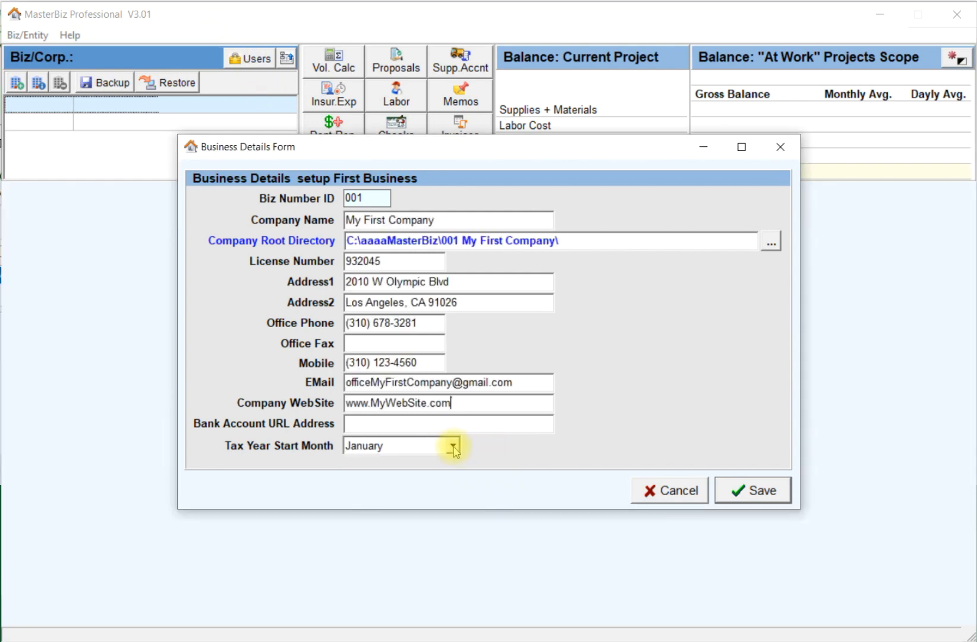
- Keep January as the tax year start month and save the business details of My First Company
click(454, 447)
click(454, 447)
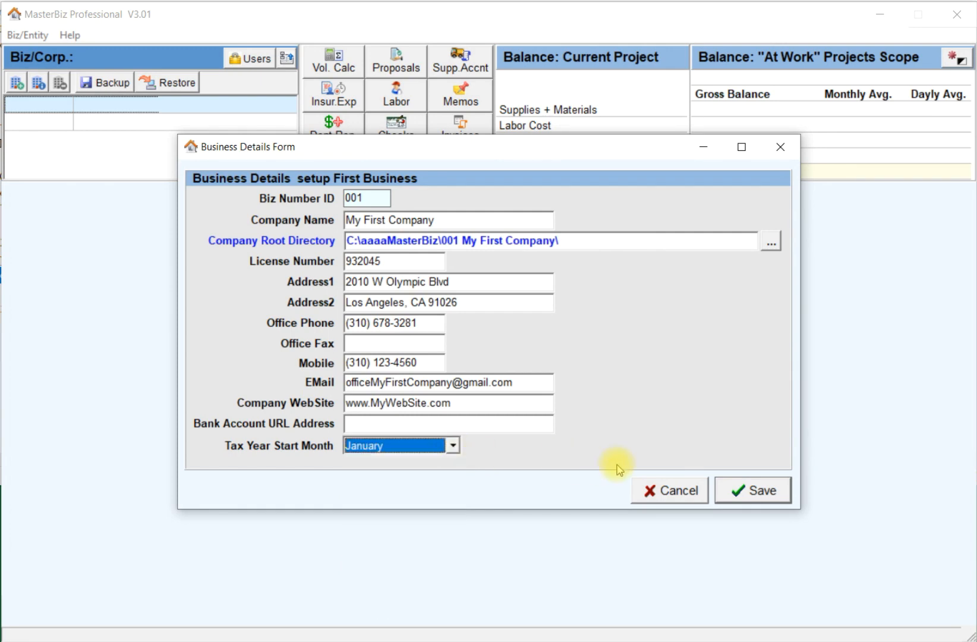
click(767, 499)
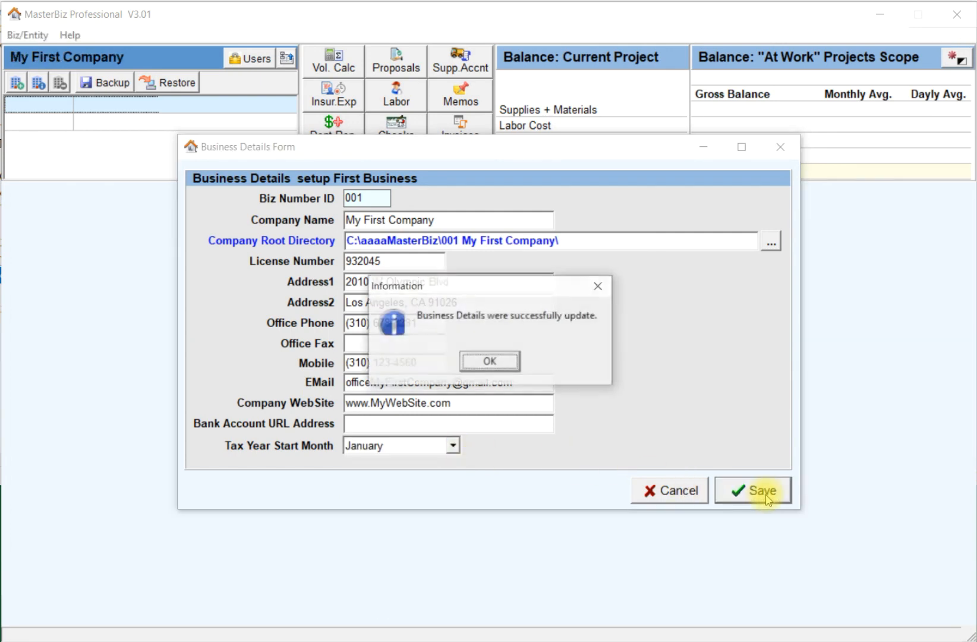
click(485, 361)
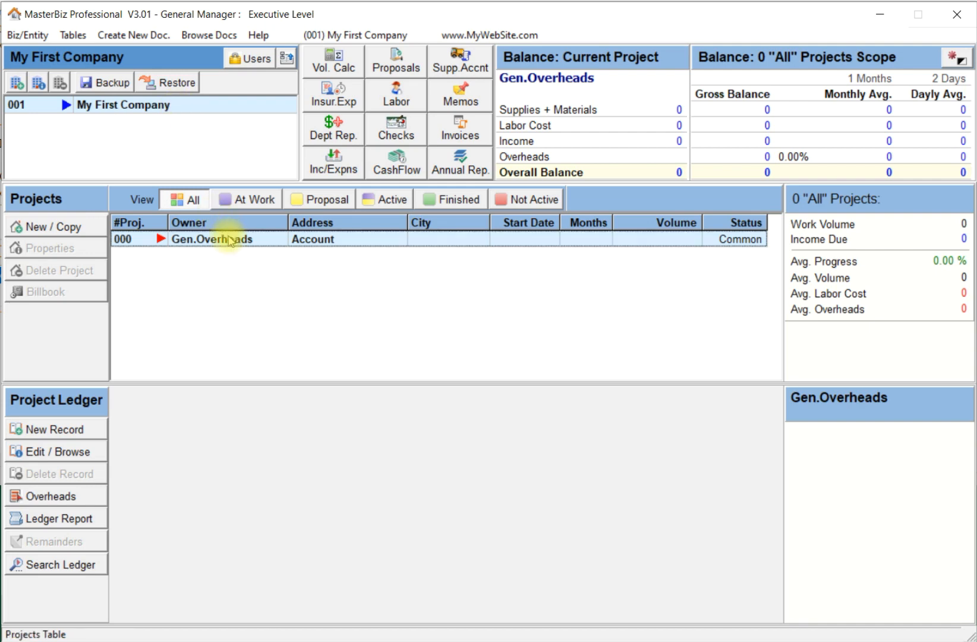
click(249, 240)
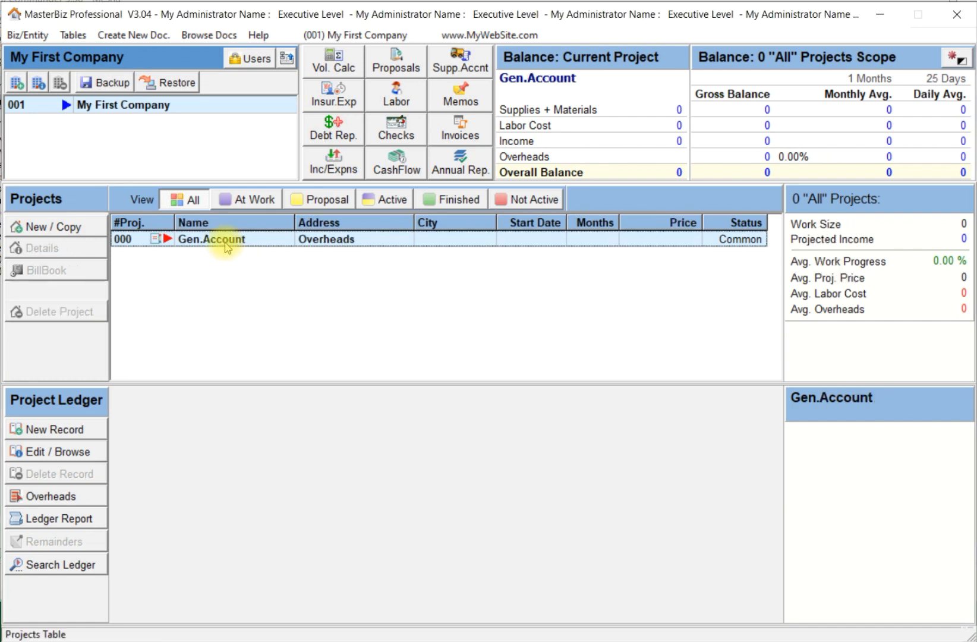
- Change the company root directory to c:\aaaaMasterBiz\000 My First Company\ and save the business details
click(17, 37)
click(36, 68)
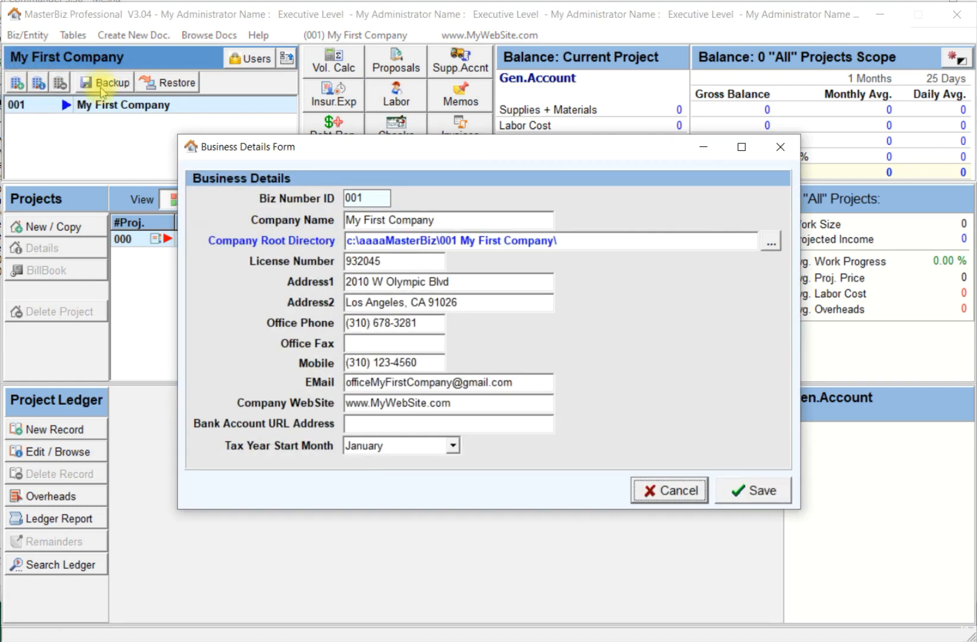
click(770, 241)
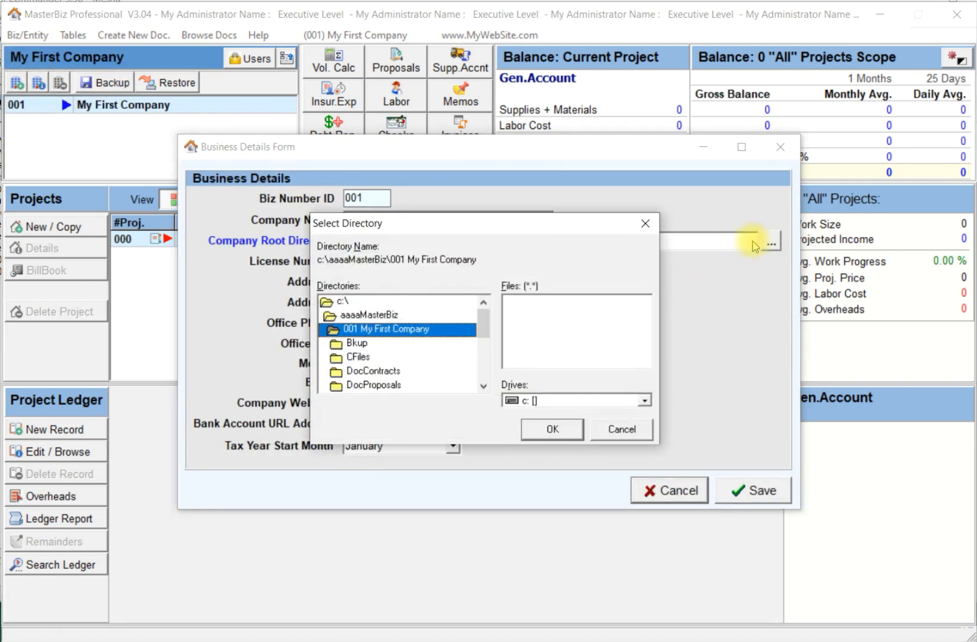
double_click(342, 315)
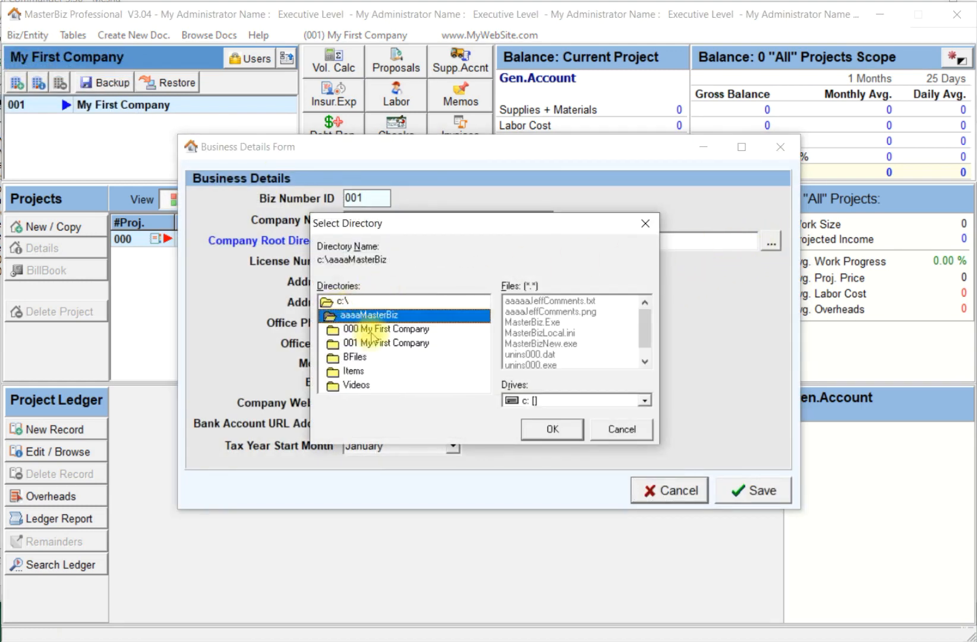
double_click(354, 330)
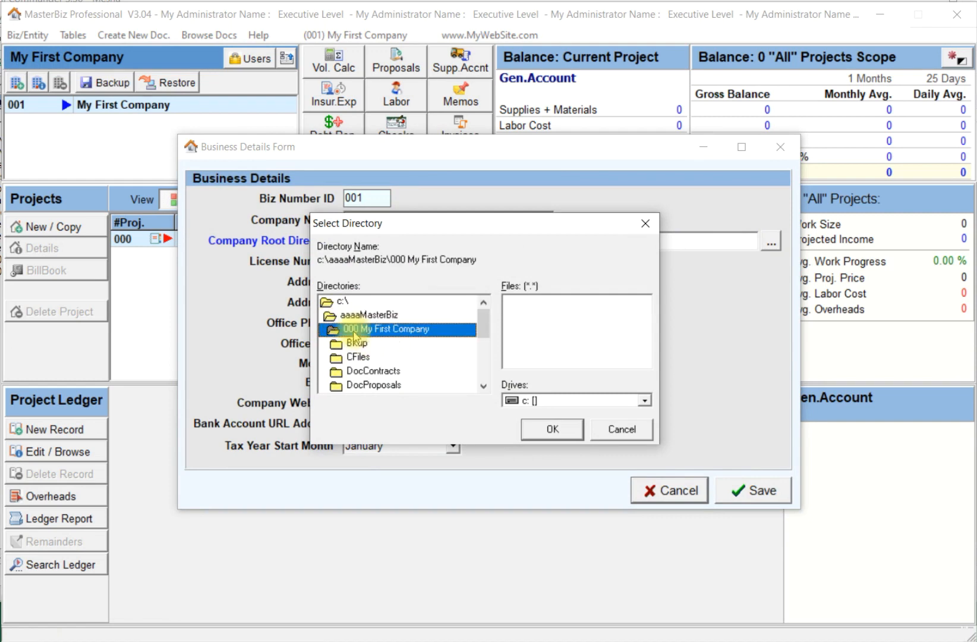
click(552, 428)
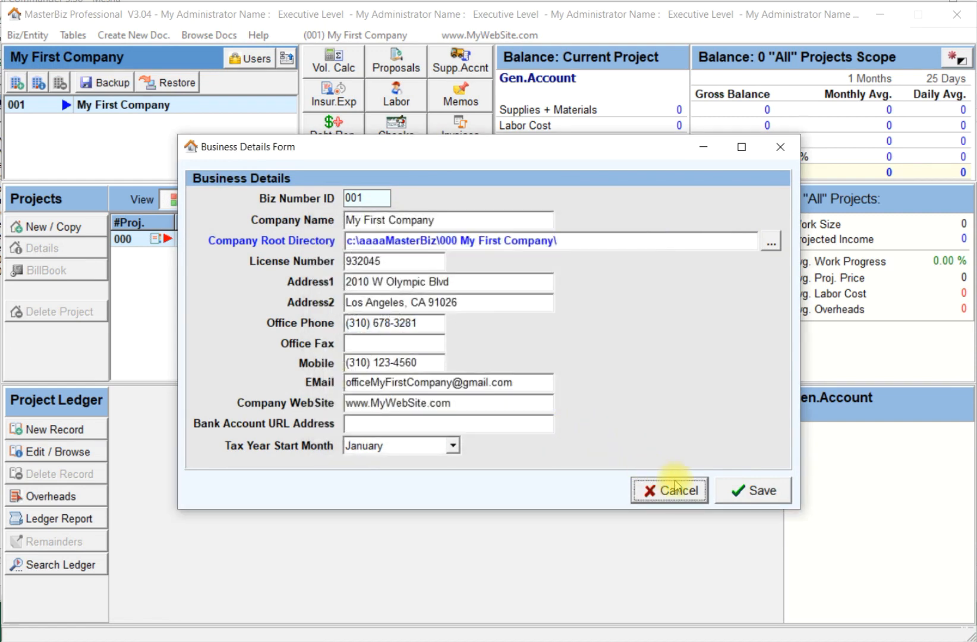
click(753, 490)
click(489, 361)
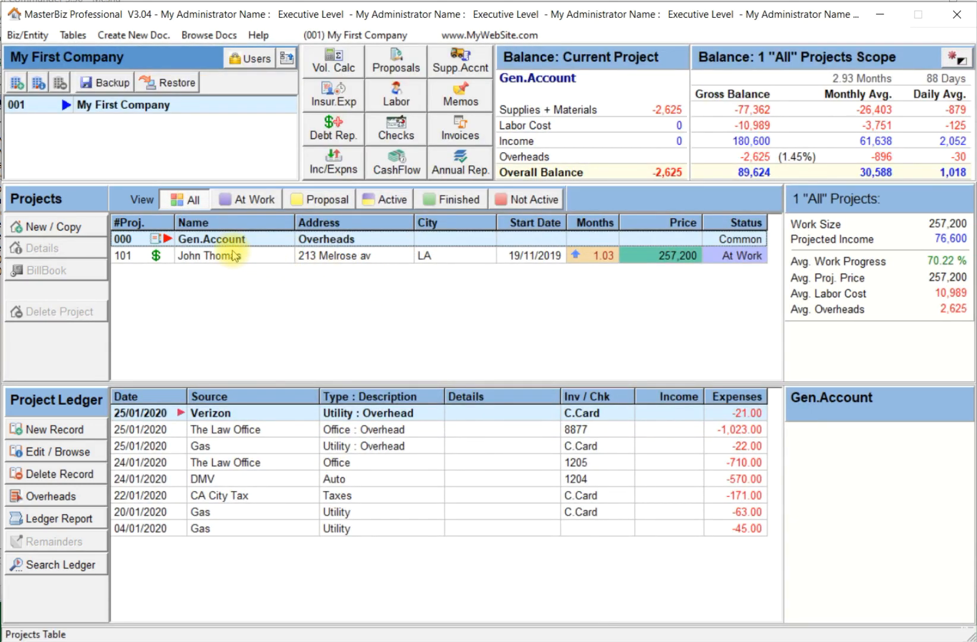
- In project 101's BillBook, set the progress of Fire Sprinklers and Roofing to 50 percent each
click(234, 255)
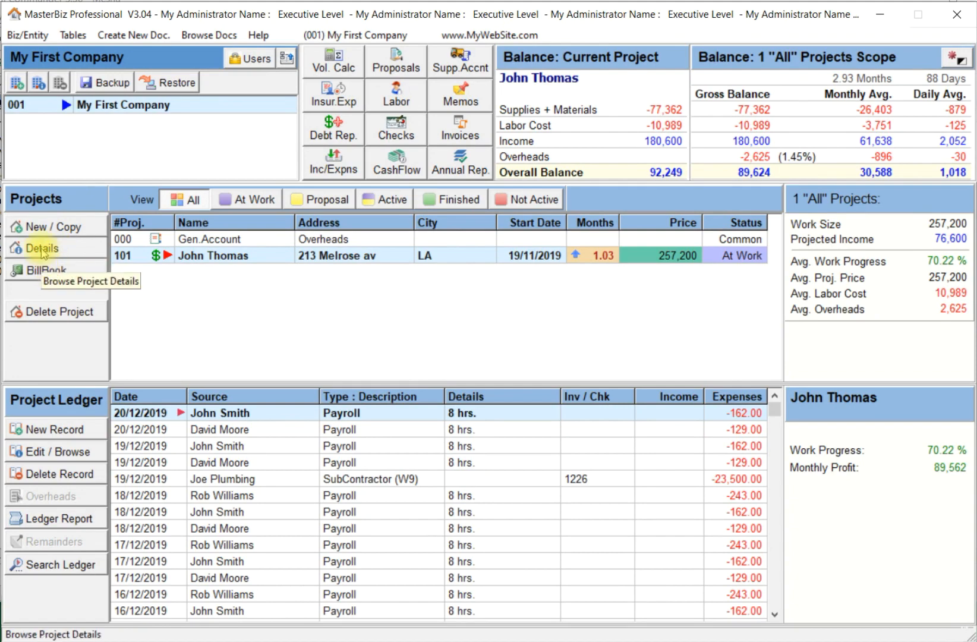
click(45, 272)
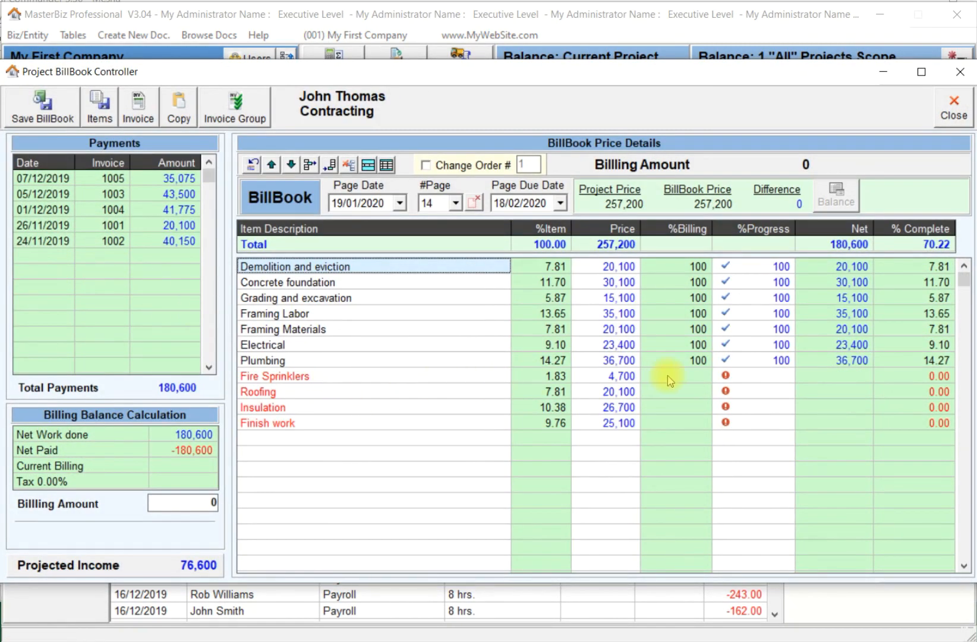
click(753, 380)
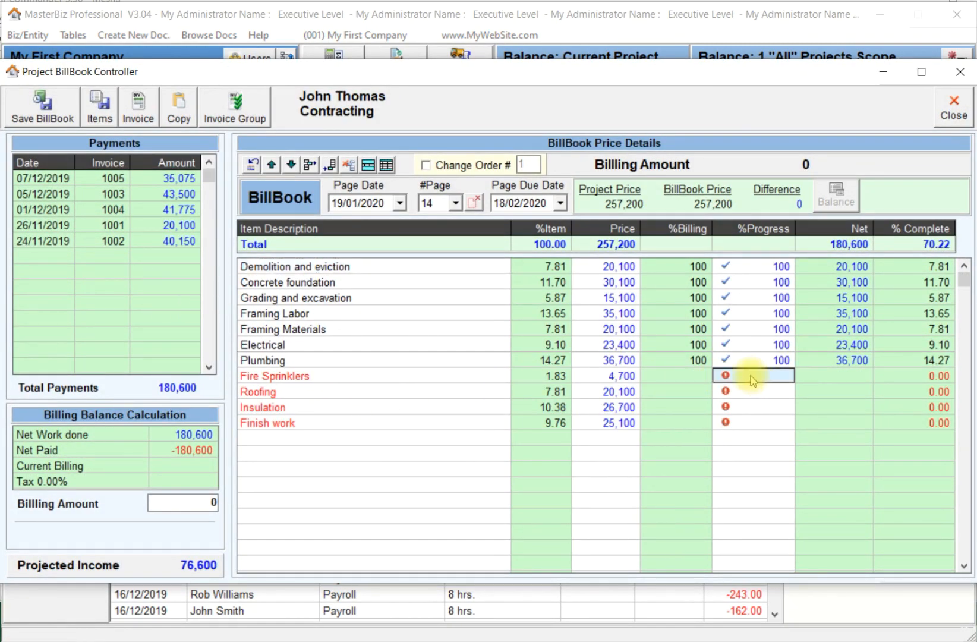
text(50)
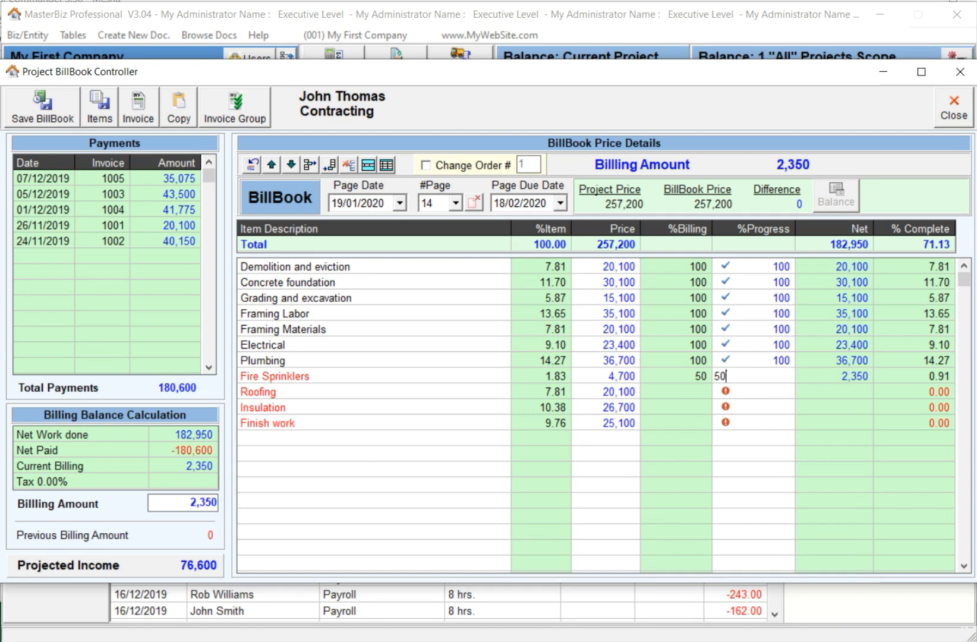
key(Return)
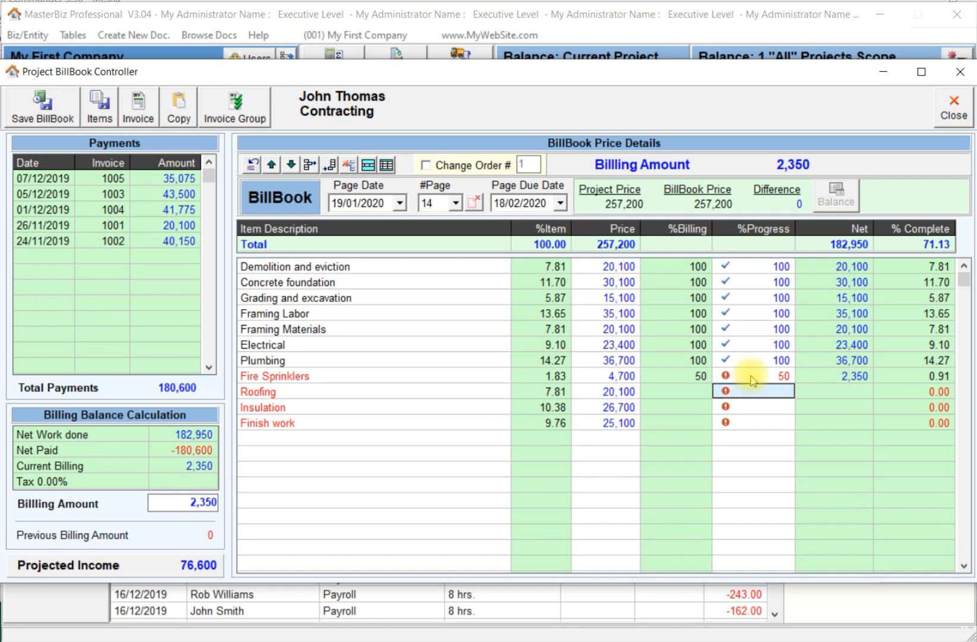
text(50)
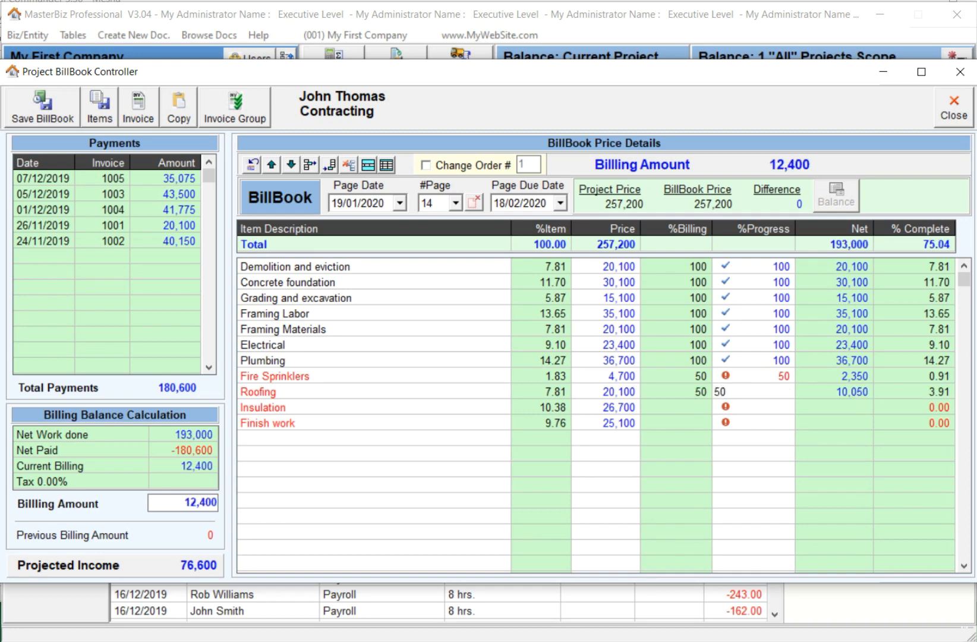
key(Return)
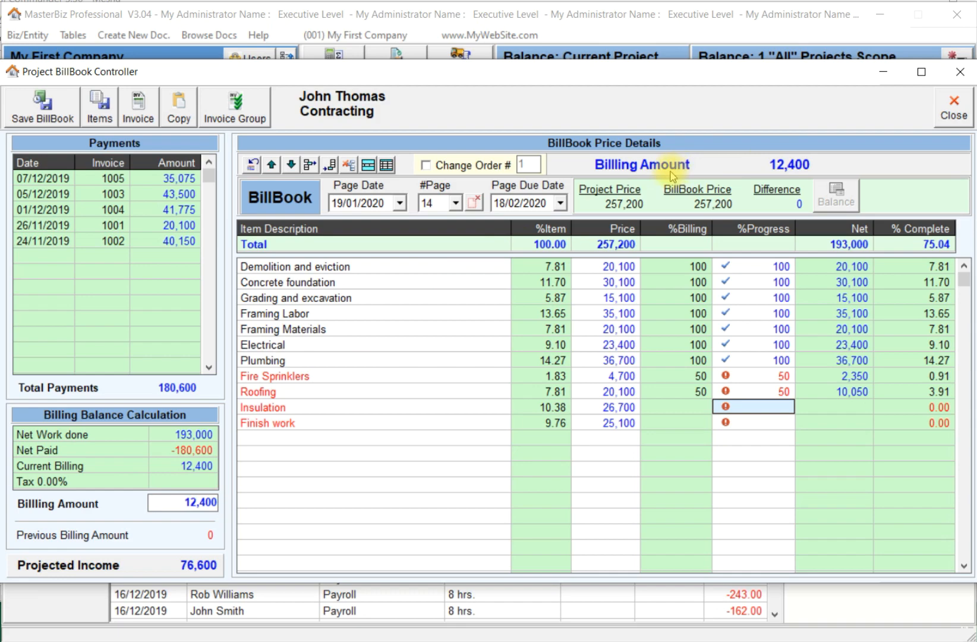
- Create the invoice for the Fire Sprinklers and Roofing progress, and close its PDF, the BillBook and the project details
click(135, 116)
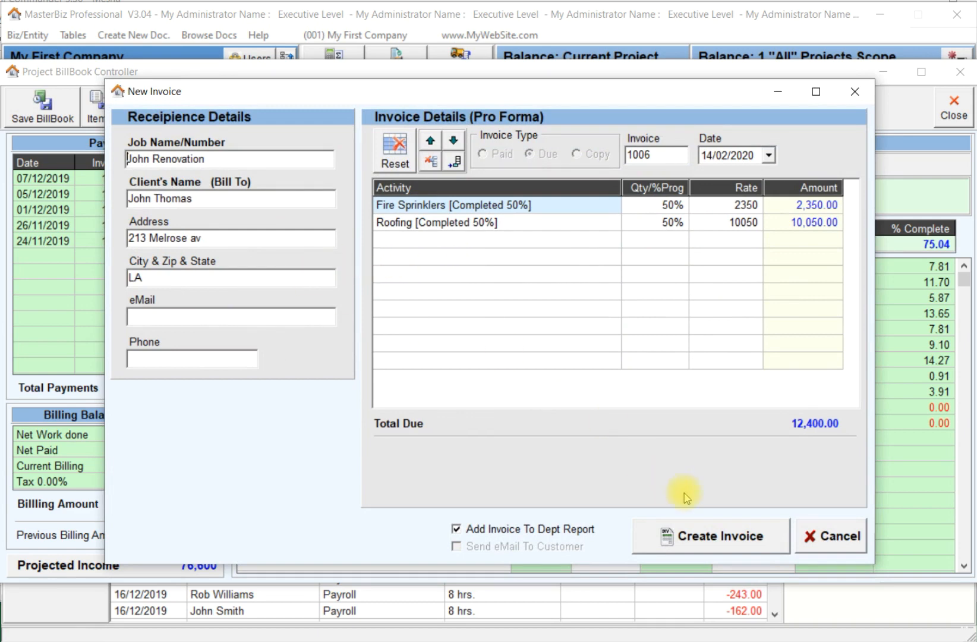
click(693, 538)
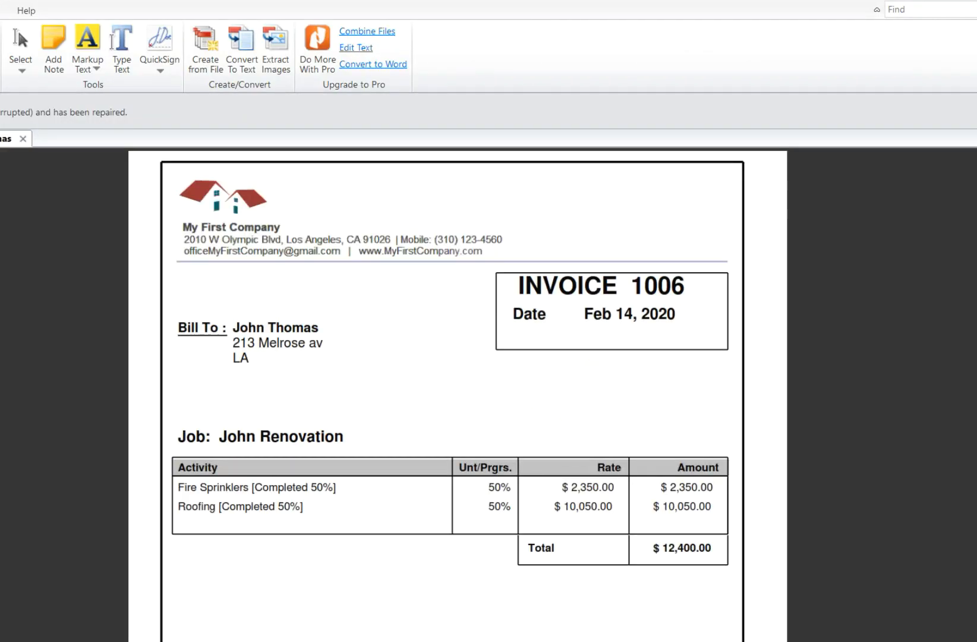
key(alt+F4)
click(505, 362)
click(953, 108)
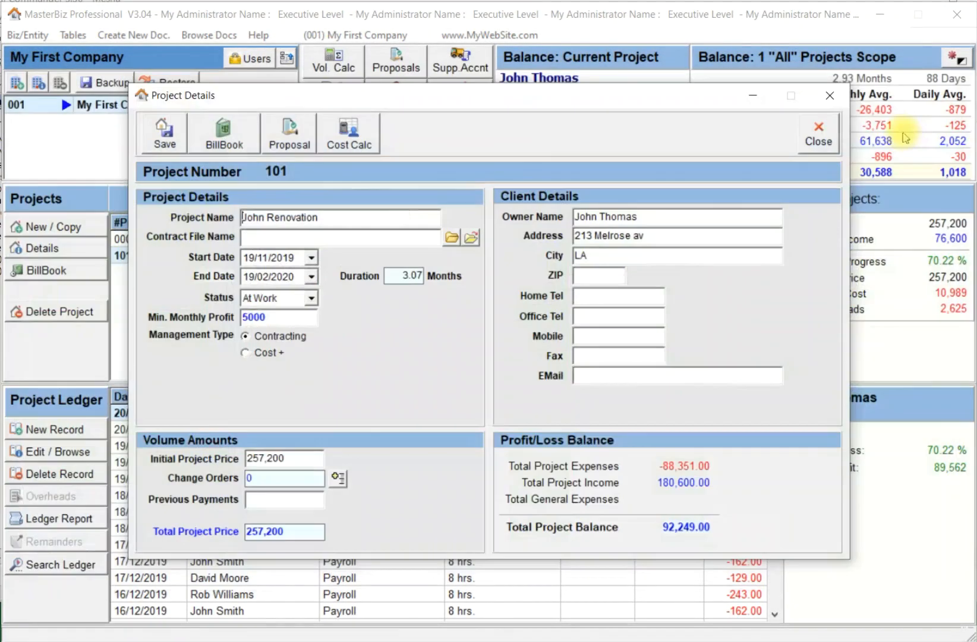
click(832, 145)
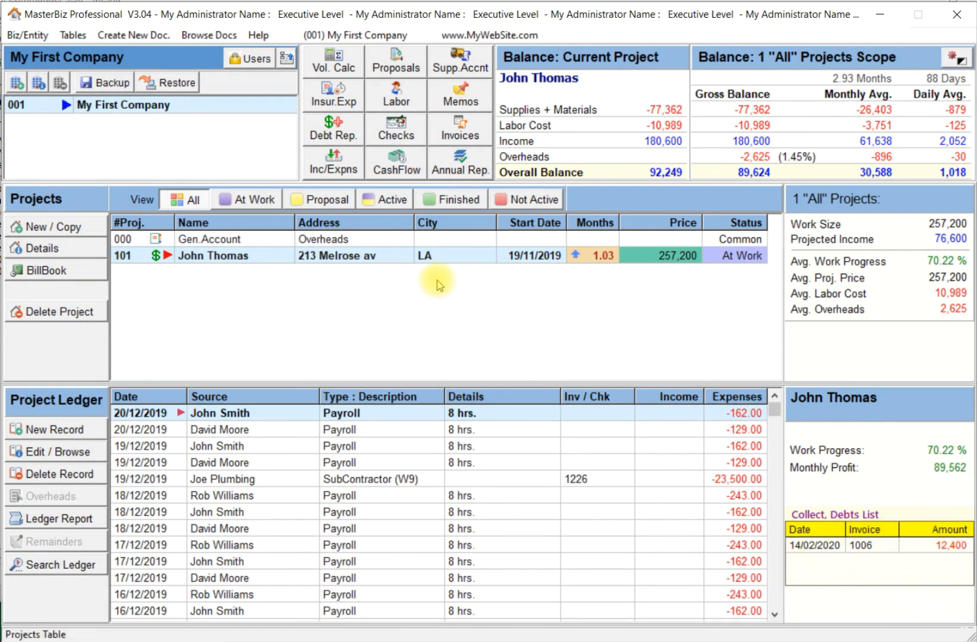
- Check the Collect Debt Report for the outstanding invoice of project 101, and close the report
click(328, 128)
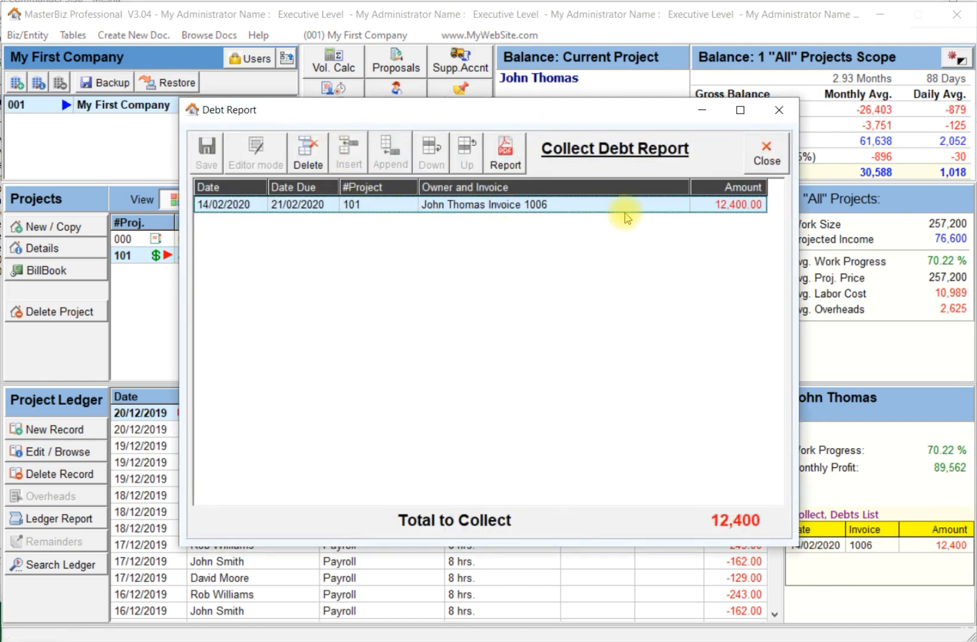
click(767, 155)
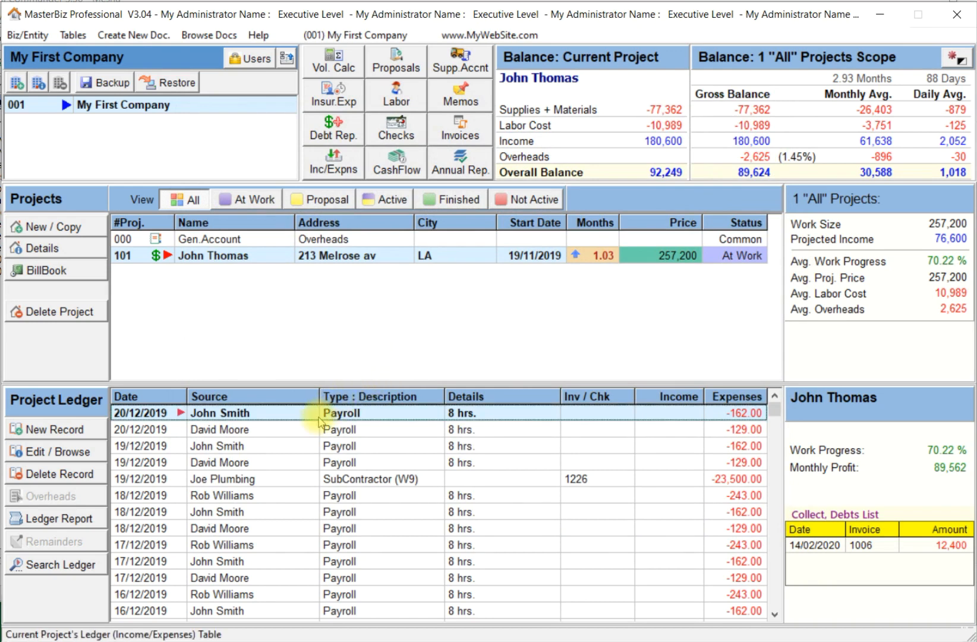
- Reopen project 101's BillBook and set the Insulation item's progress to 50 percent
click(57, 273)
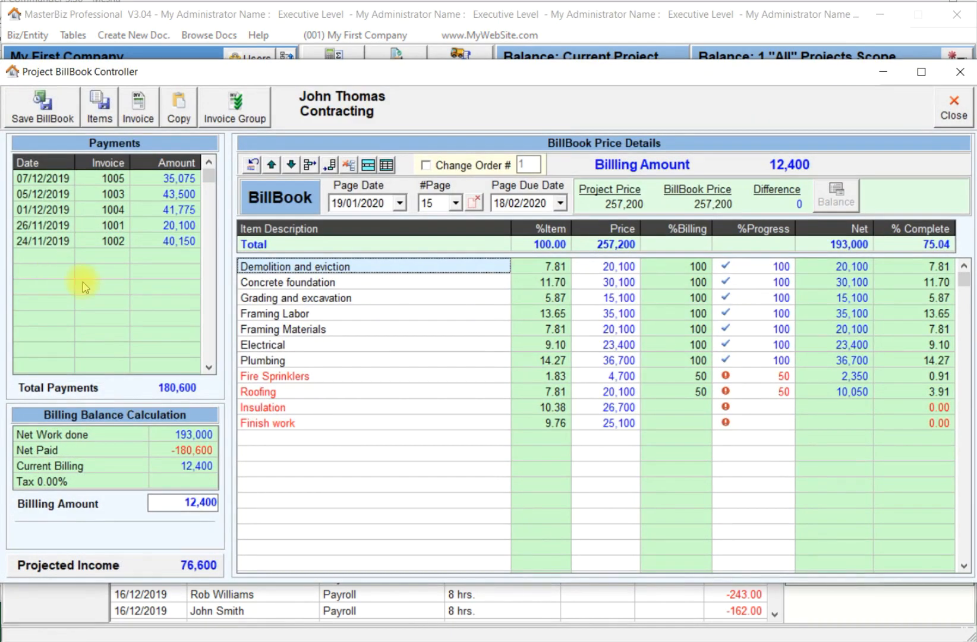
click(766, 409)
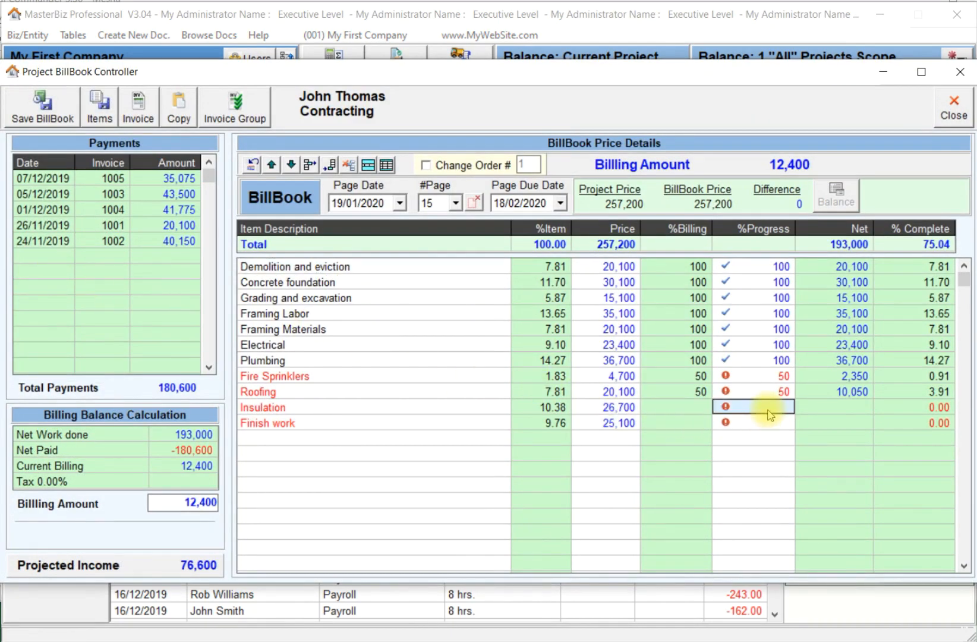
text(50)
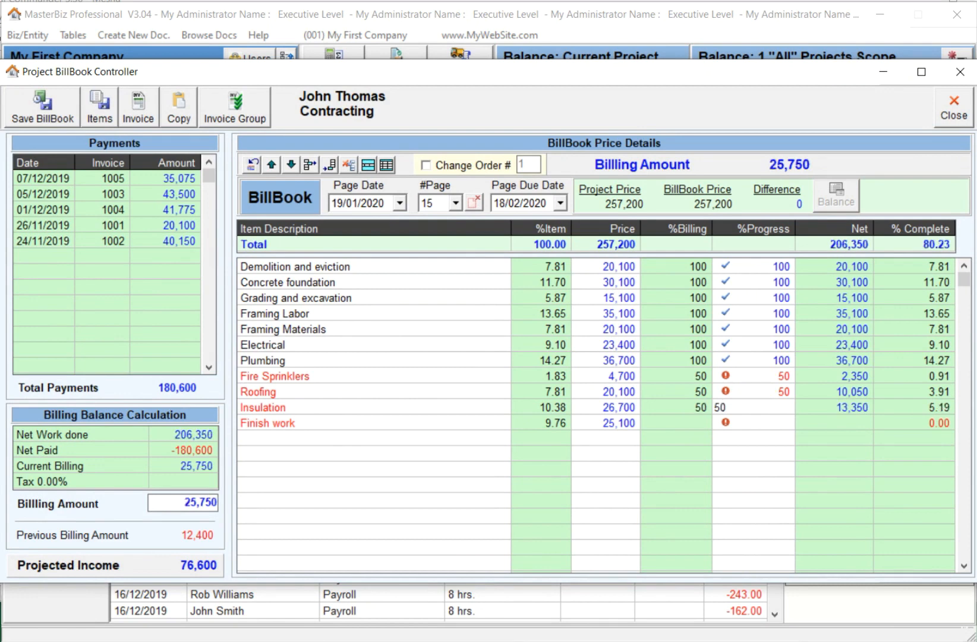
key(Return)
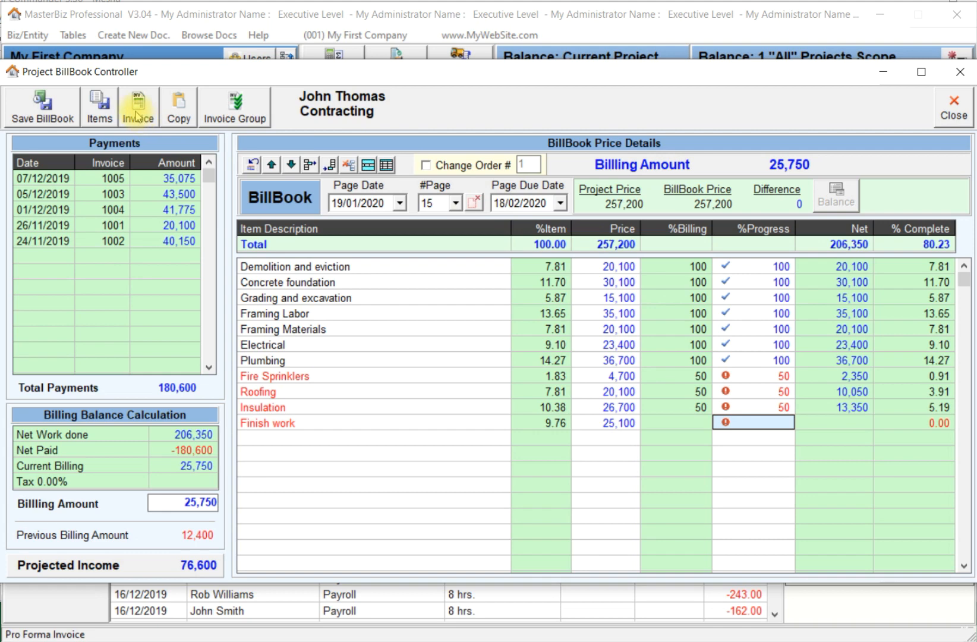
- Start a new invoice while keeping the previous unpaid one, and remove its already billed Fire Sprinklers and Roofing lines
click(136, 112)
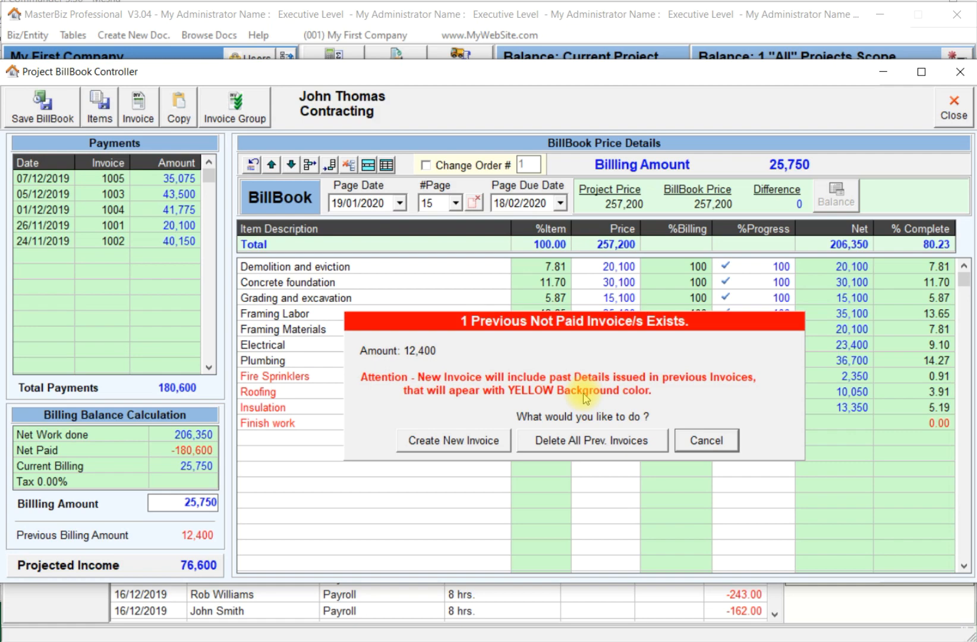
click(460, 445)
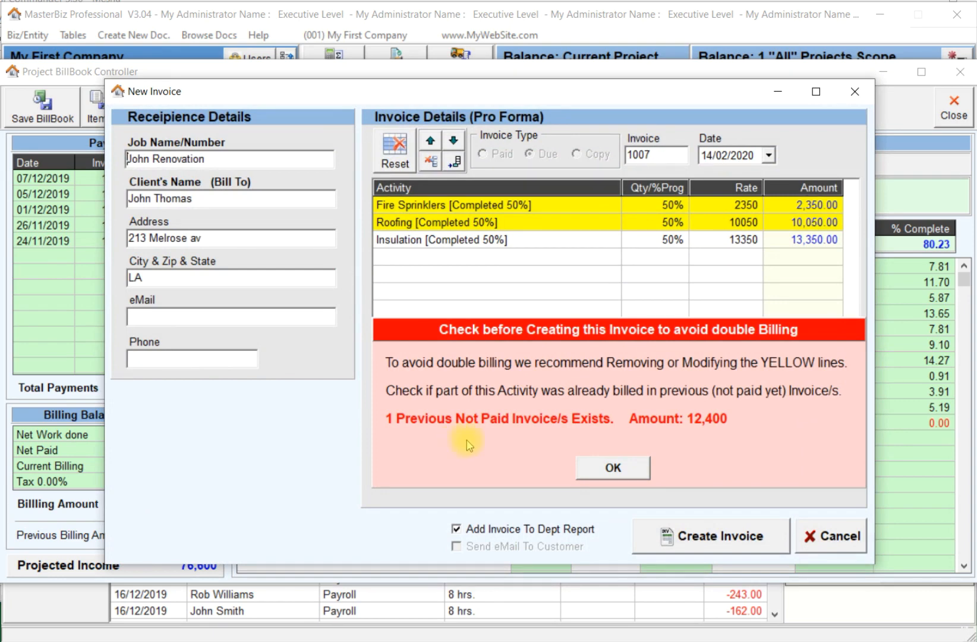
click(605, 468)
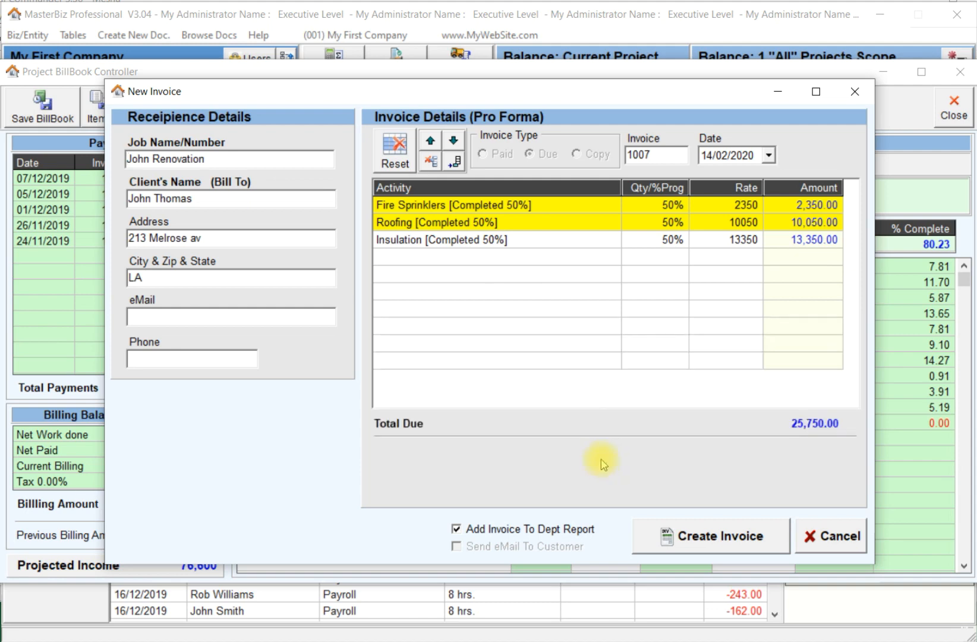
click(423, 204)
click(430, 222)
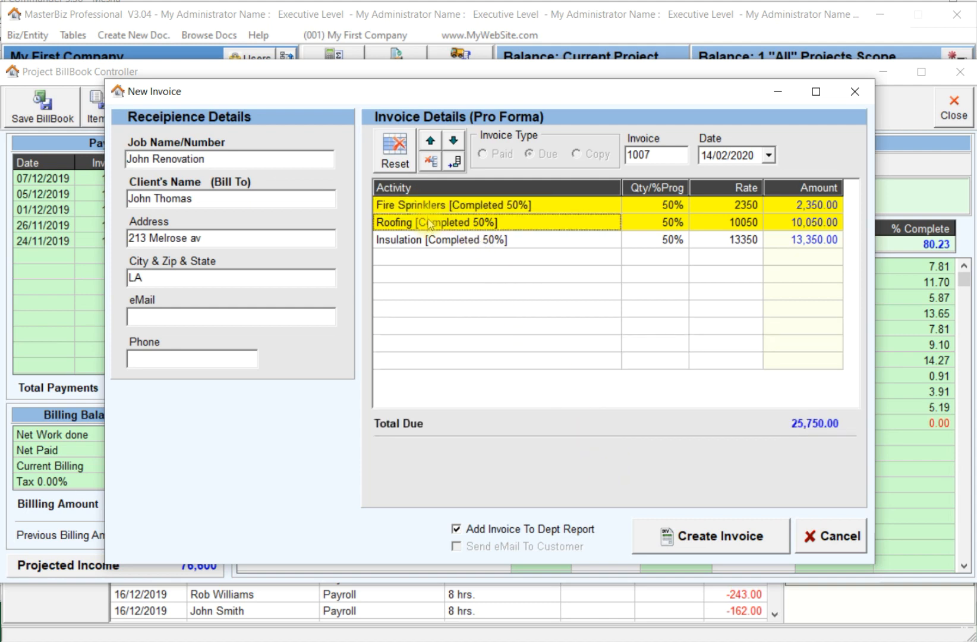
click(428, 207)
click(428, 169)
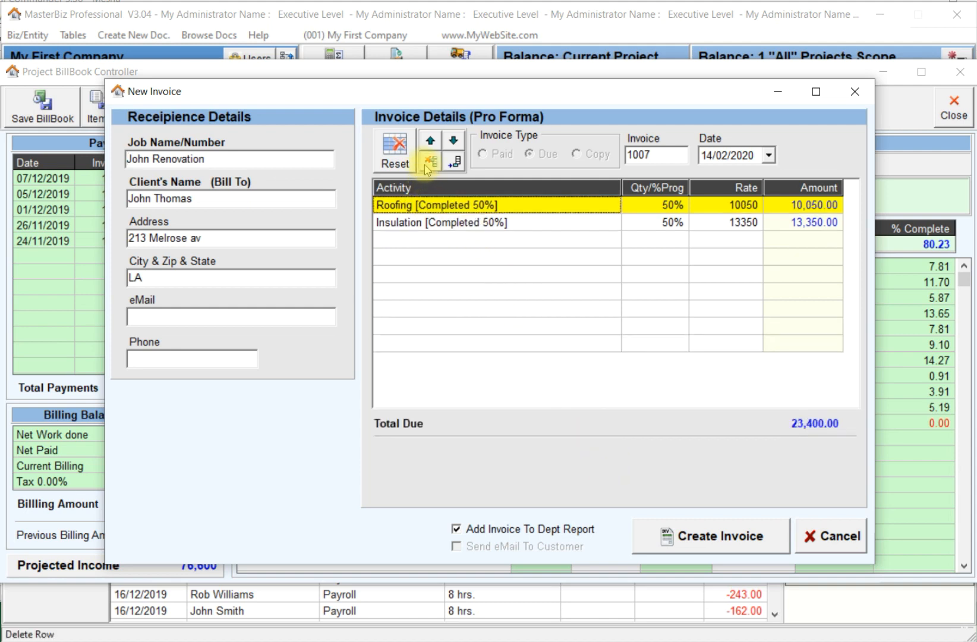
click(428, 170)
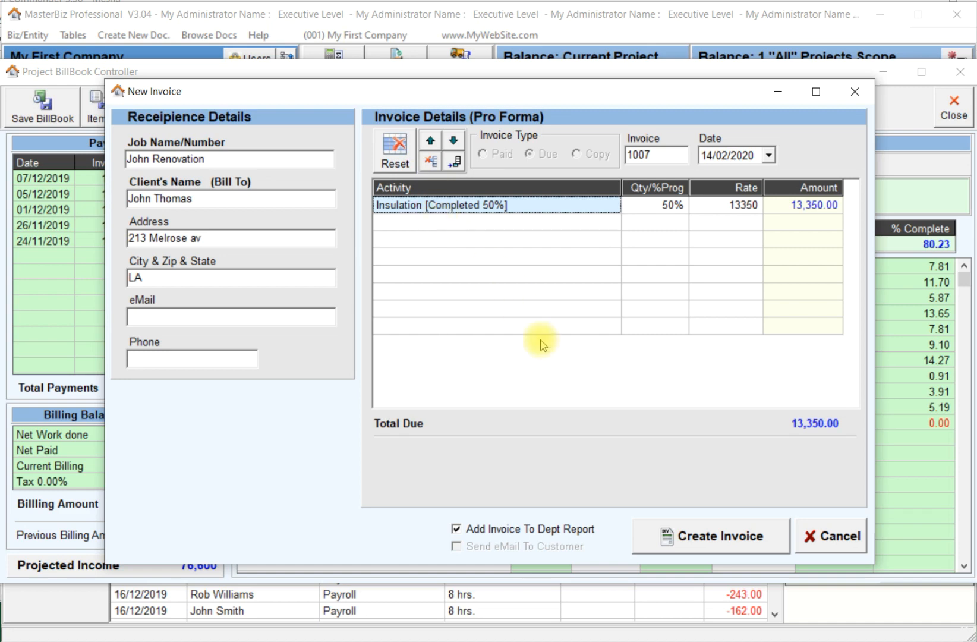
- Create the invoice for the 50 percent Insulation progress, and close its PDF without saving, the BillBook and the project details
click(676, 538)
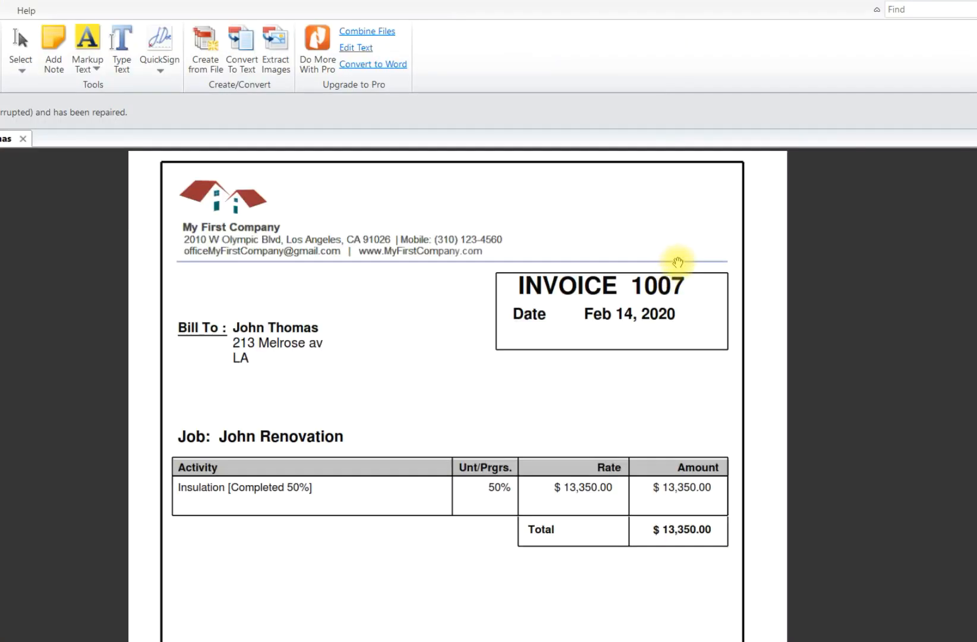
click(974, 3)
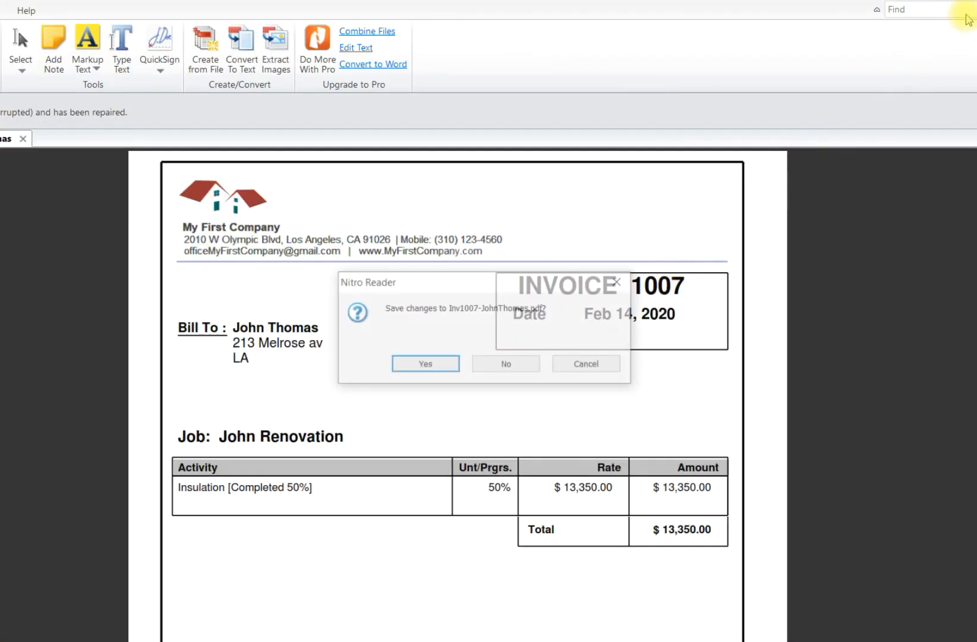
click(500, 370)
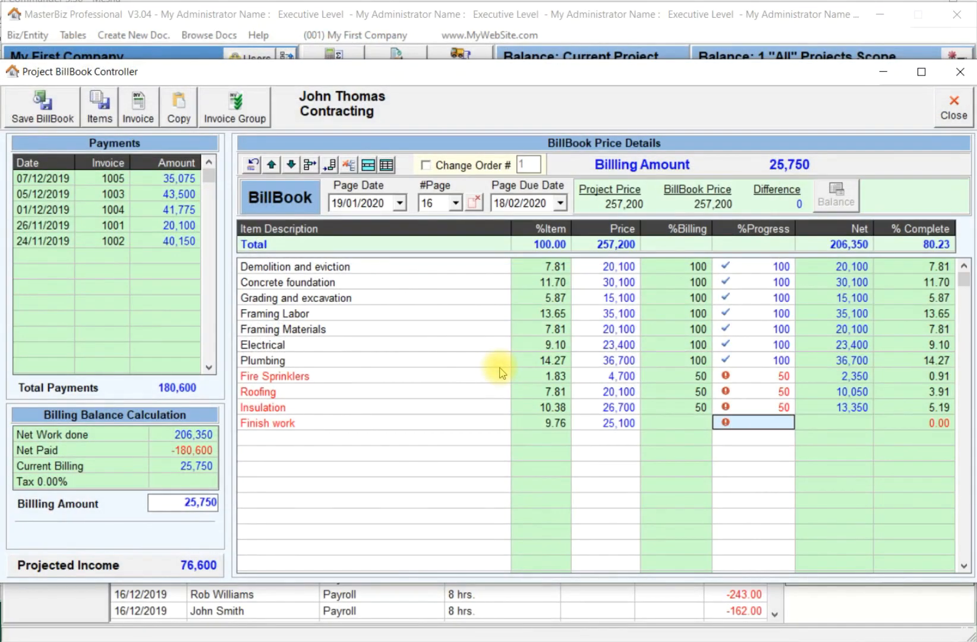
click(952, 106)
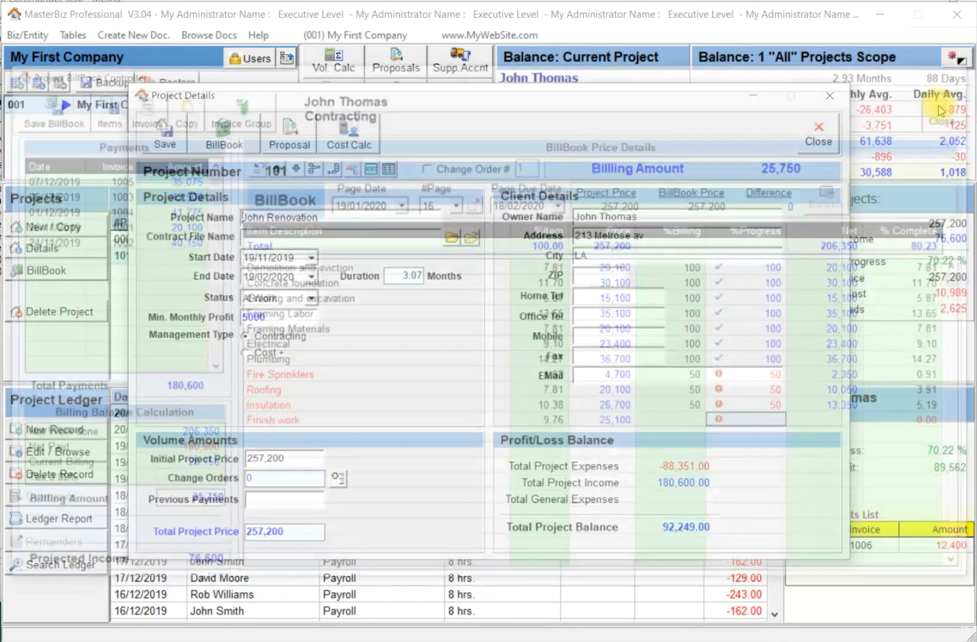
click(820, 134)
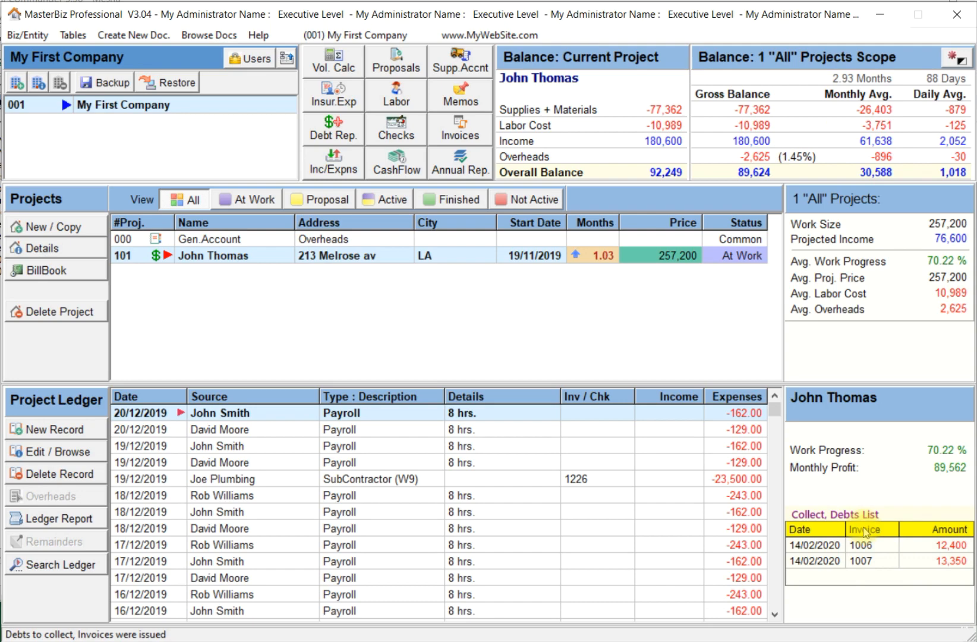
- Reopen project 101's BillBook, compare the billing on pages 14, 15 and 16, and close the BillBook and project details
click(69, 271)
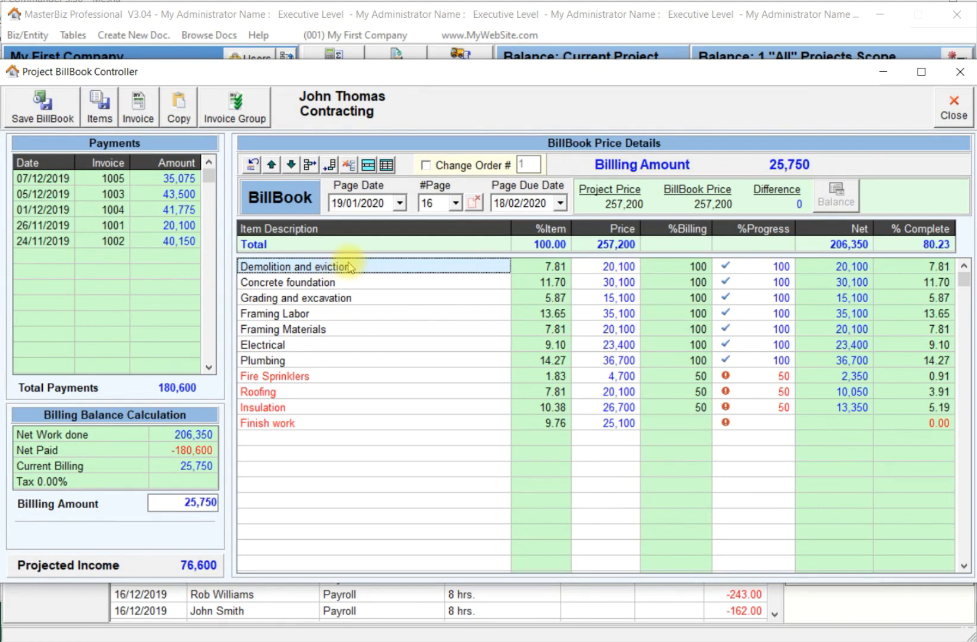
click(456, 204)
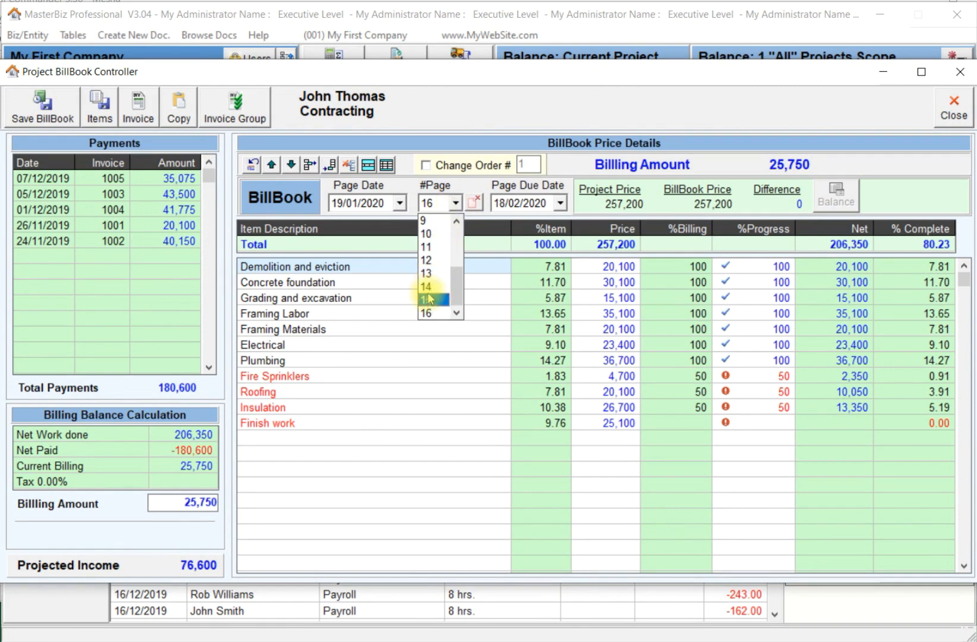
click(428, 288)
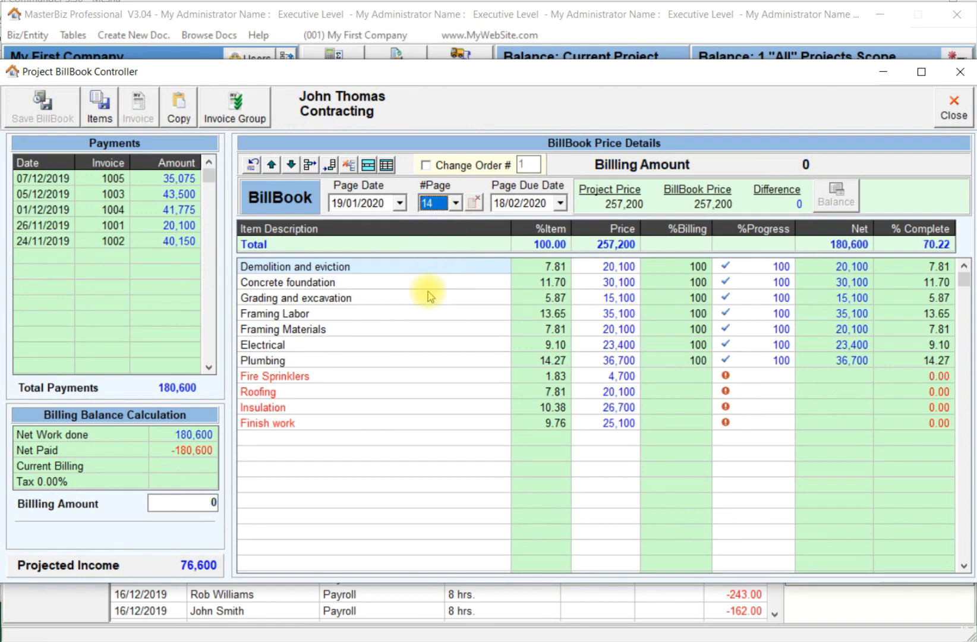
click(455, 204)
click(437, 299)
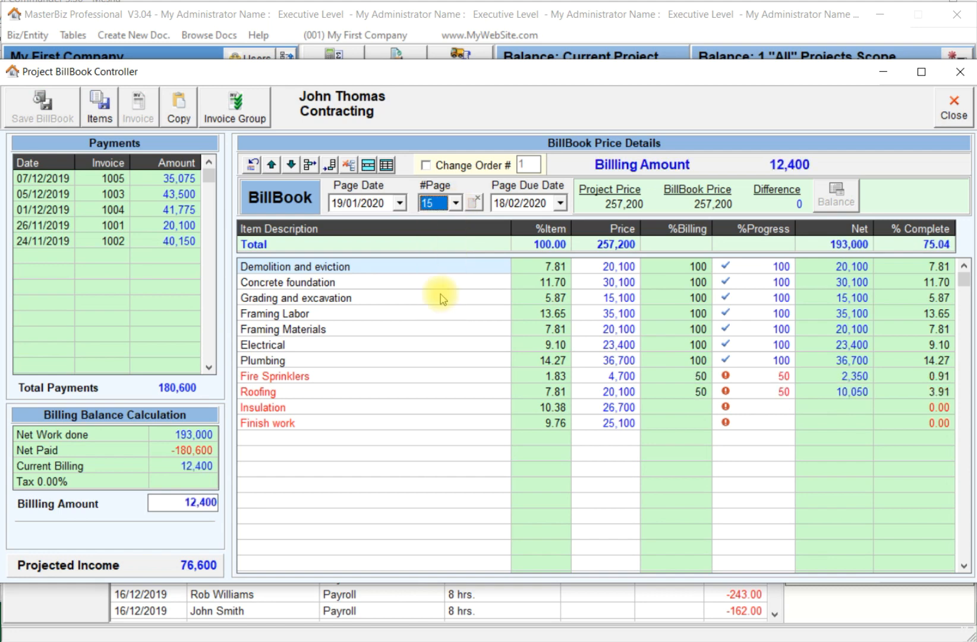
click(455, 203)
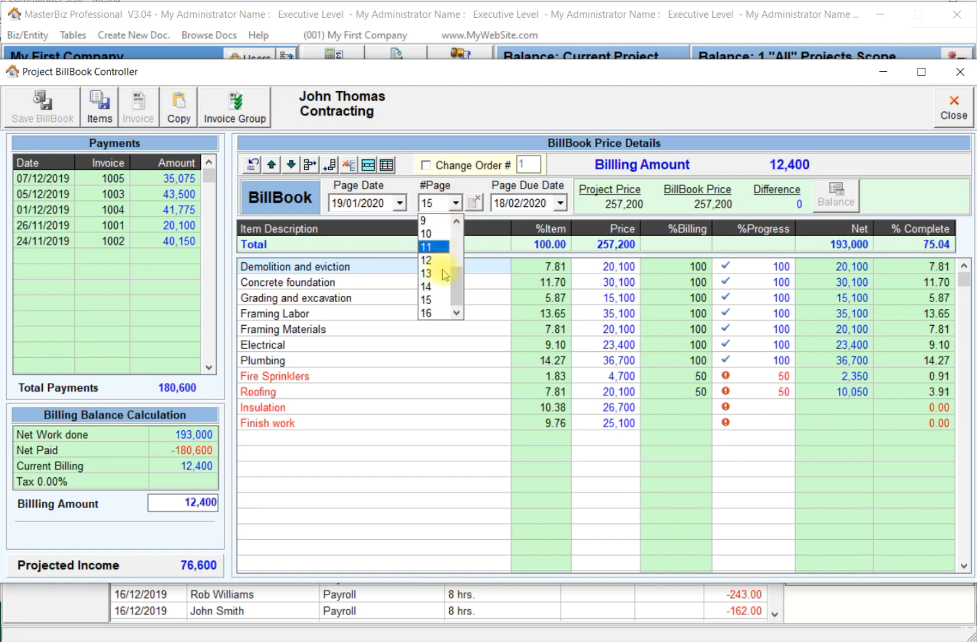
click(437, 312)
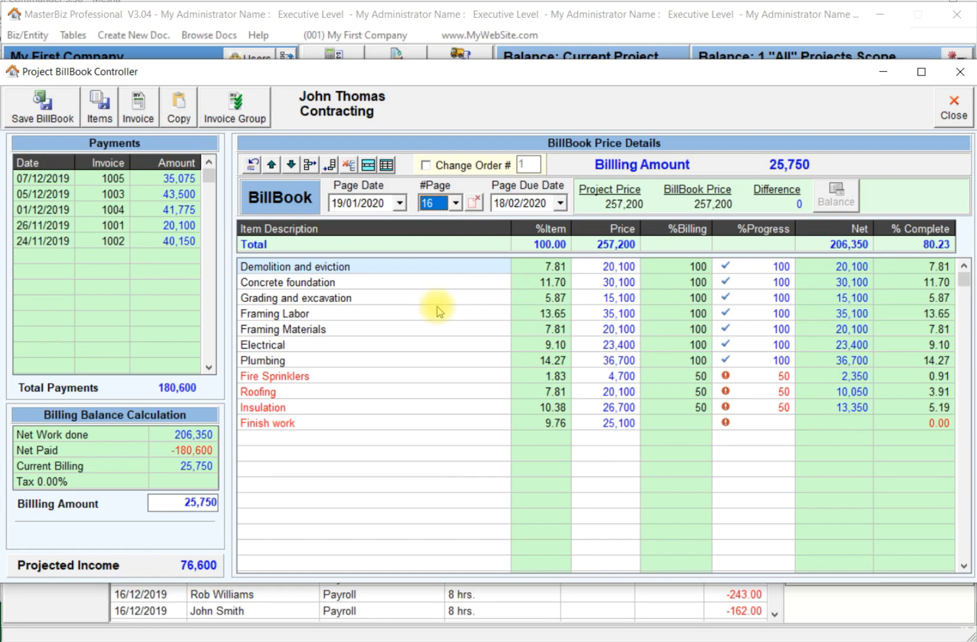
click(954, 117)
click(823, 128)
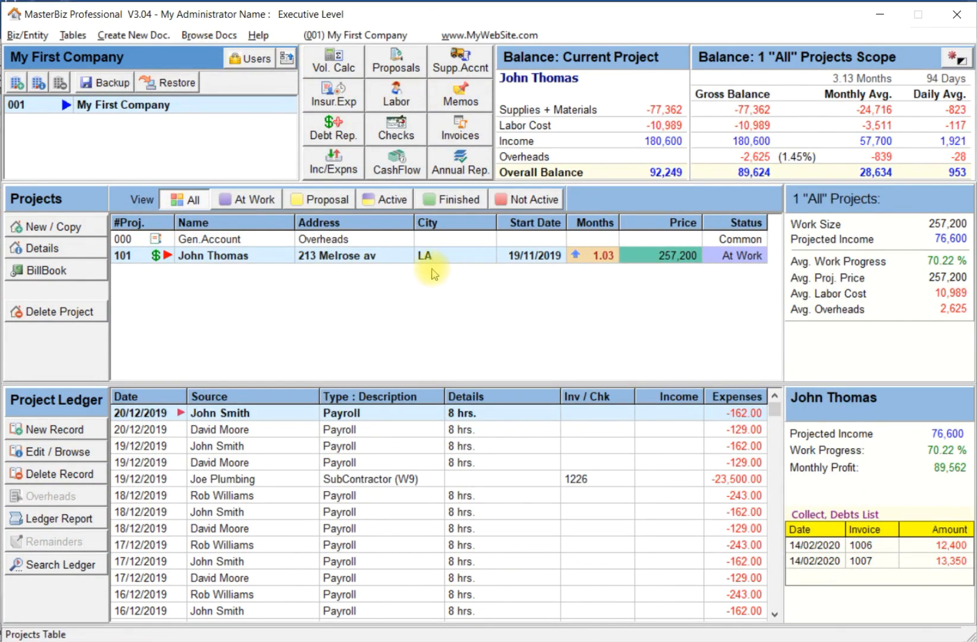
- Record the payment of unpaid invoice 1007 as income in the project ledger, paid by check number 1322, and save it
click(53, 432)
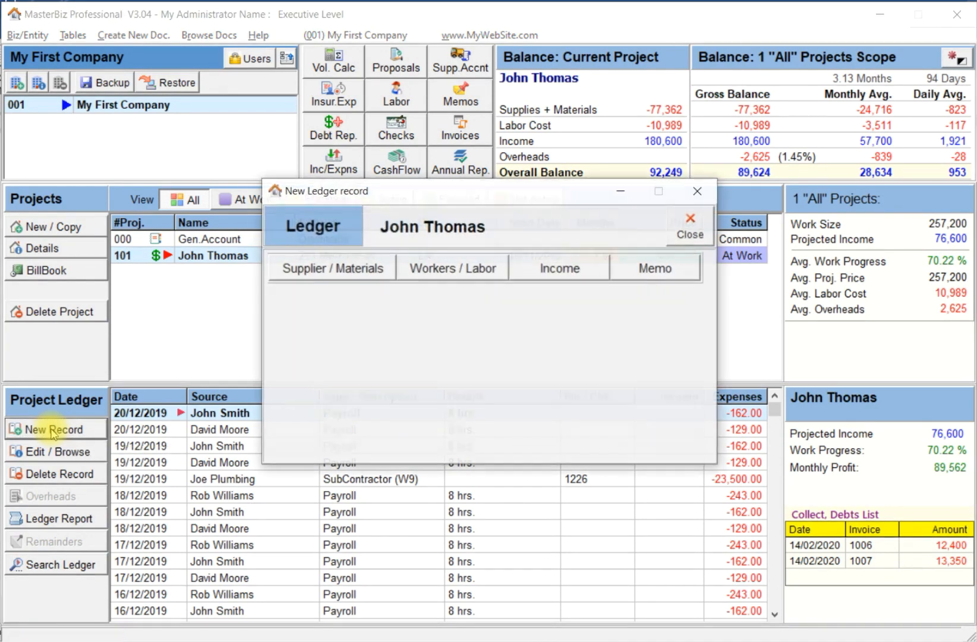
click(552, 277)
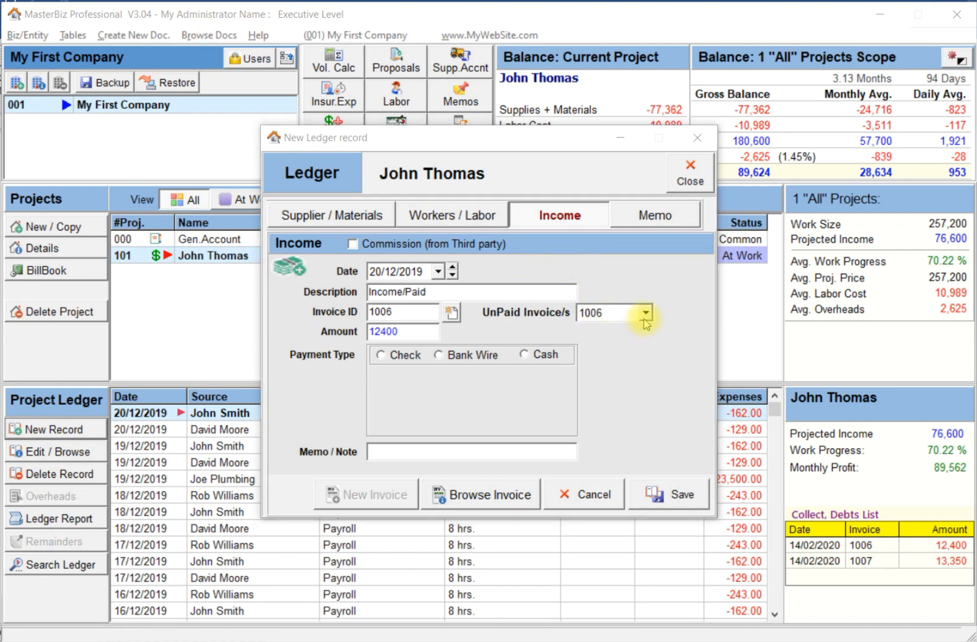
click(644, 315)
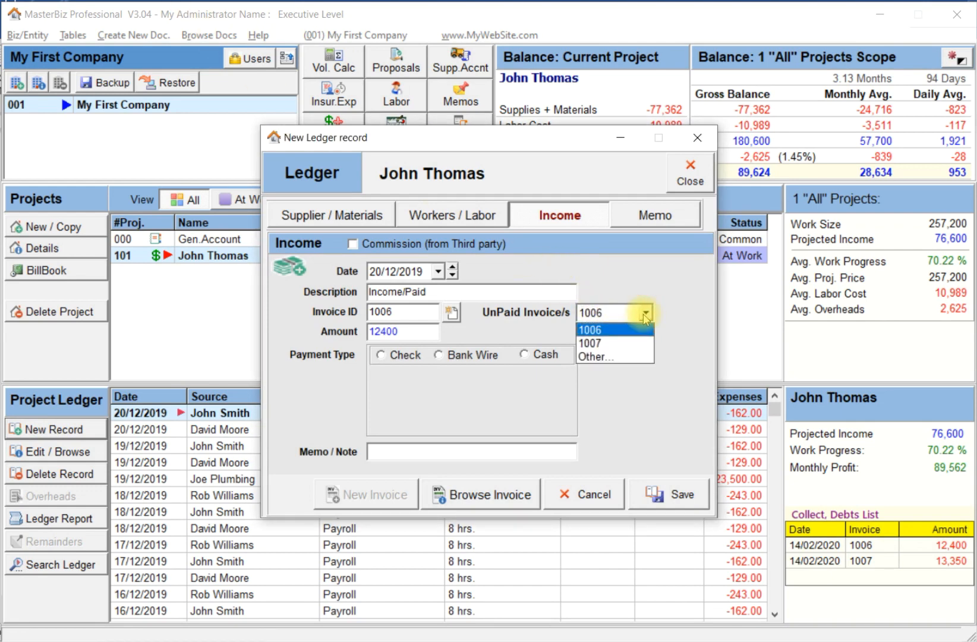
click(622, 343)
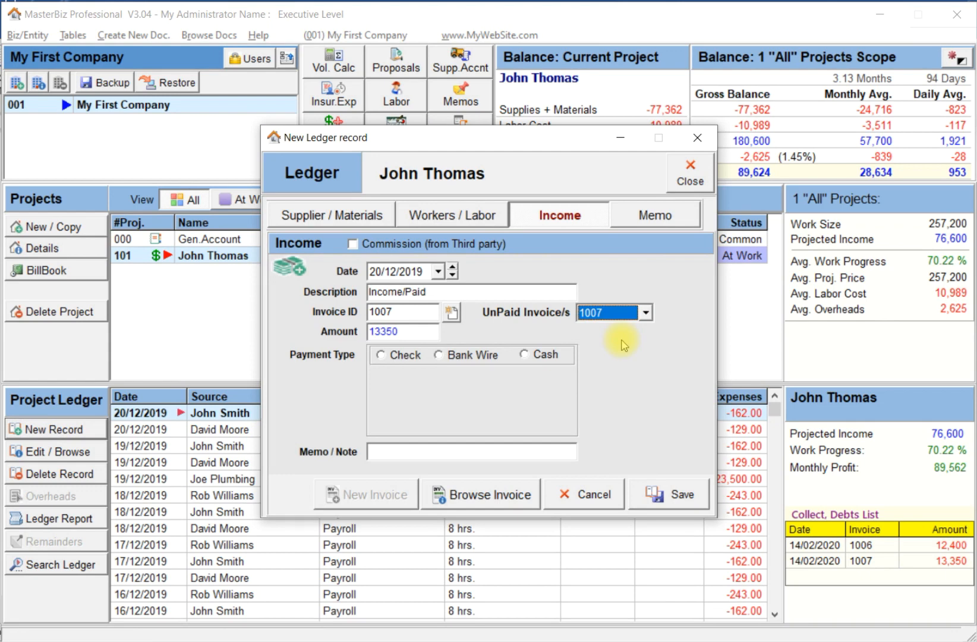
click(403, 355)
click(505, 421)
text(1322)
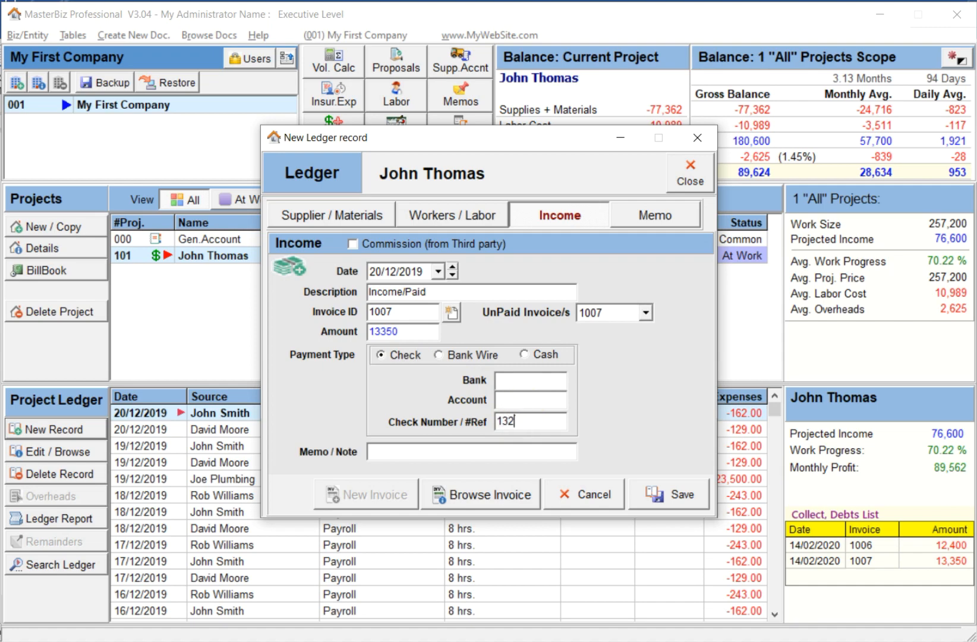
click(655, 494)
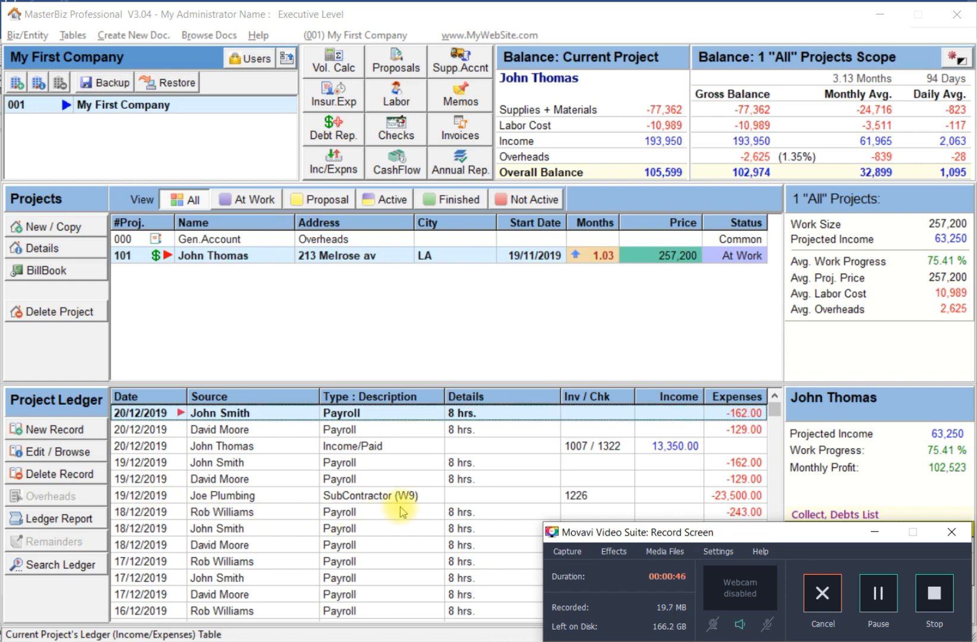
- Start a supplier/materials ledger record dated 20/12/2019 with Dan Framing Inc as the supplier
click(68, 432)
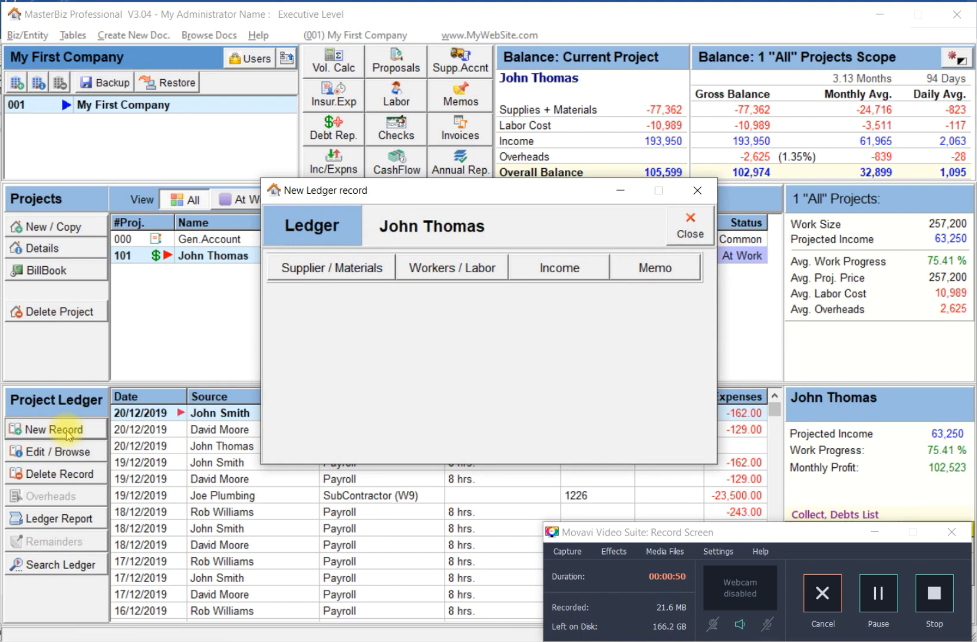
click(332, 273)
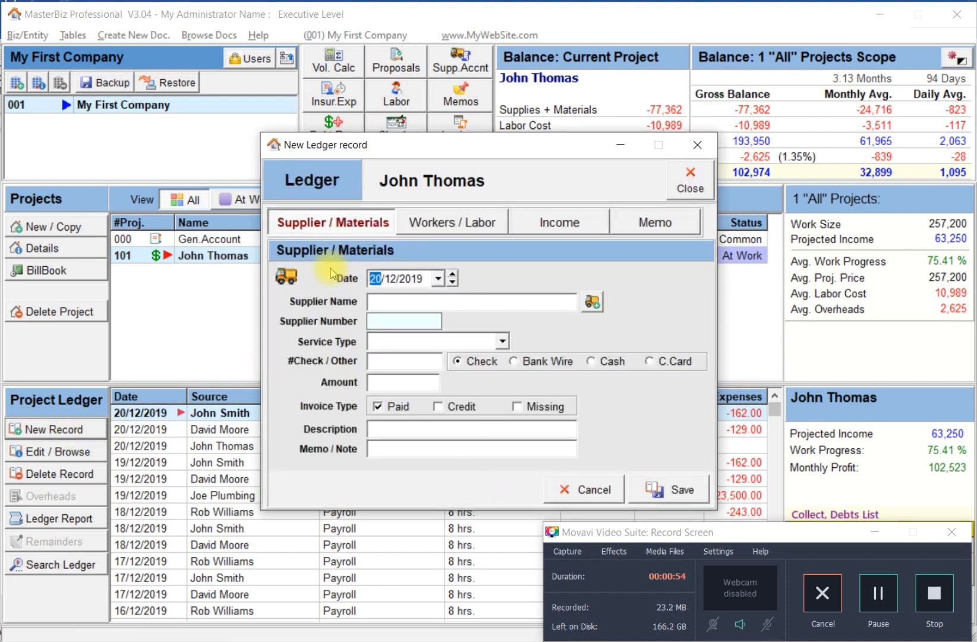
click(437, 278)
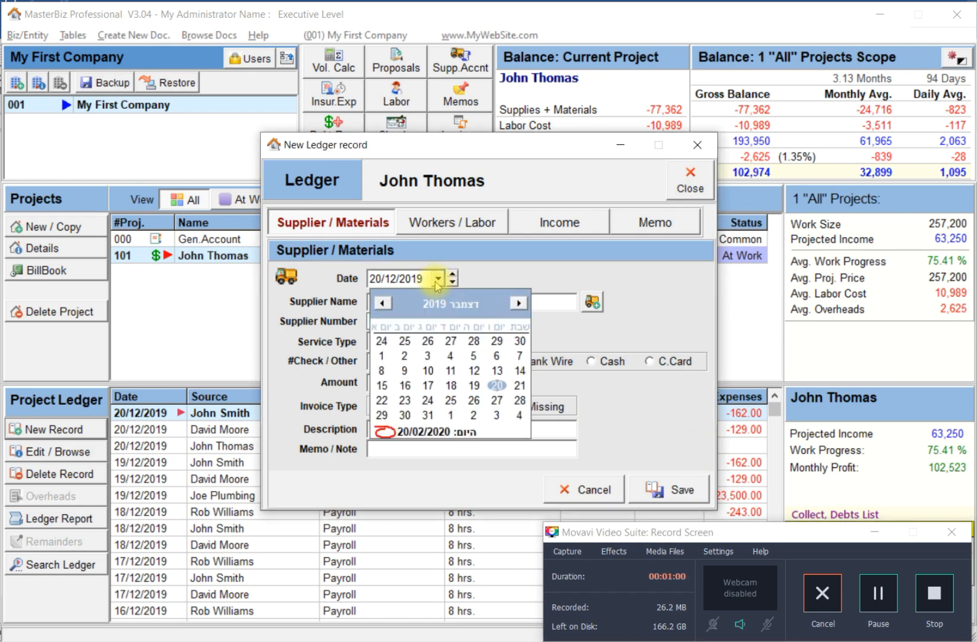
click(433, 284)
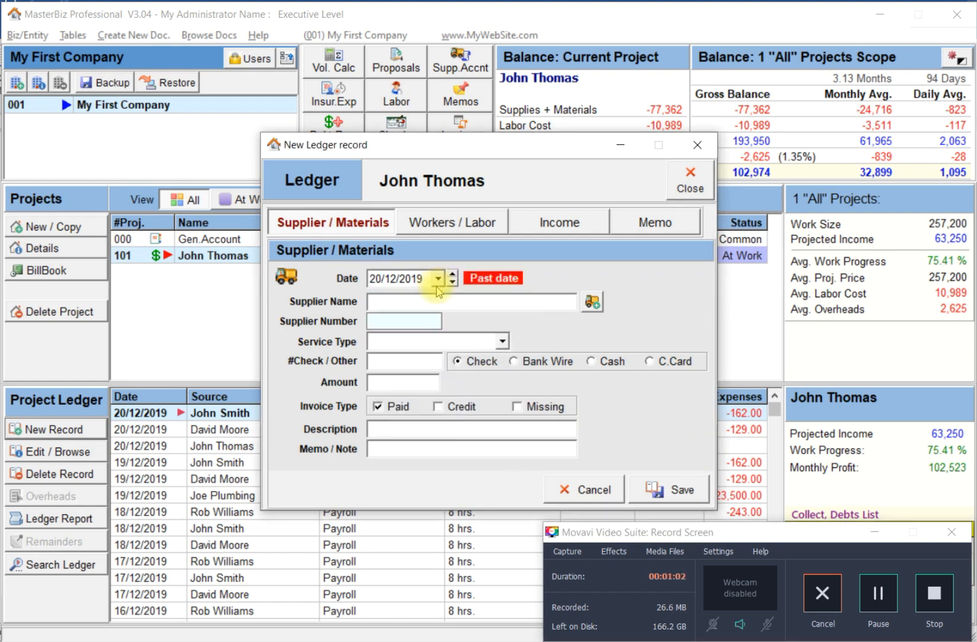
click(470, 302)
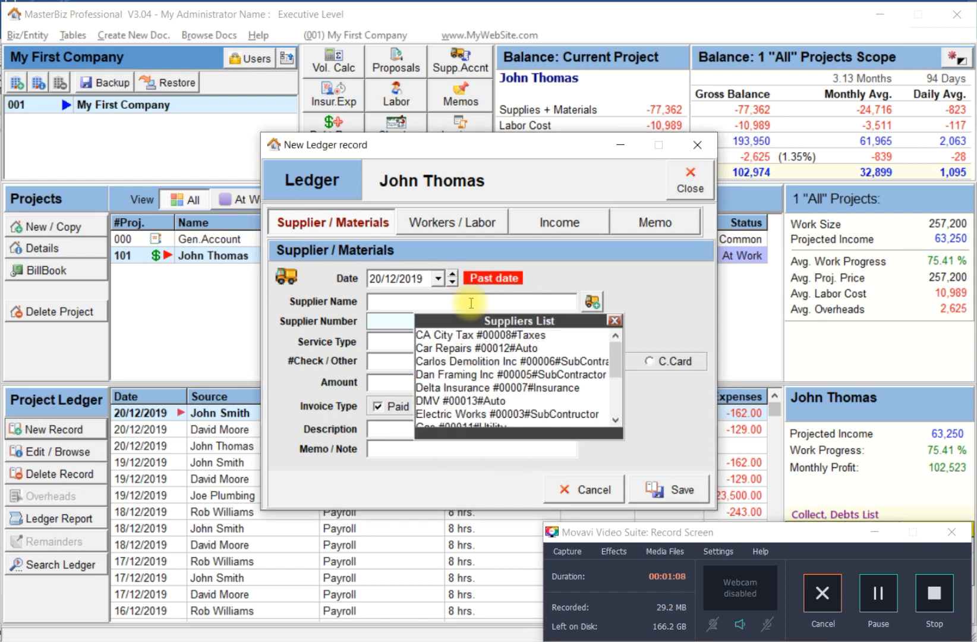
click(462, 376)
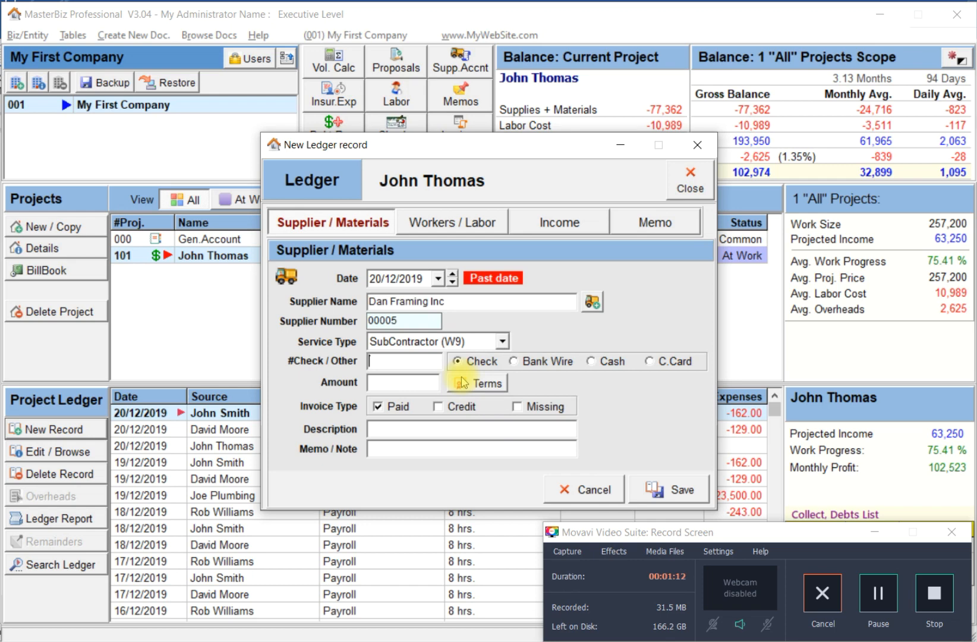
- Enter check number 1310 and an amount of 11530 for the subcontractor payment, save it, and select its row in the ledger
text(1310)
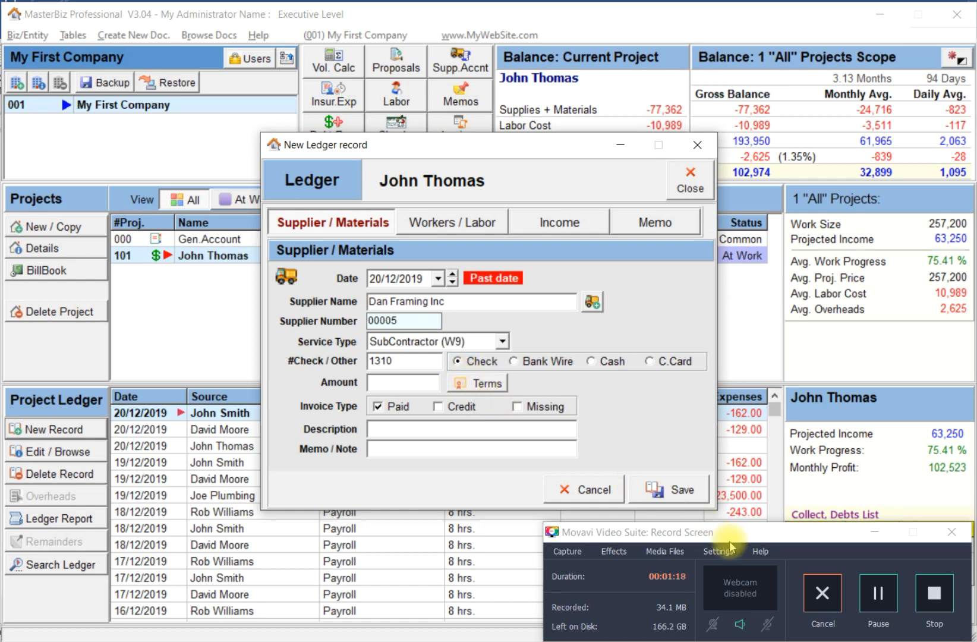
click(877, 593)
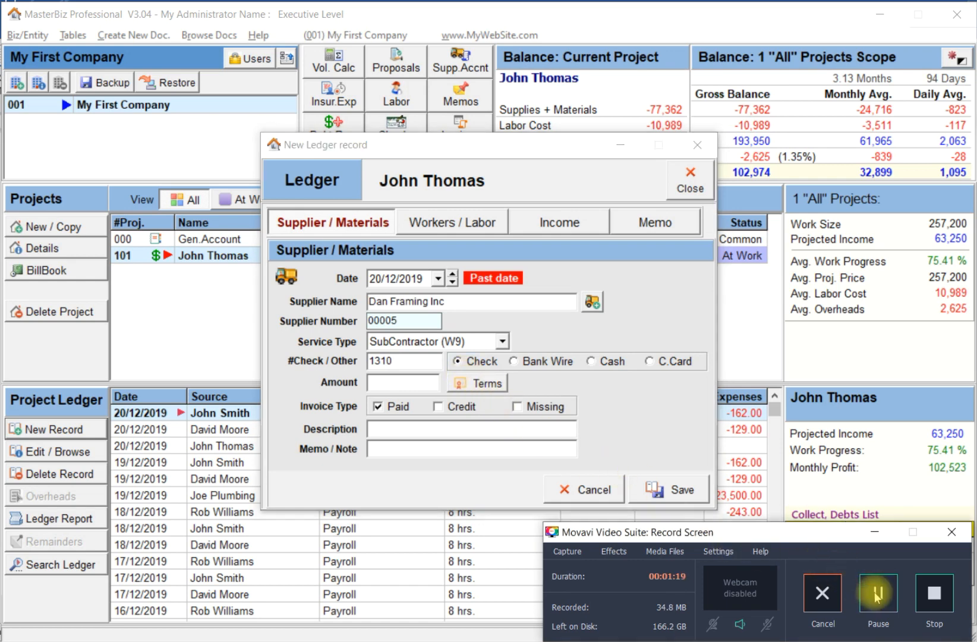
click(398, 386)
text(11530)
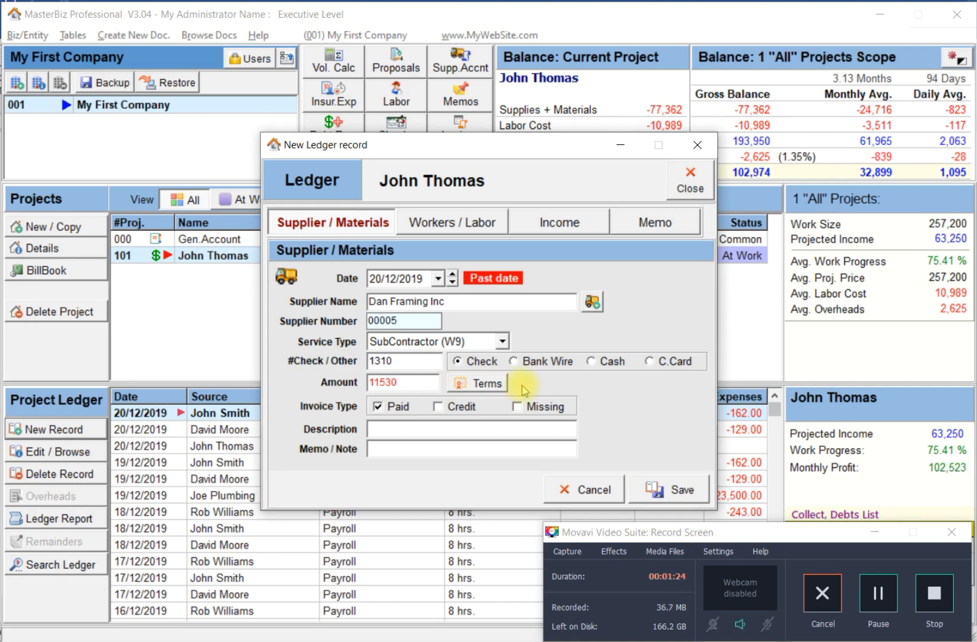
click(676, 490)
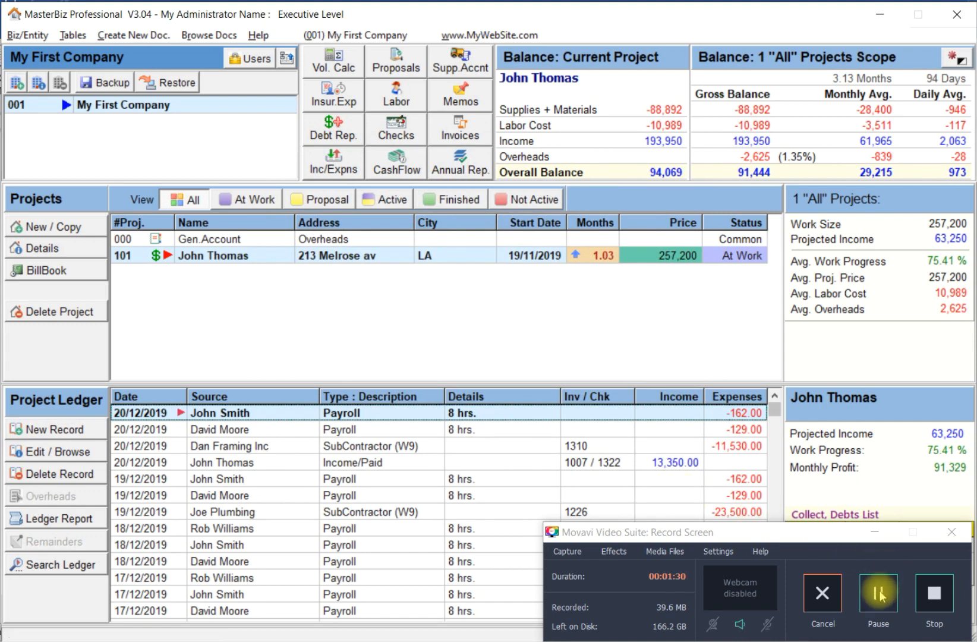
click(478, 451)
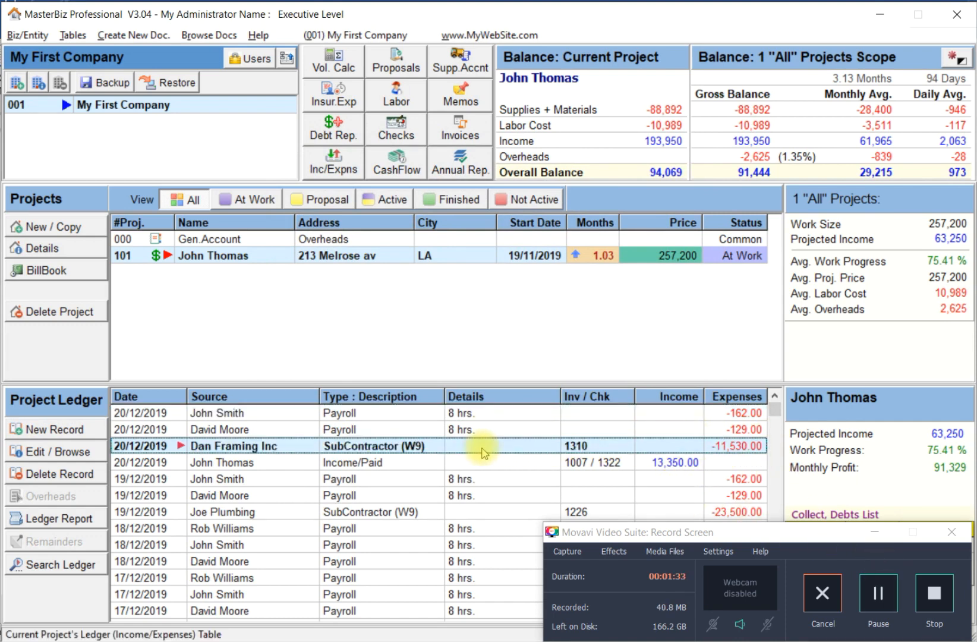
click(880, 593)
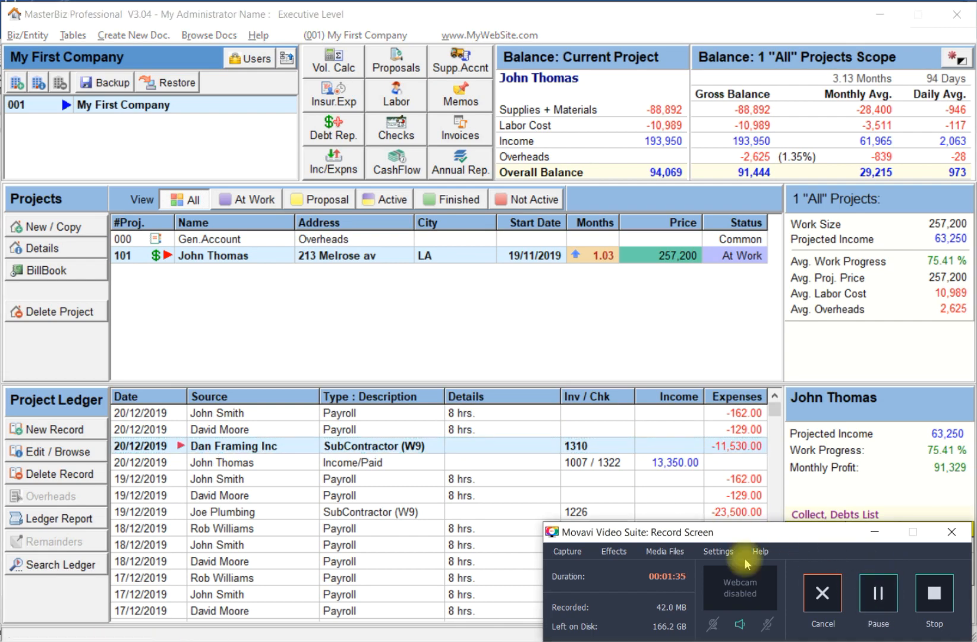
- Start a workers/labor record in the project ledger and set its date to 23/12/2019
click(40, 430)
click(425, 268)
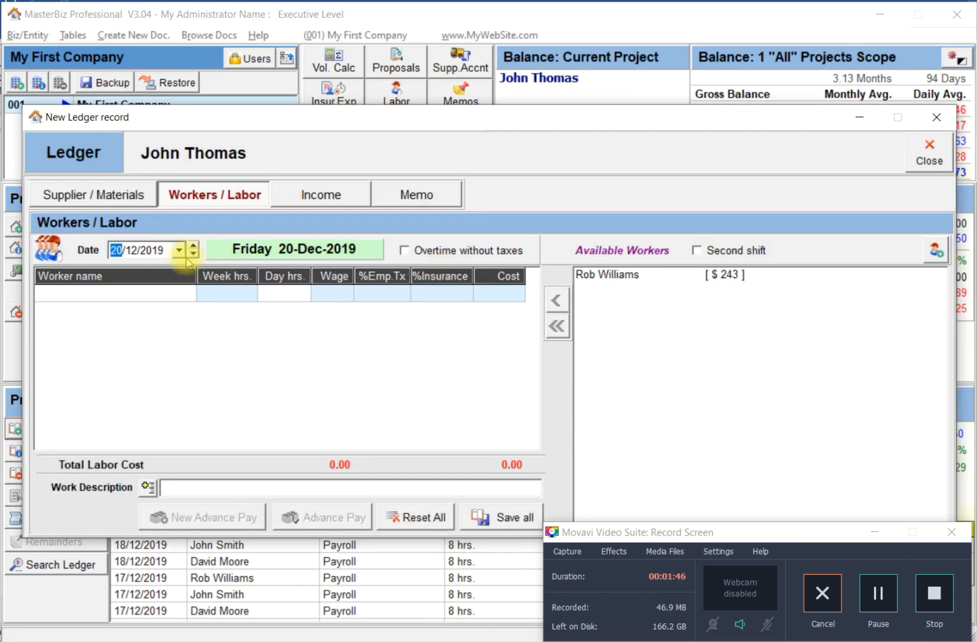
click(193, 247)
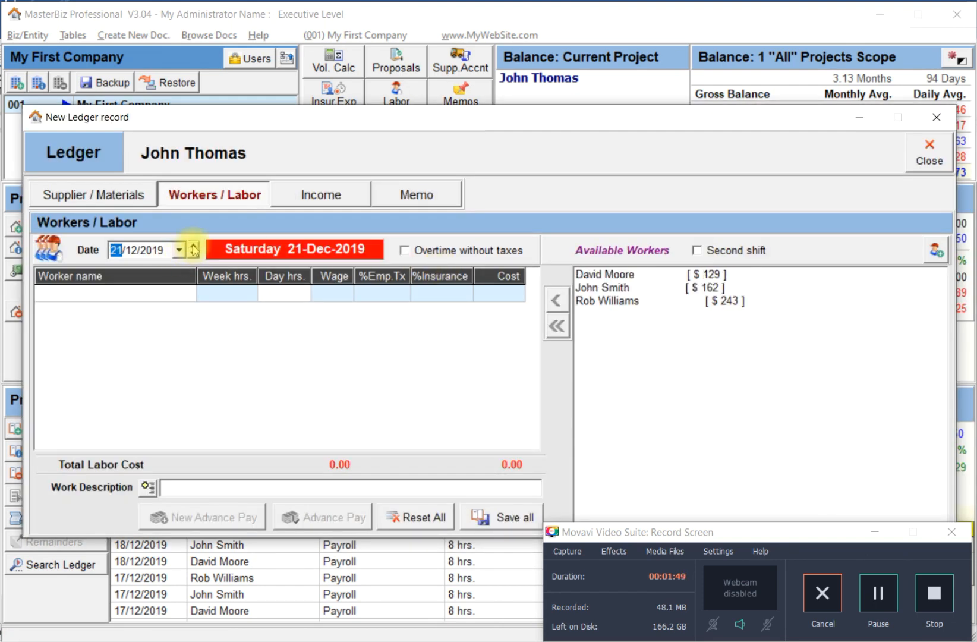
click(194, 246)
click(193, 246)
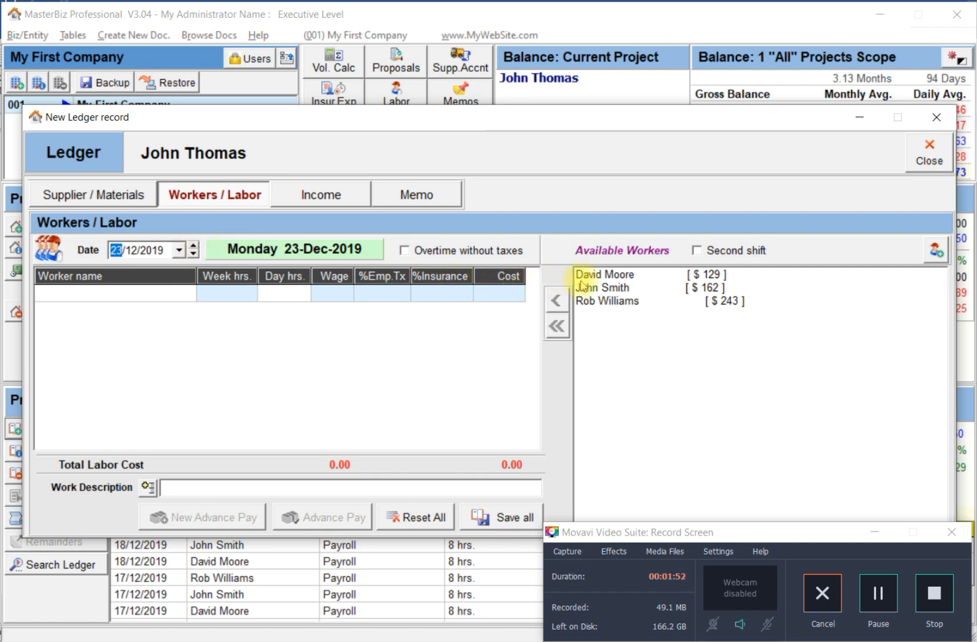
- Assign the first and third available workers to the 23/12/2019 labor record and save it
click(606, 276)
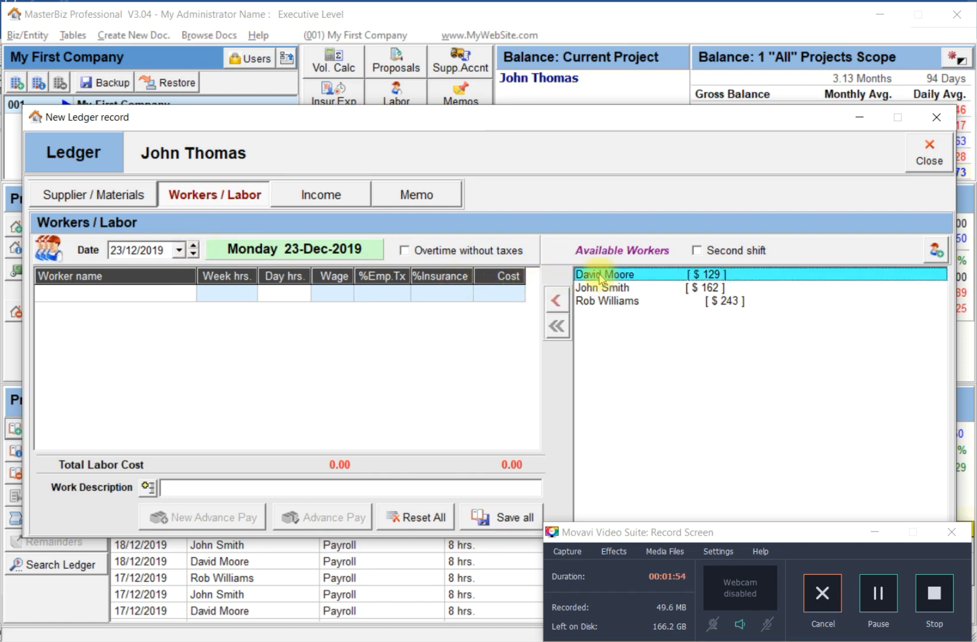
click(592, 302)
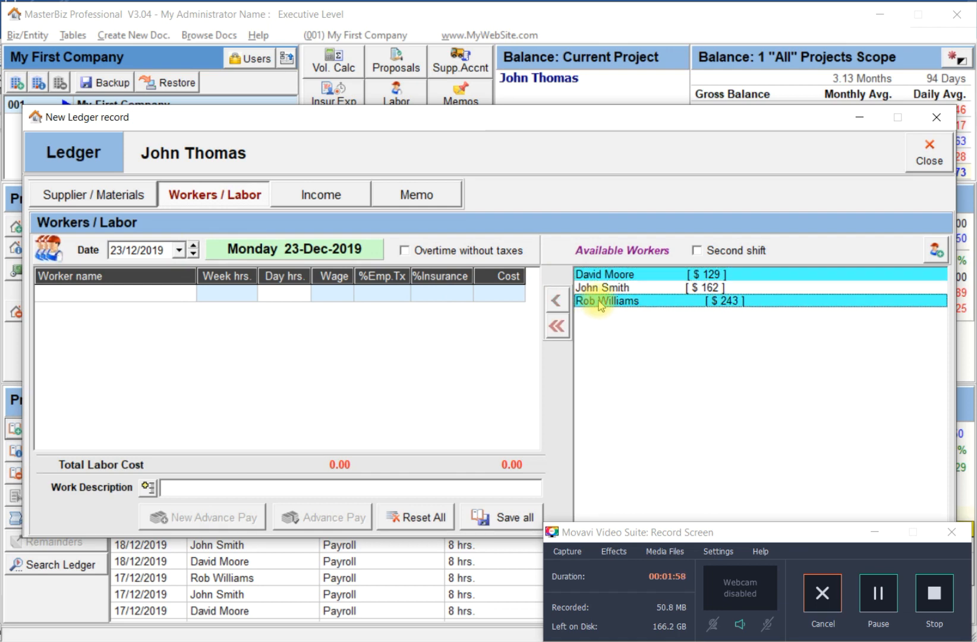
drag(600, 306, 482, 336)
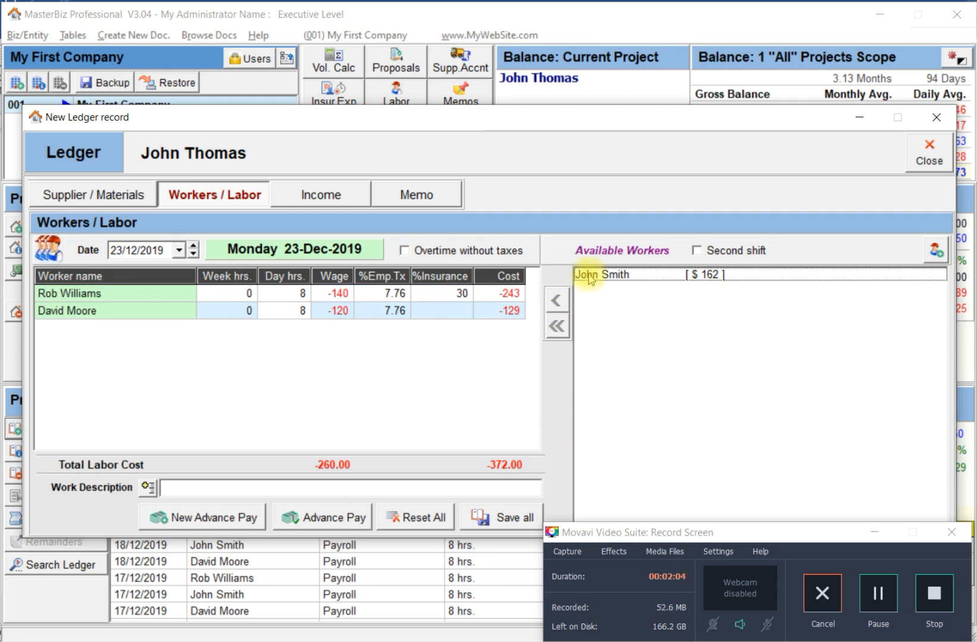
click(493, 518)
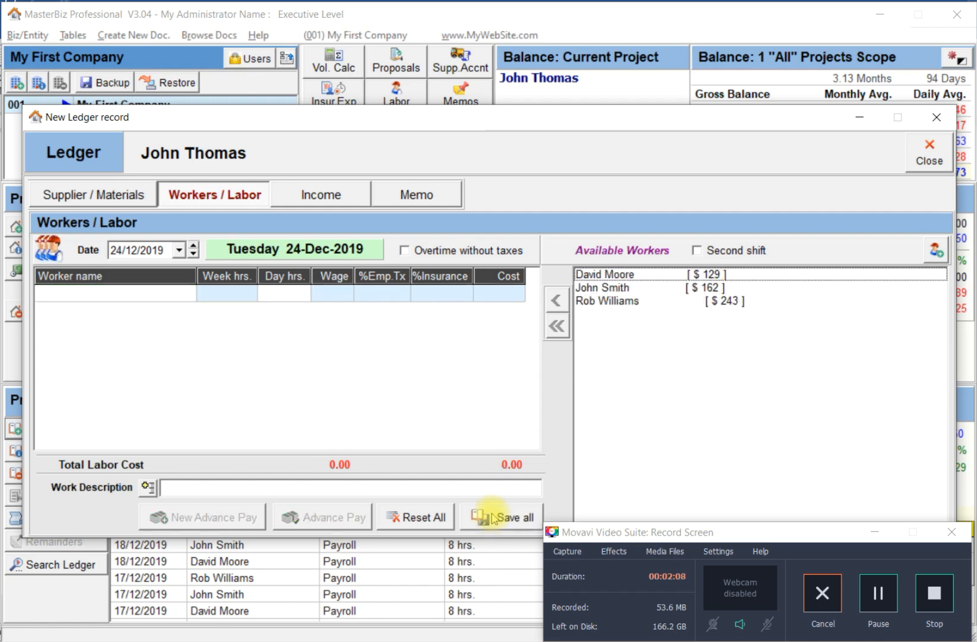
- Check which workers are still available on 23/12/2019 and return the labor date to 24/12/2019
click(878, 594)
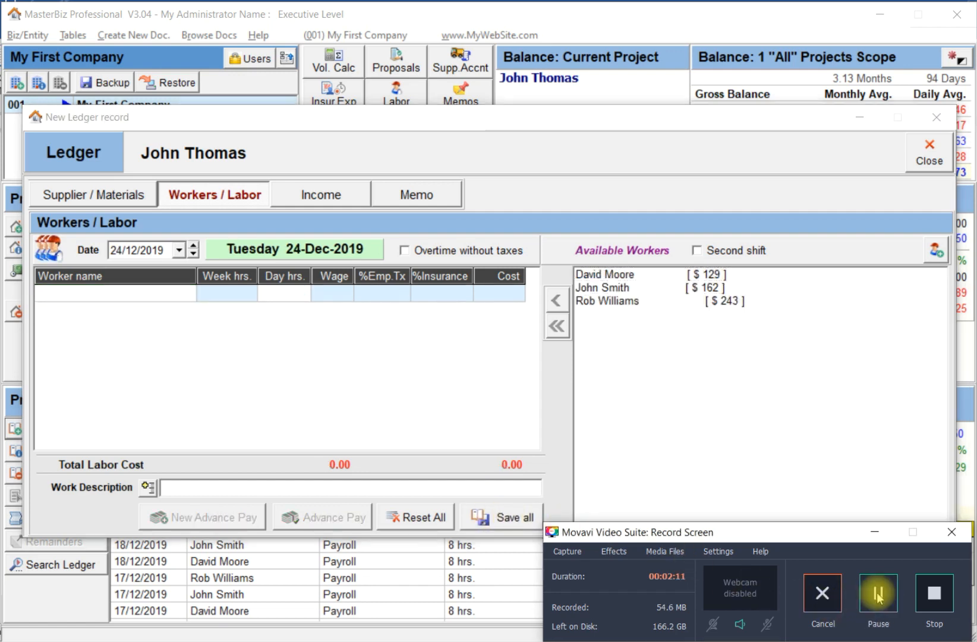
click(194, 256)
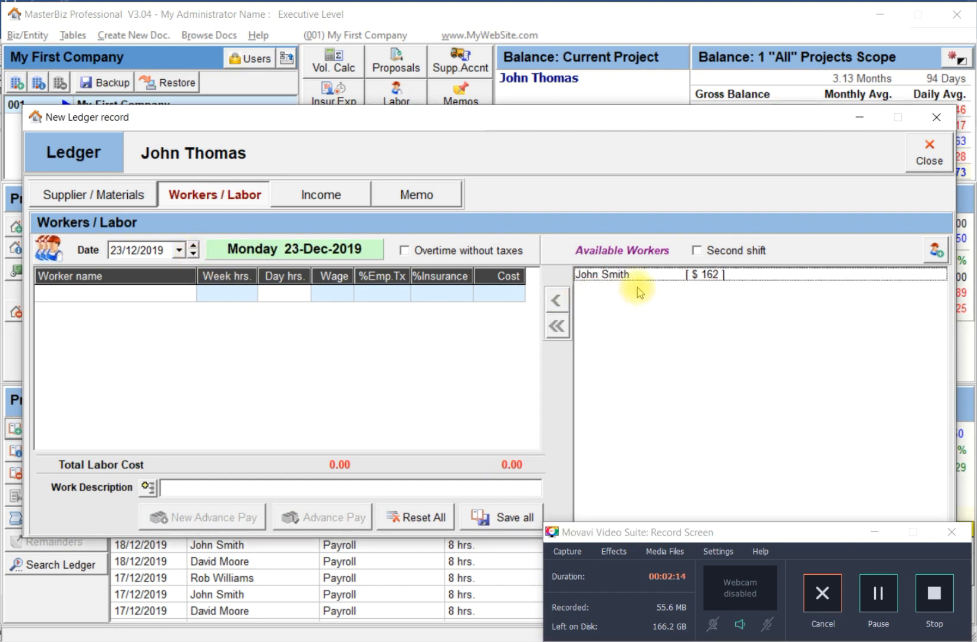
click(195, 245)
click(193, 245)
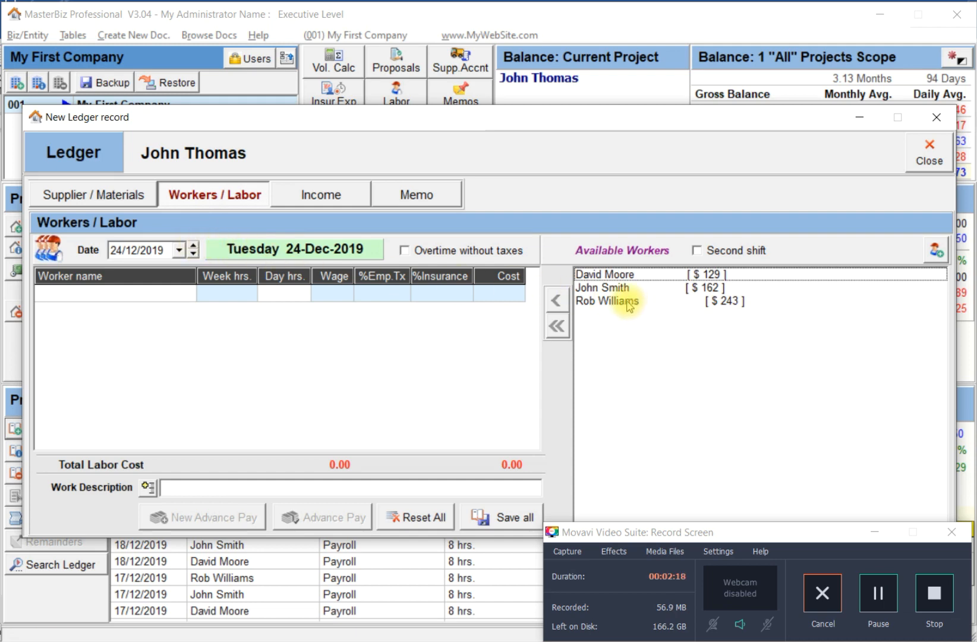
click(877, 593)
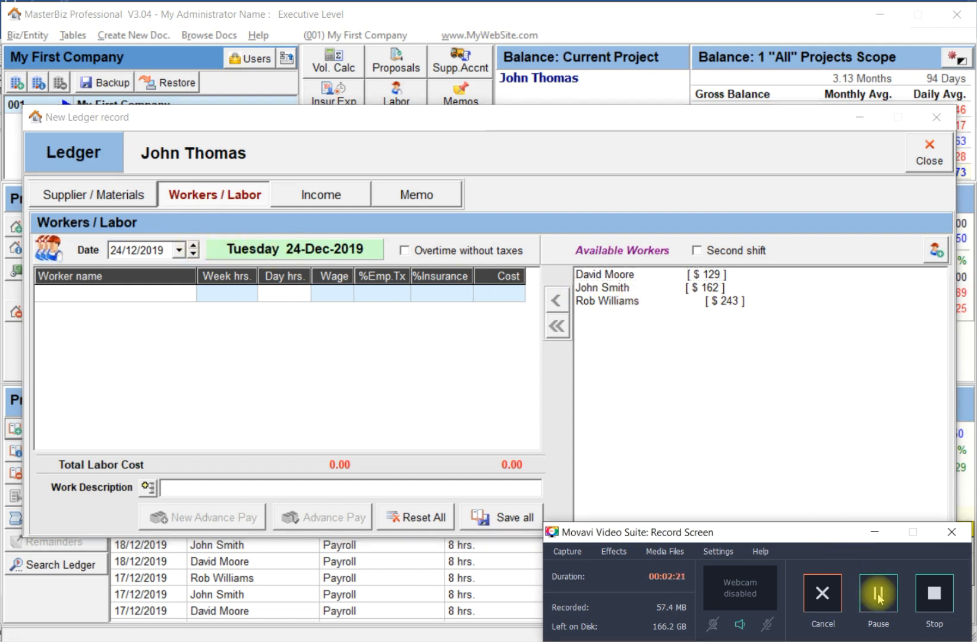
- Assign all three available workers to the 24/12/2019 labor record and save it
click(594, 276)
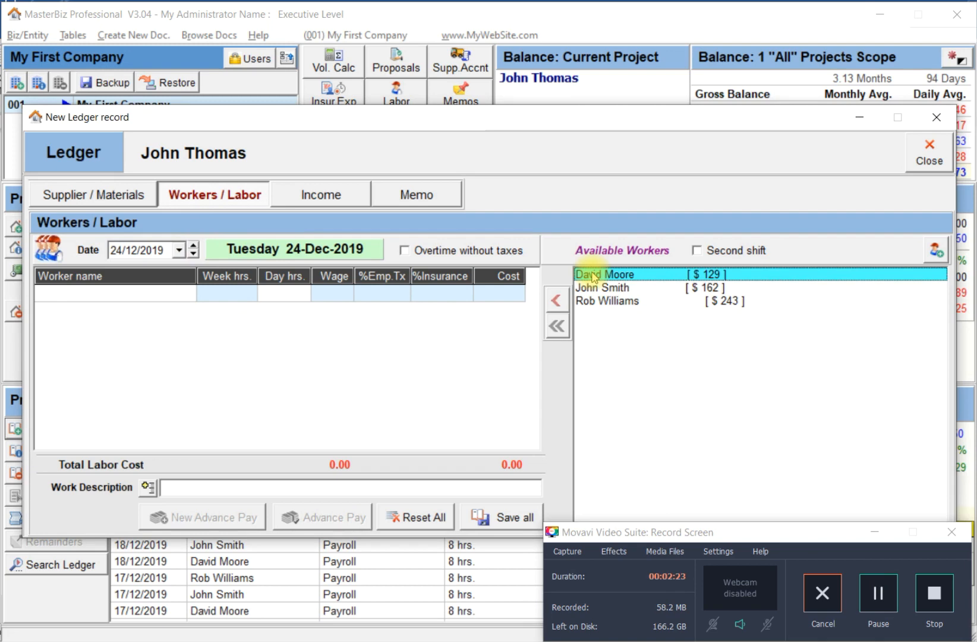
shift+click(596, 302)
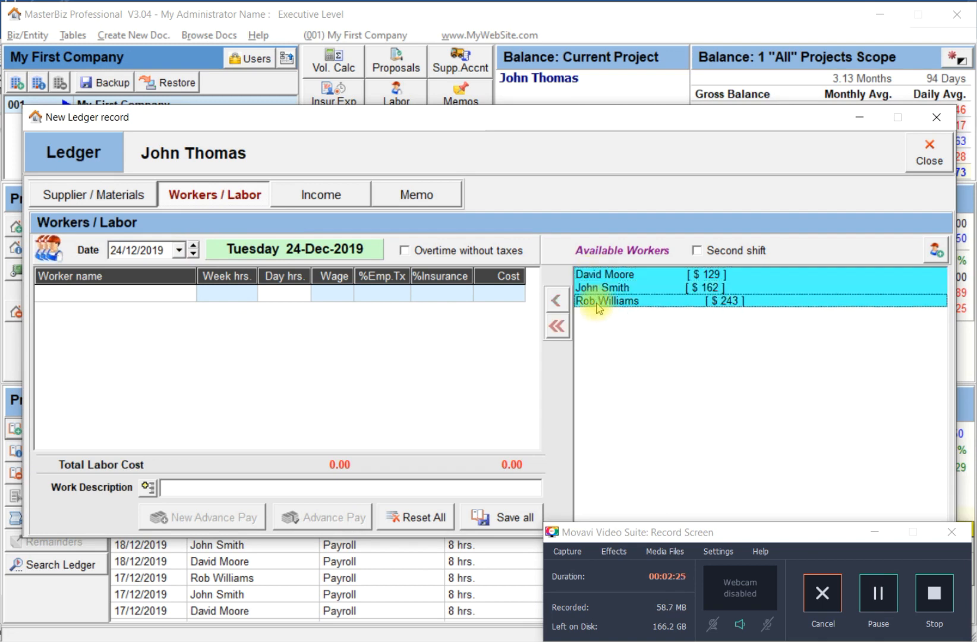
click(558, 327)
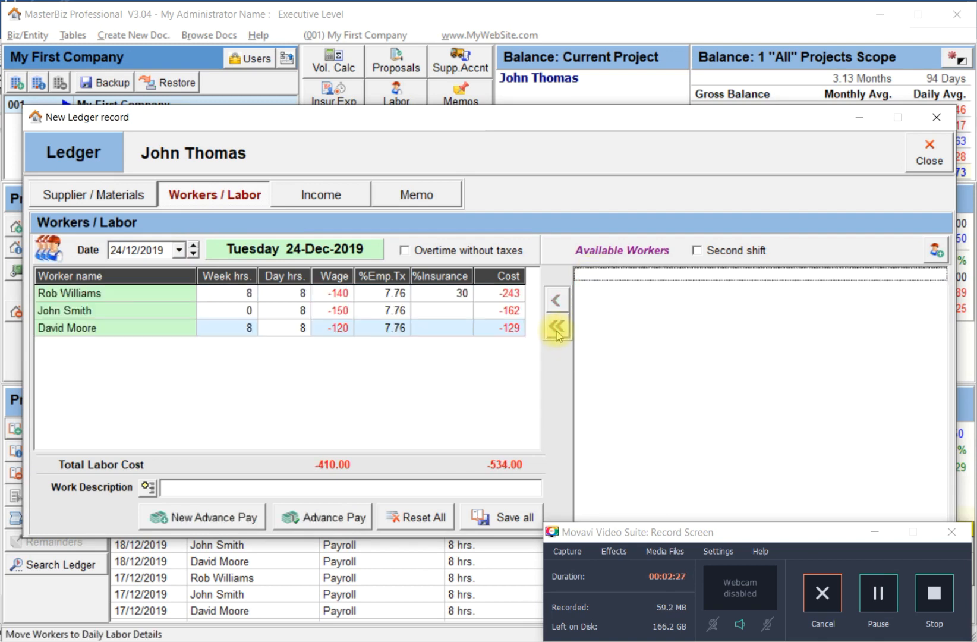
click(501, 518)
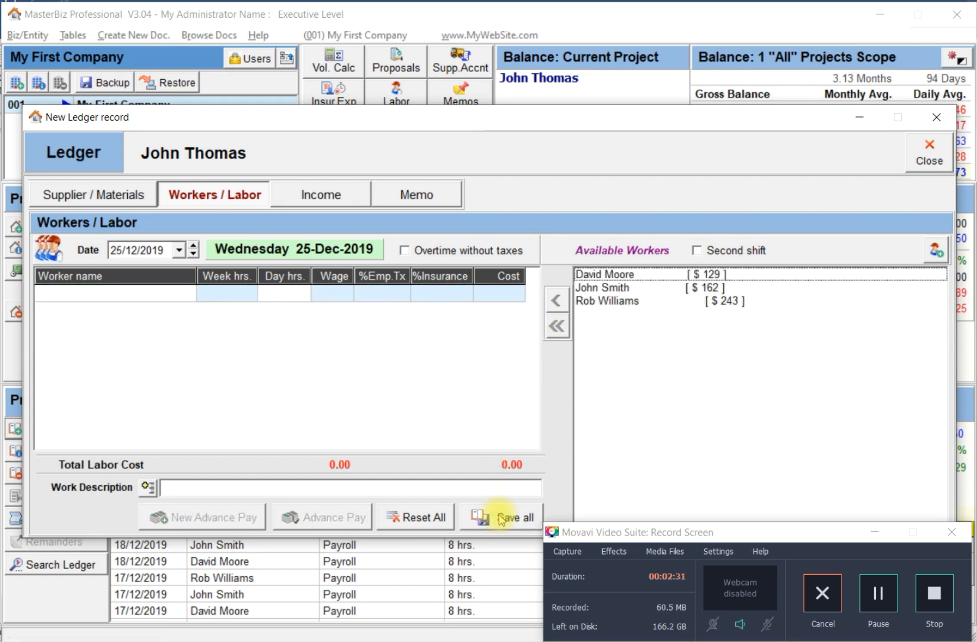
- Compare the available workers on 23/12/2019 and 25/12/2019, and close the ledger record window
click(194, 256)
click(195, 256)
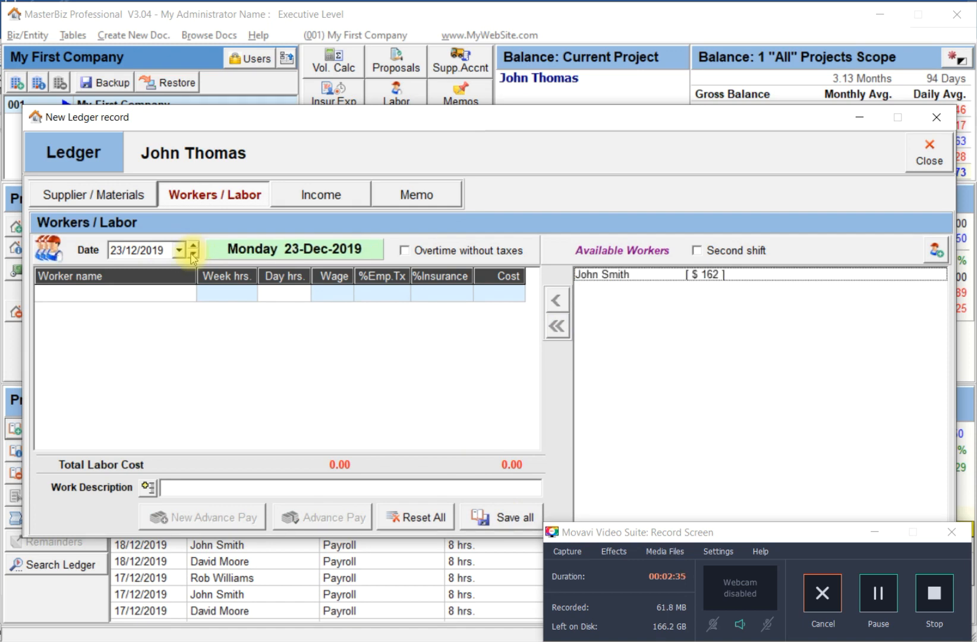
click(194, 246)
click(194, 246)
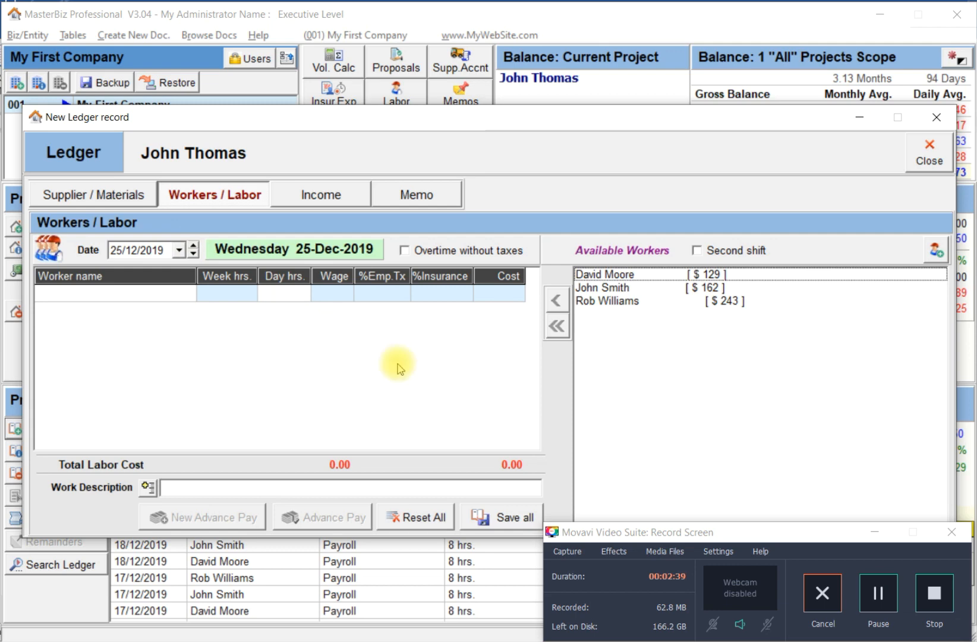
click(925, 158)
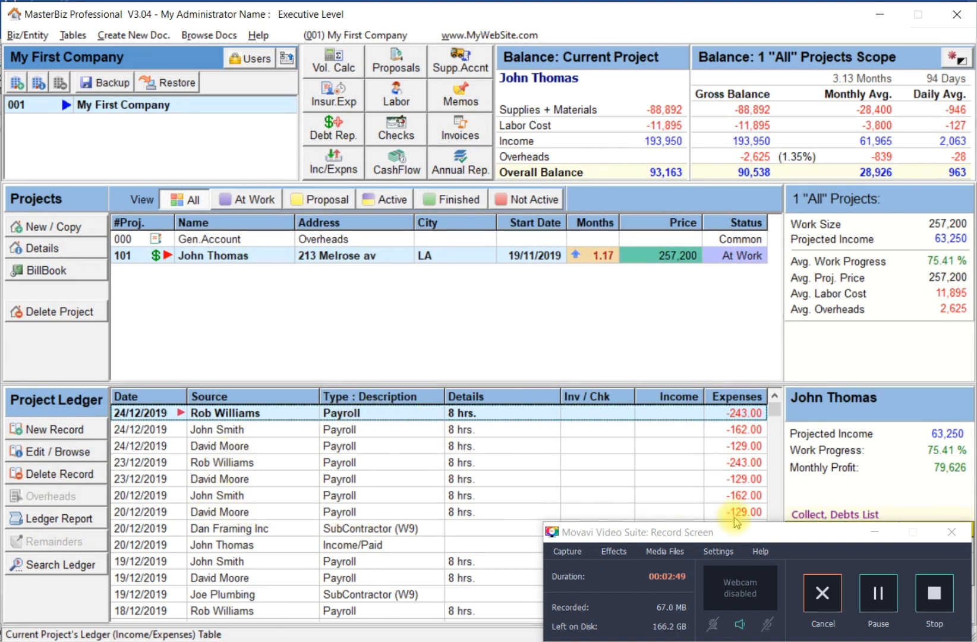
click(878, 594)
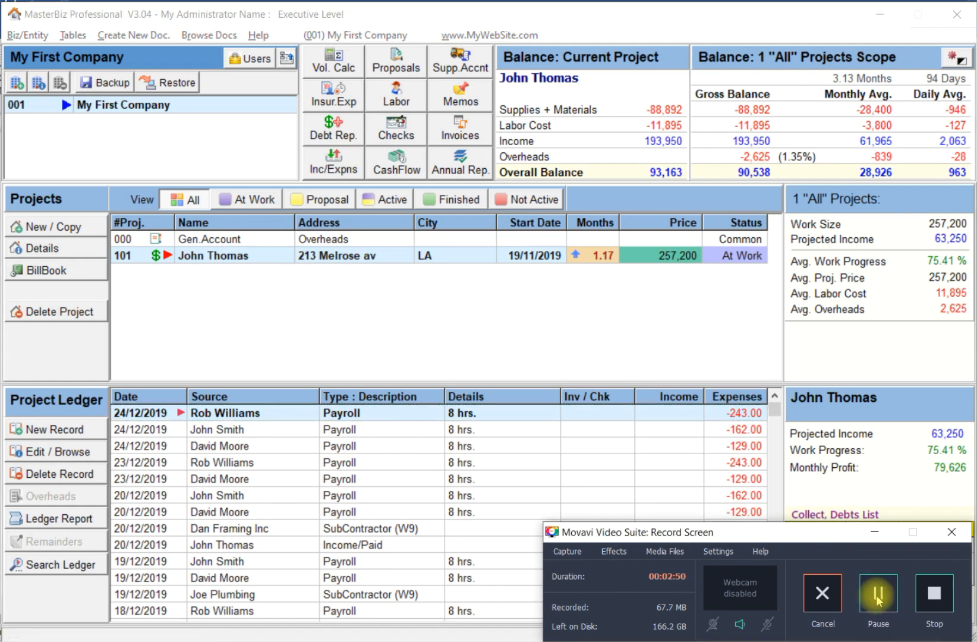
- Open project 101's BillBook and enable change order number 1
click(75, 275)
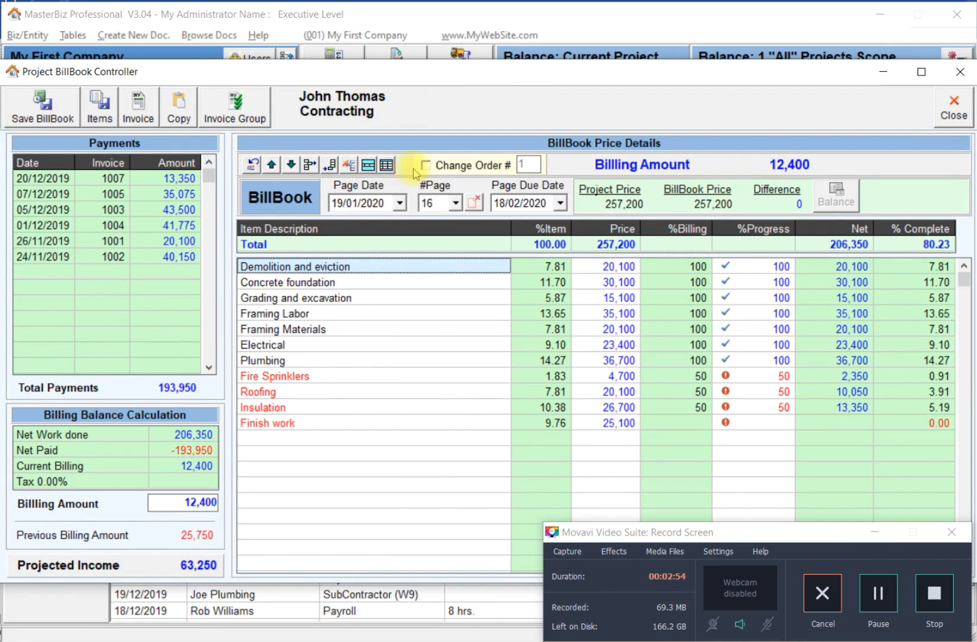
click(426, 166)
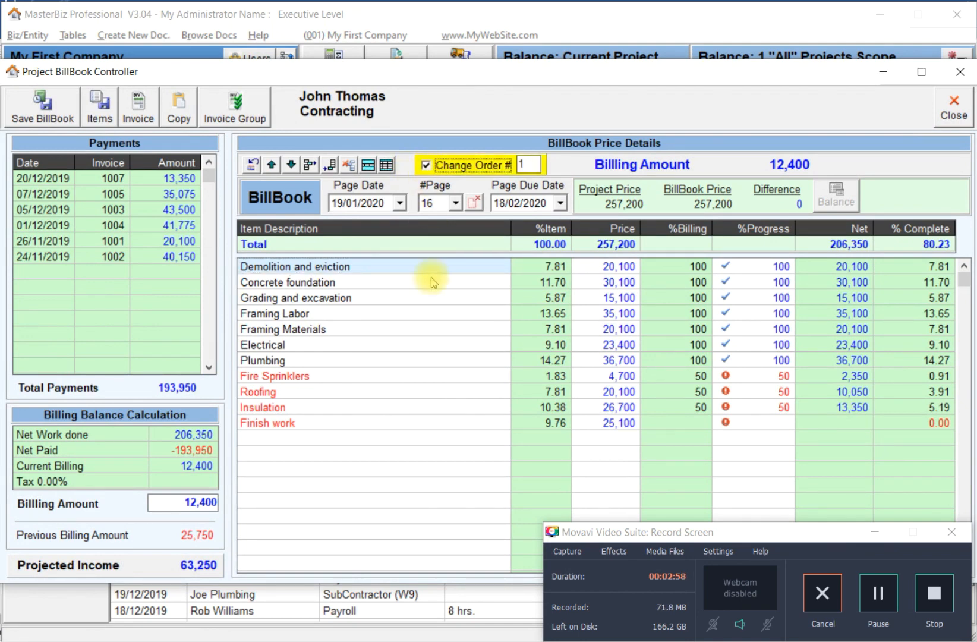
click(879, 593)
click(879, 592)
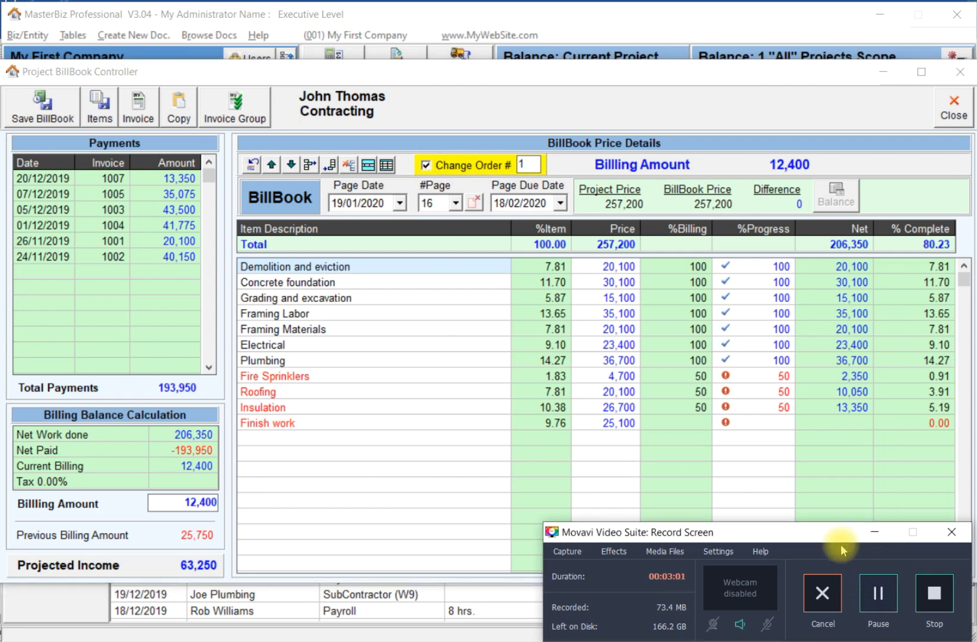
- Add a change order item below Finish work, described as "Change Order 1 : Glass"
click(355, 438)
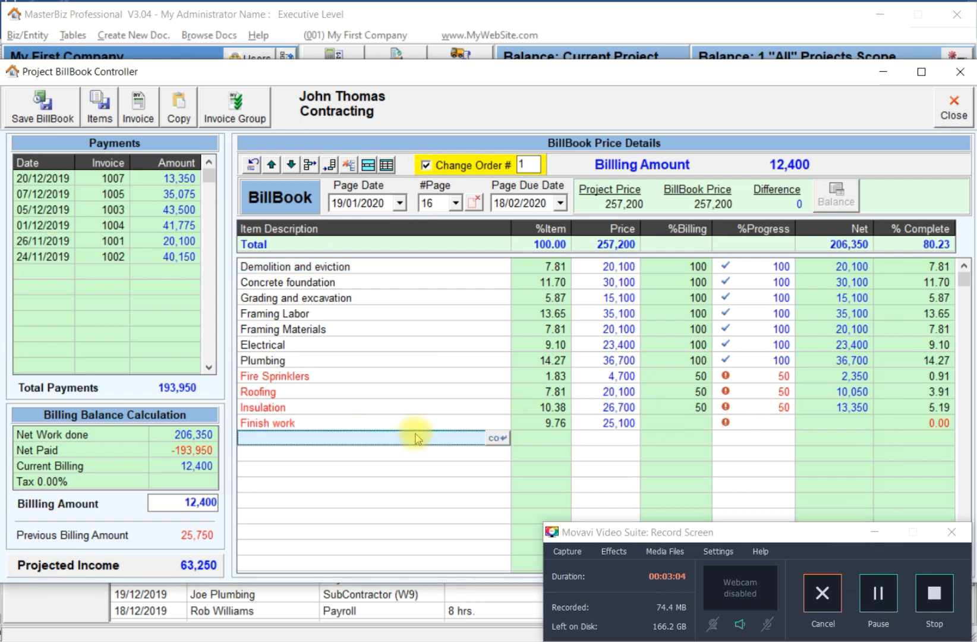
click(498, 438)
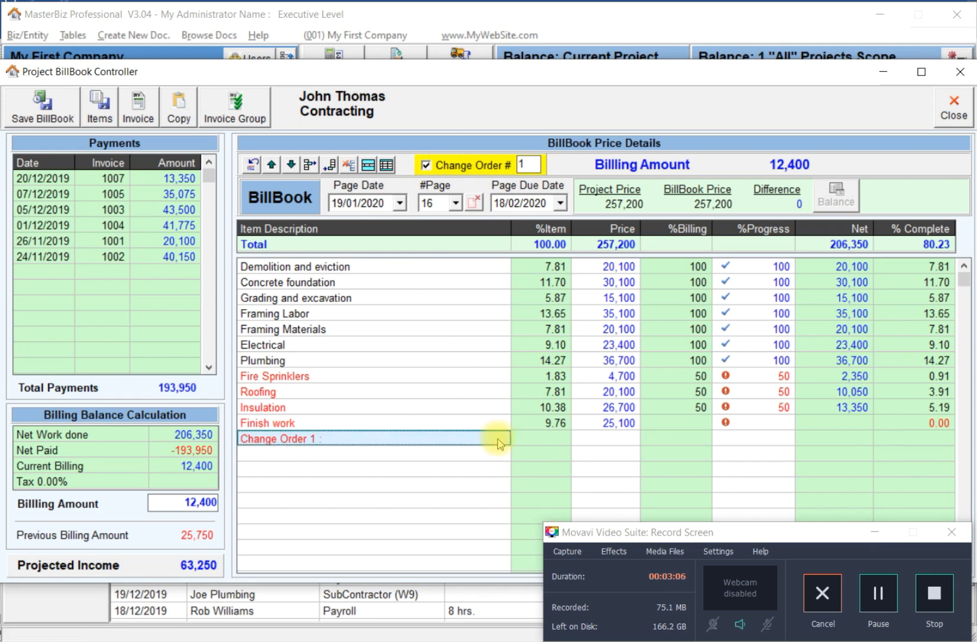
click(355, 438)
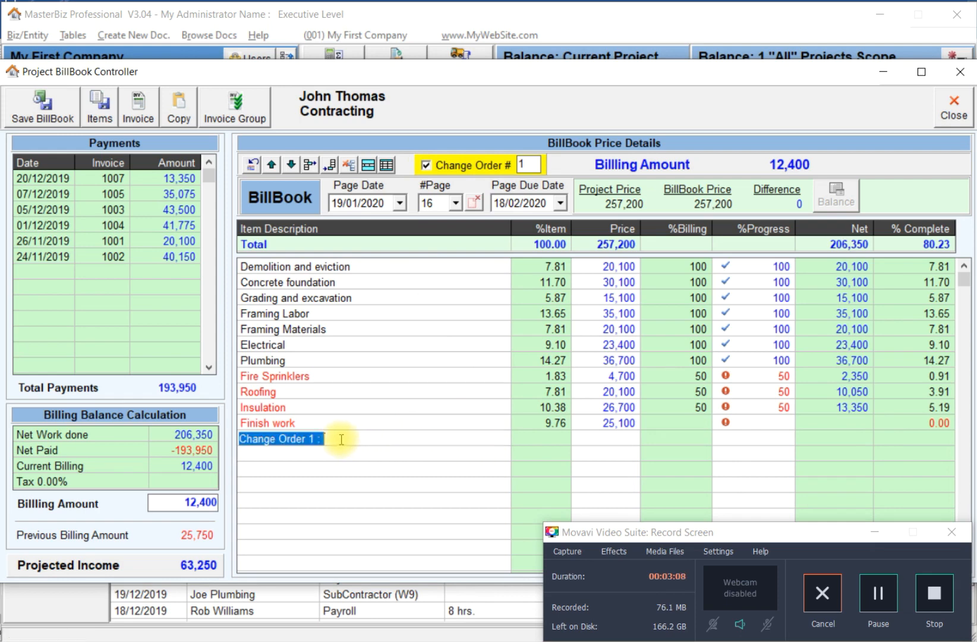
click(339, 438)
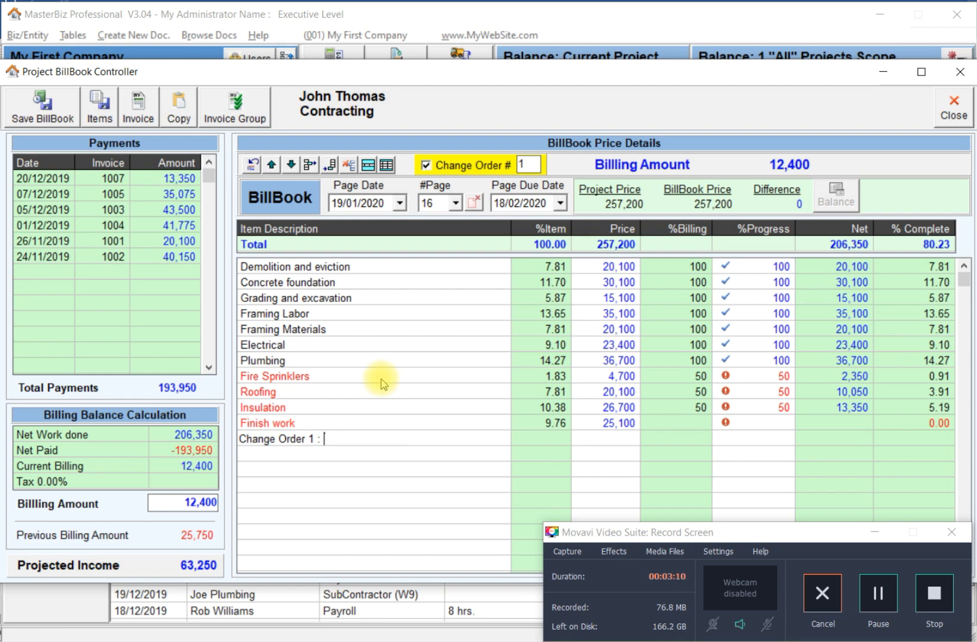
text(Glass)
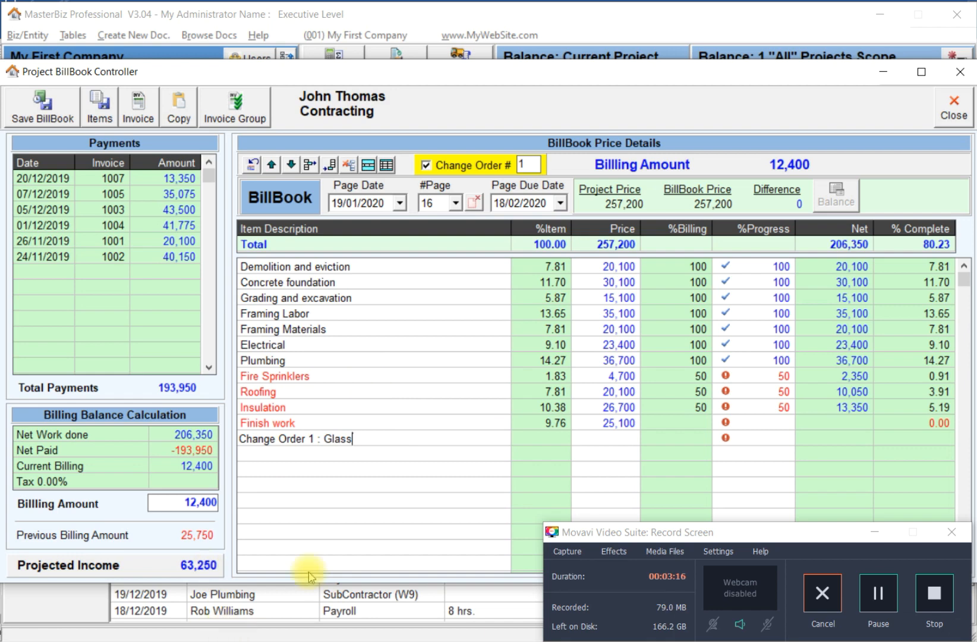
- Set the price of the Glass change order item to 17000
click(590, 440)
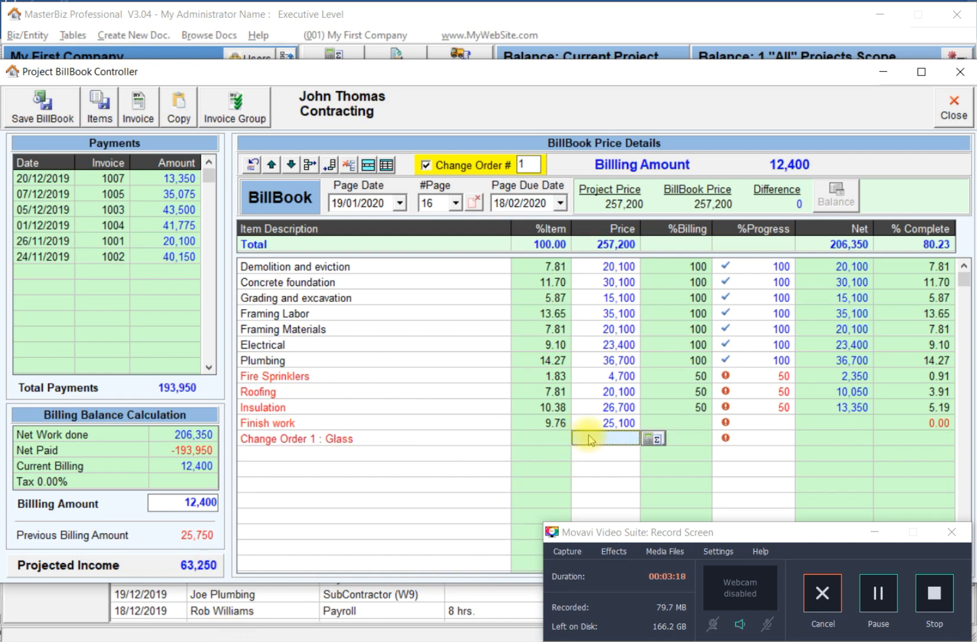
click(877, 592)
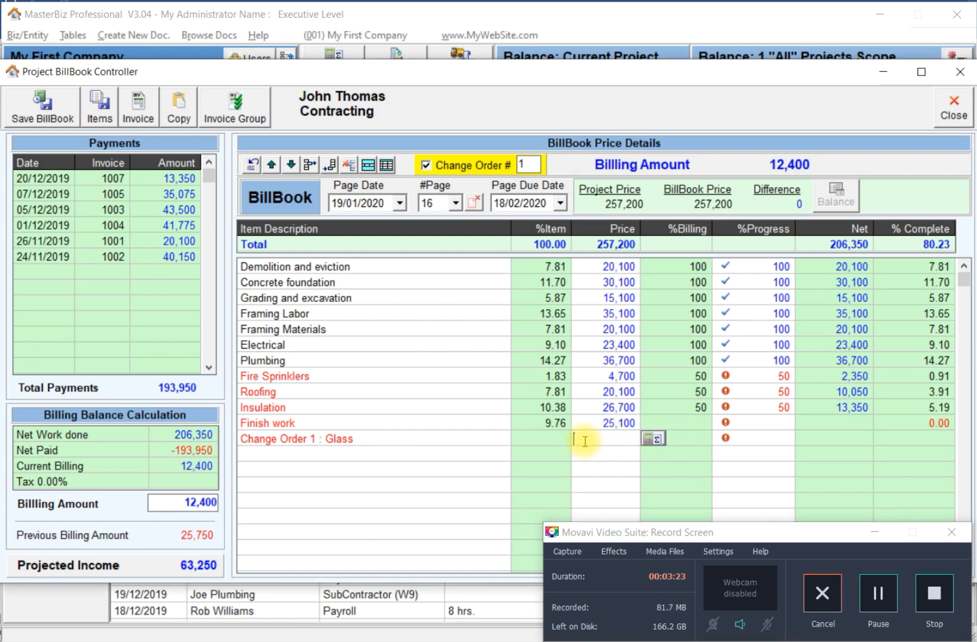
text(17000)
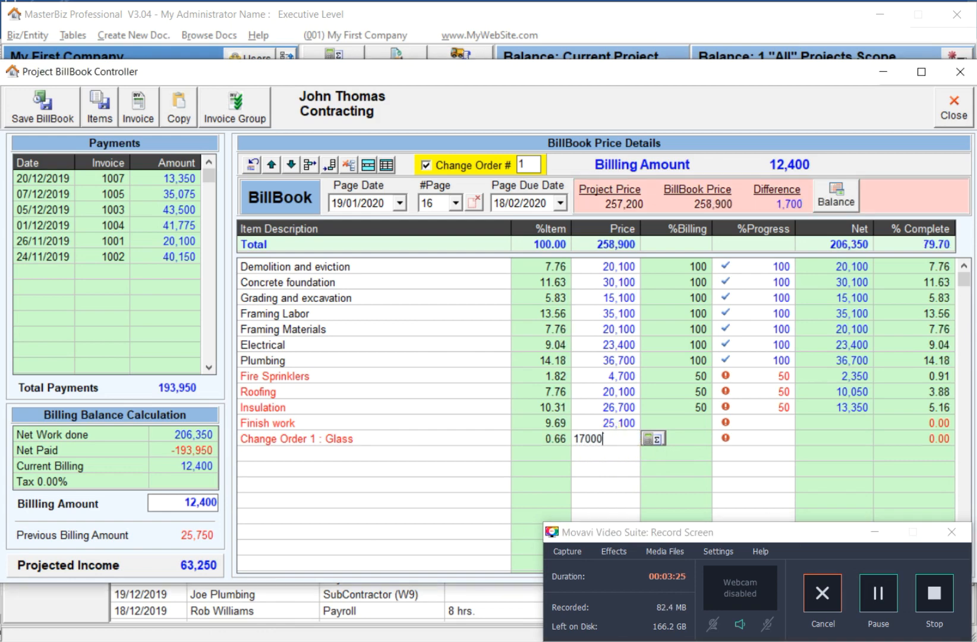
key(Return)
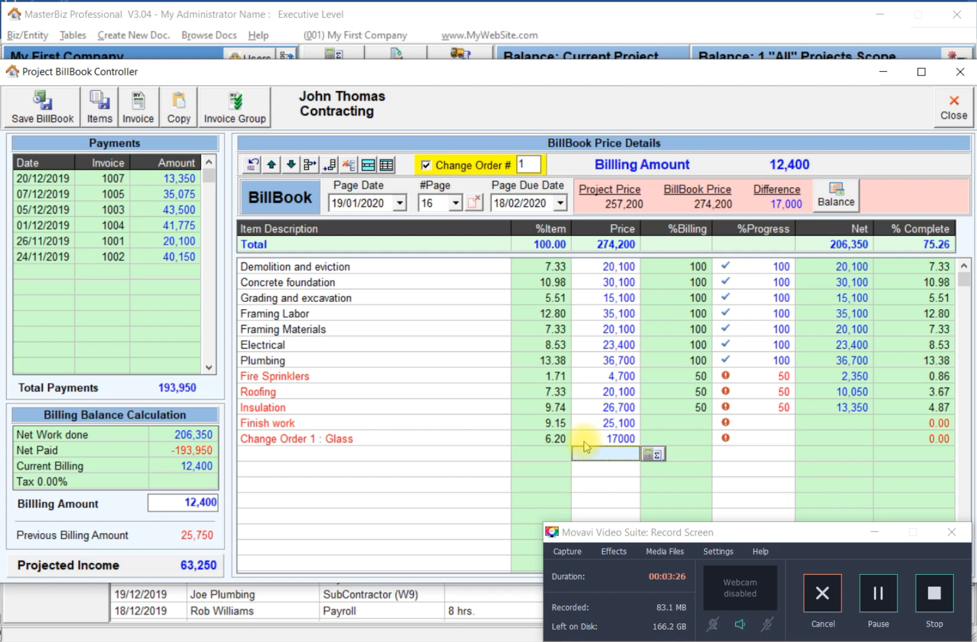
click(615, 438)
click(876, 590)
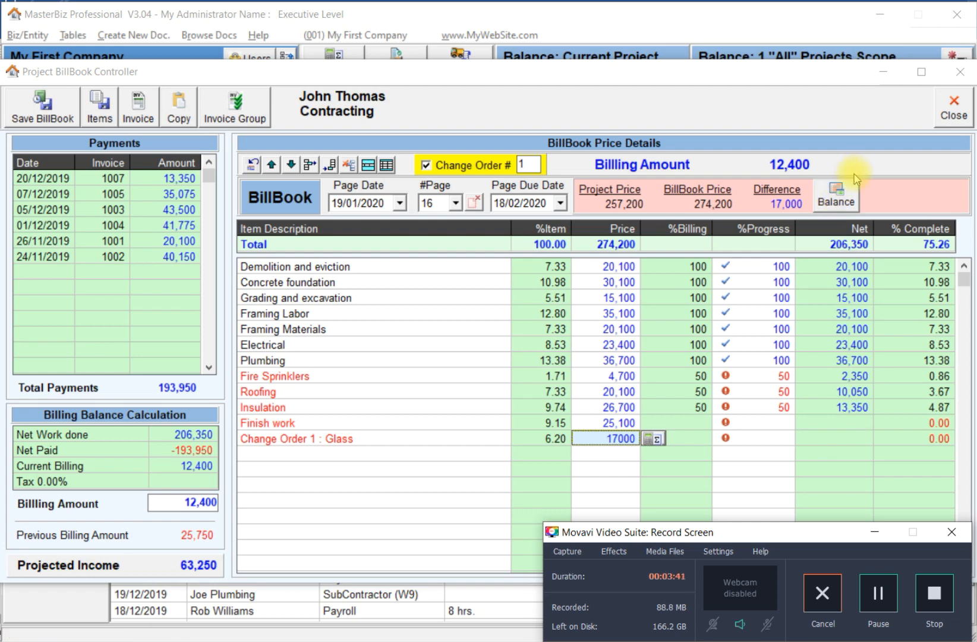
- Close the BillBook, saving its changes
click(954, 117)
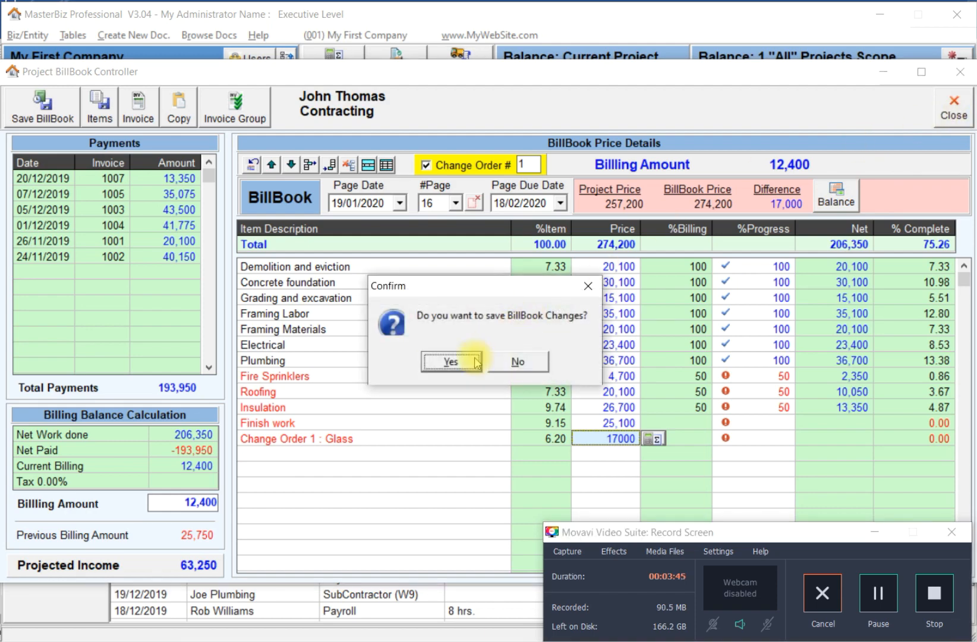
click(440, 360)
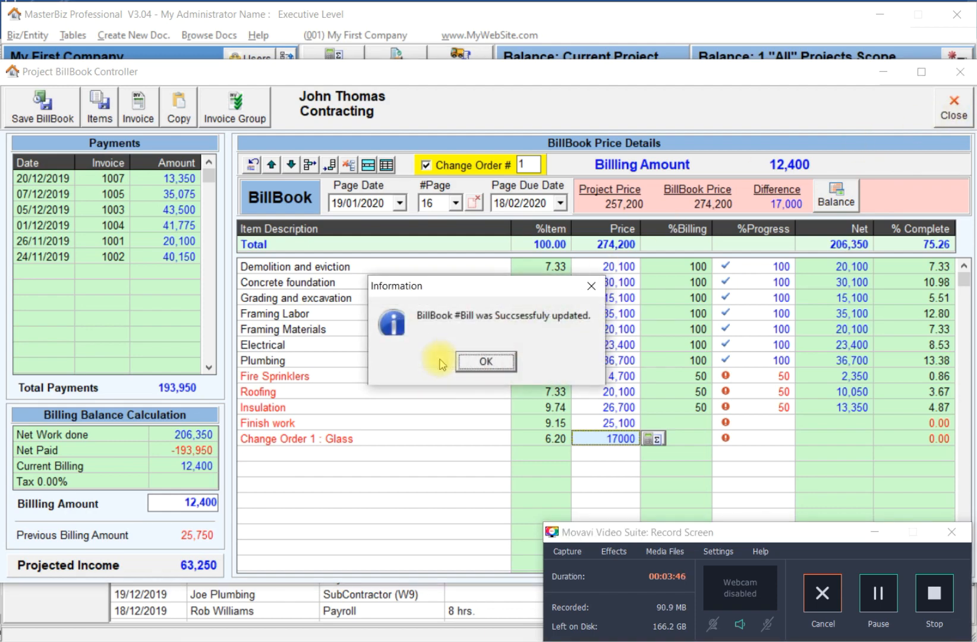
click(487, 361)
click(815, 140)
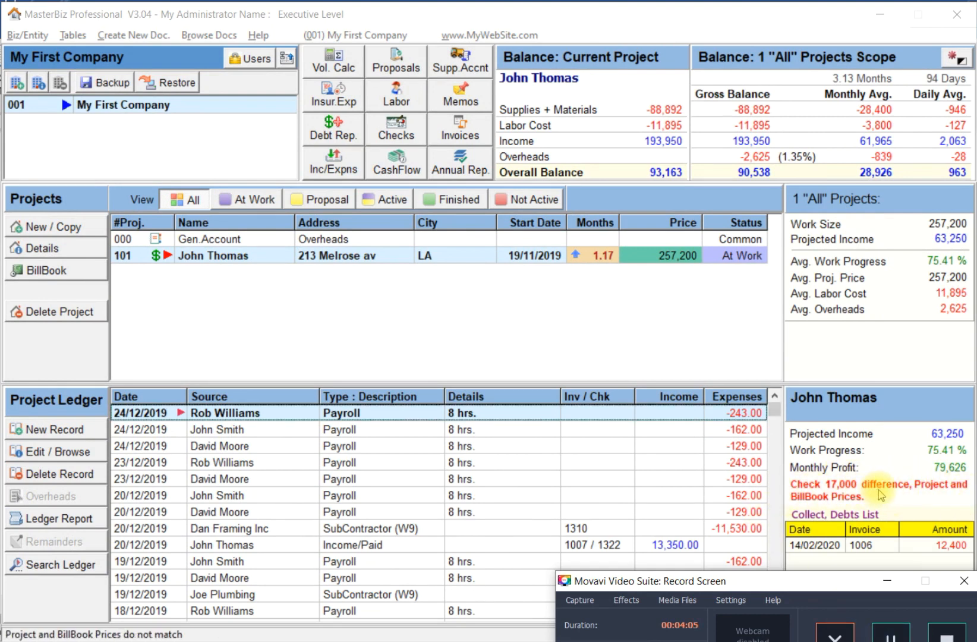
- Add a 17,000 change order described as "Change Order 2 / Glass" to project 101's change orders list through its BillBook
click(55, 271)
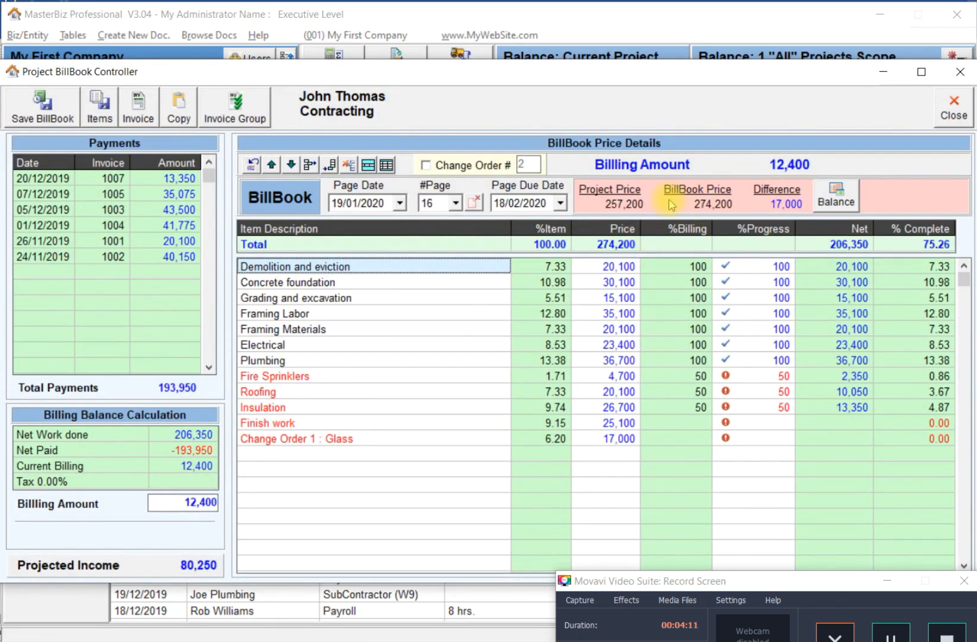
click(839, 202)
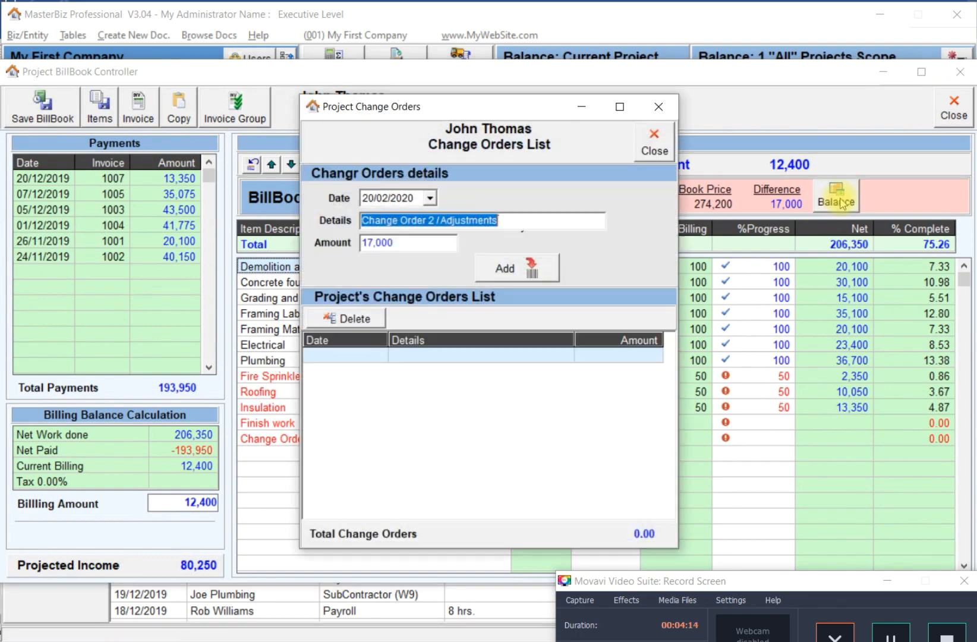
click(483, 220)
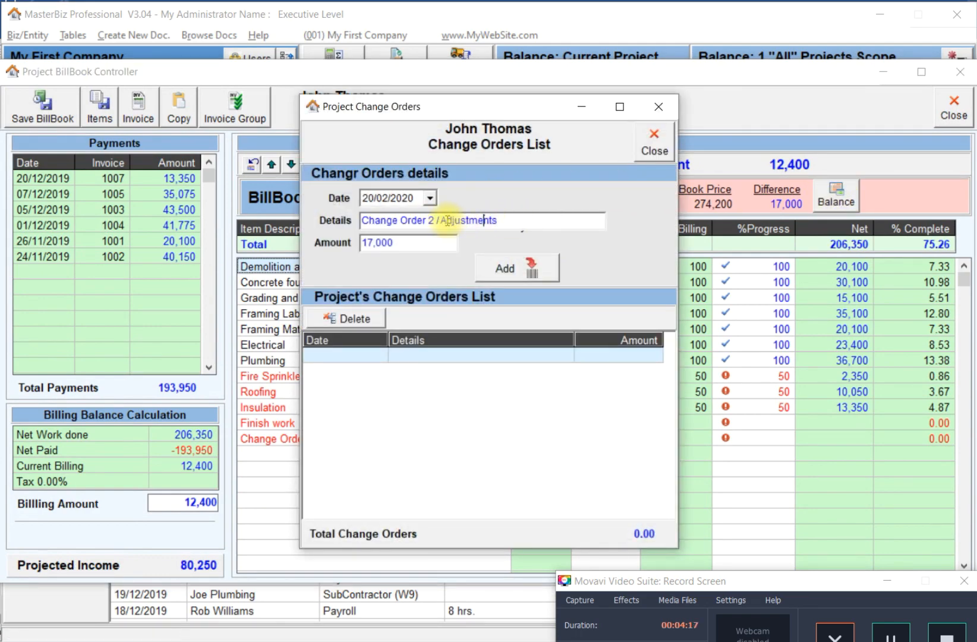
drag(443, 222, 561, 215)
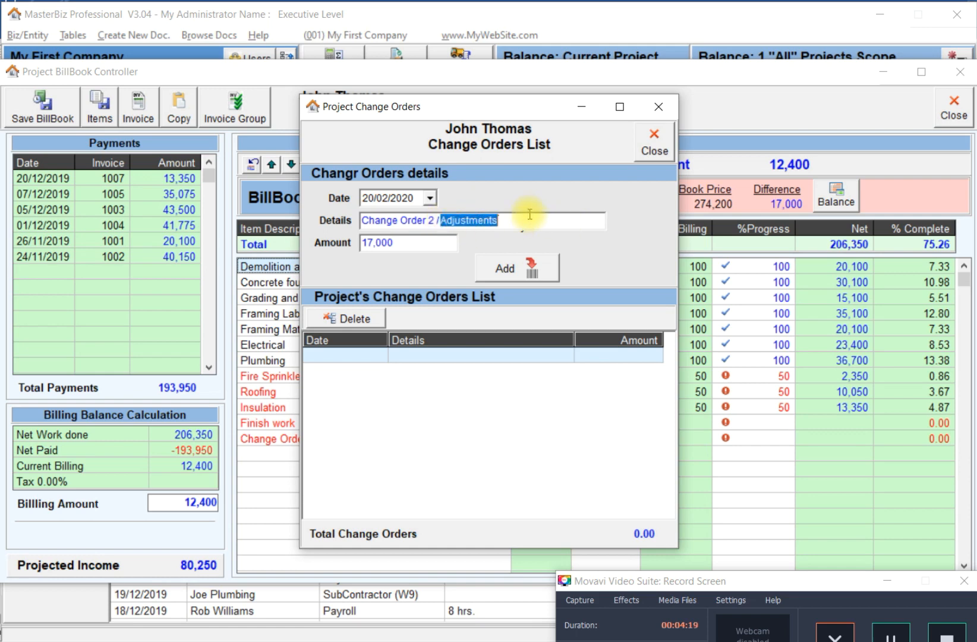
text(Gla)
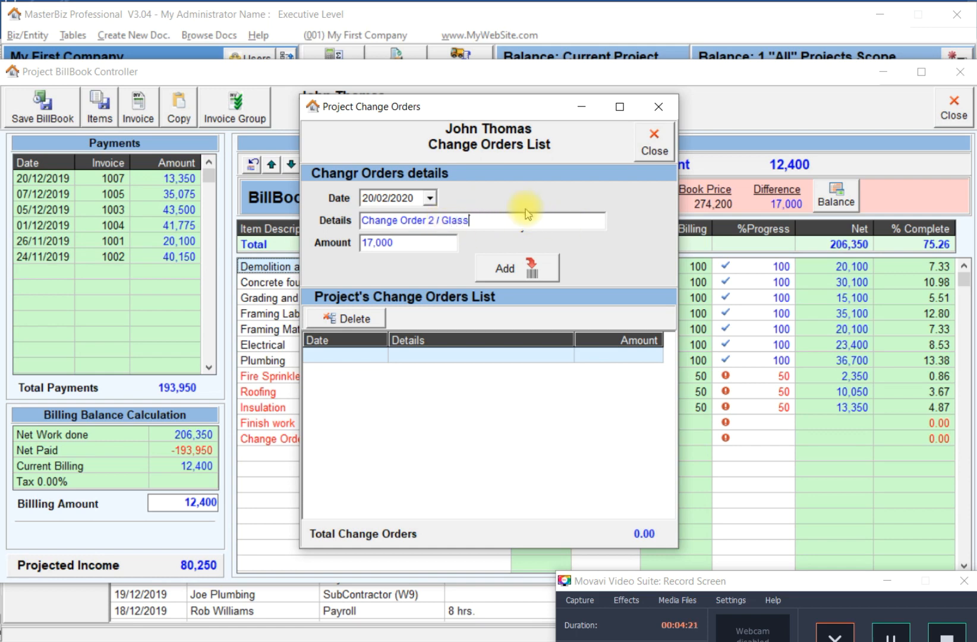
click(506, 272)
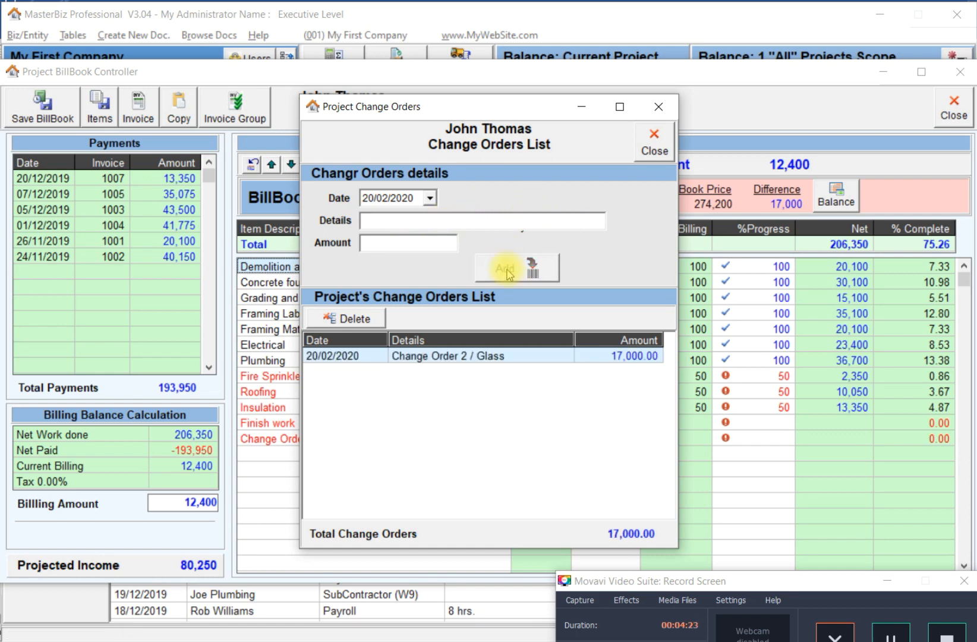
- Close the change orders list, the BillBook and the project details
click(655, 141)
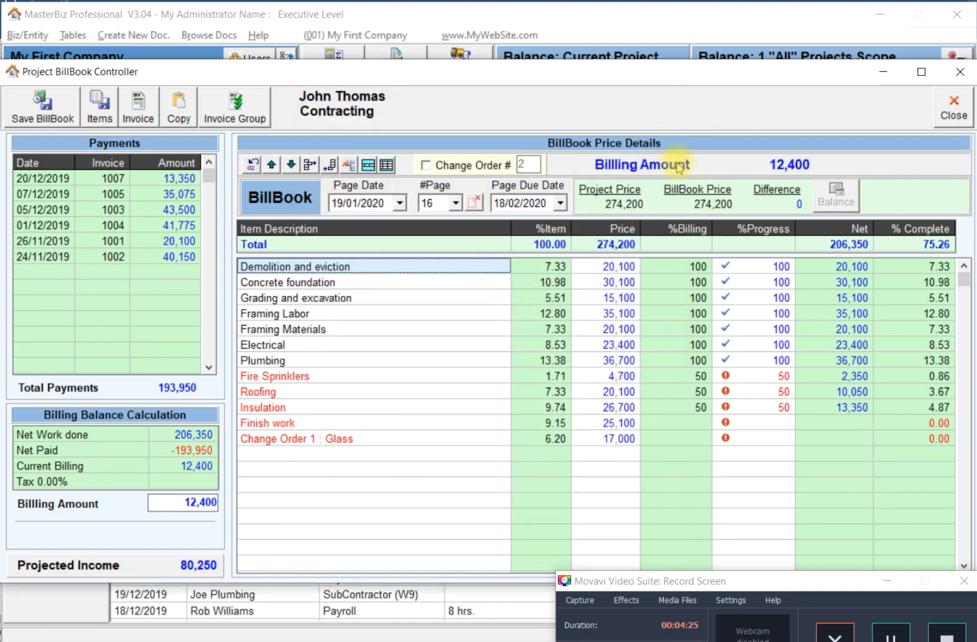
click(954, 115)
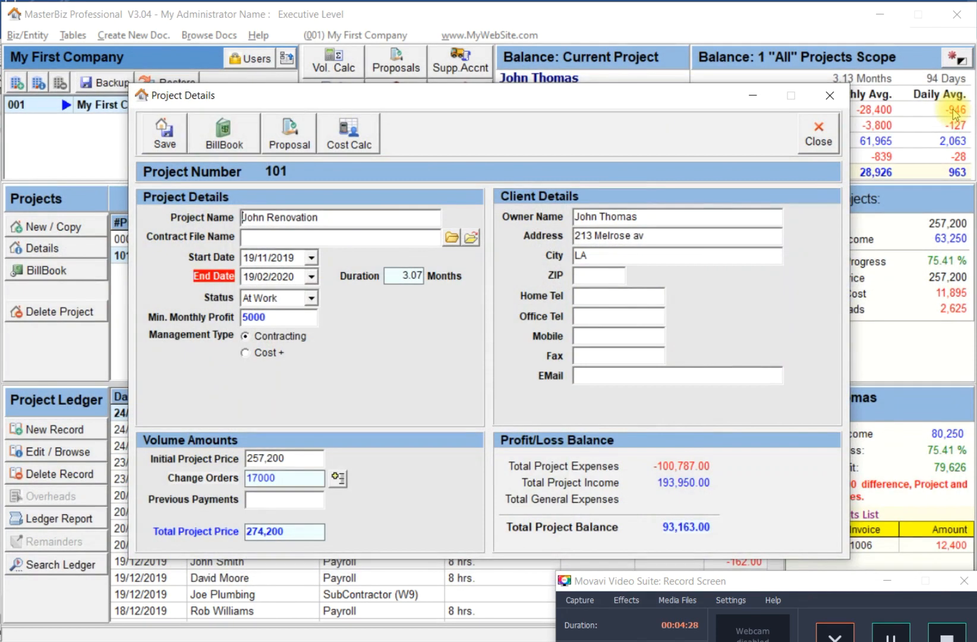
click(820, 136)
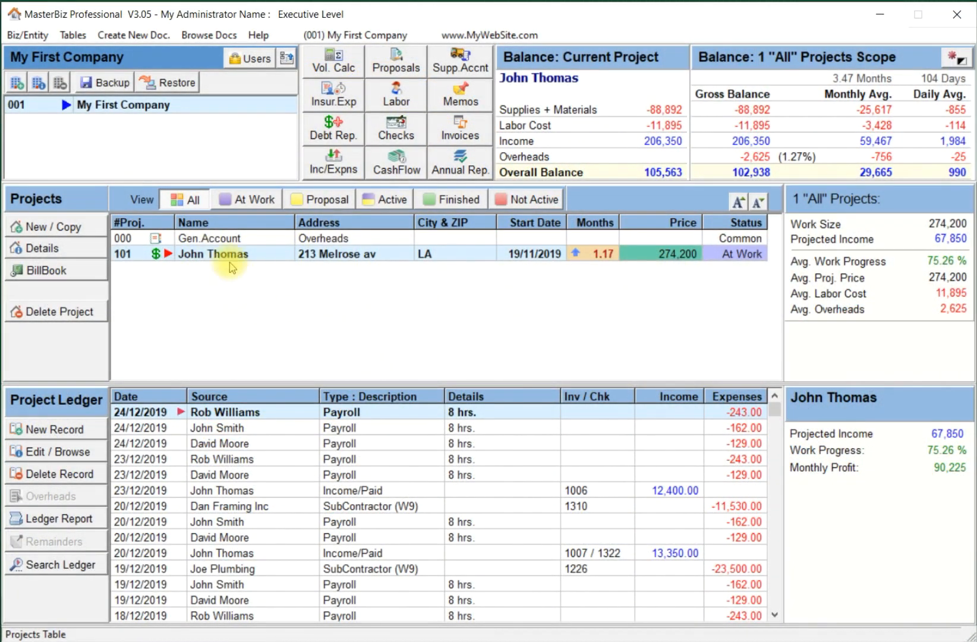
- Create a new proposal with the client's name and open it for price editing
click(229, 261)
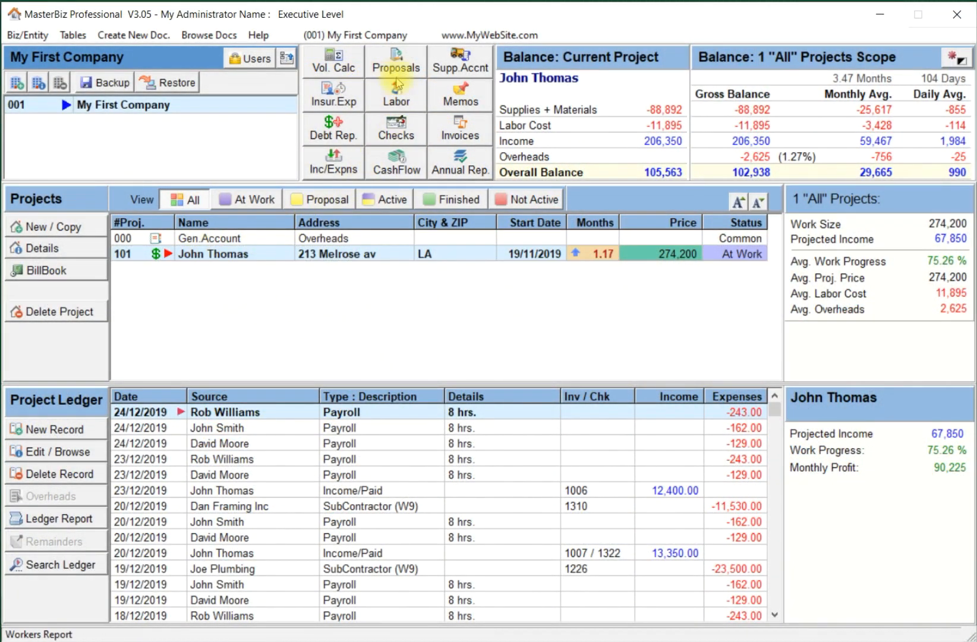
click(394, 61)
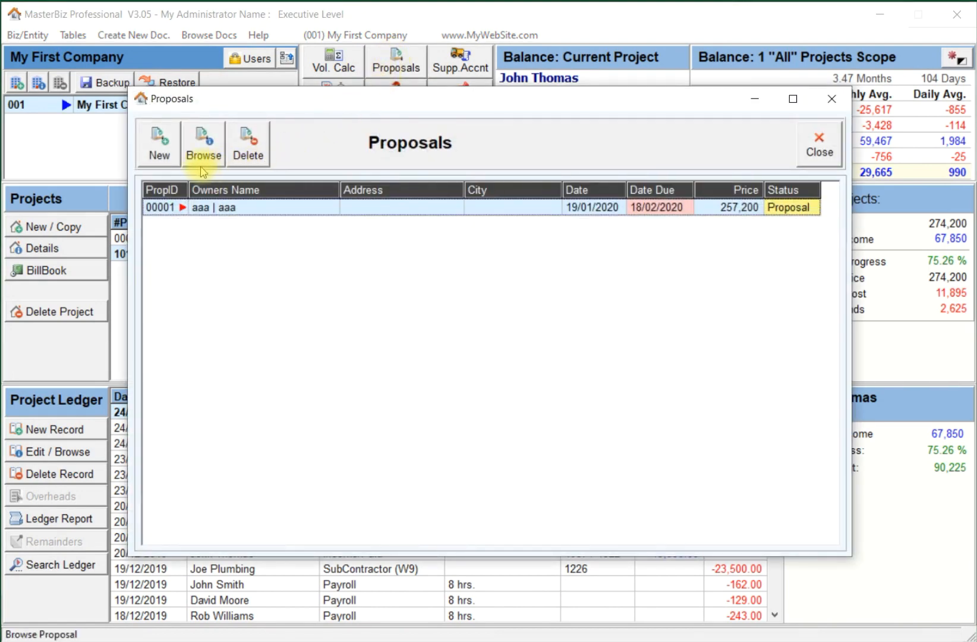
click(159, 142)
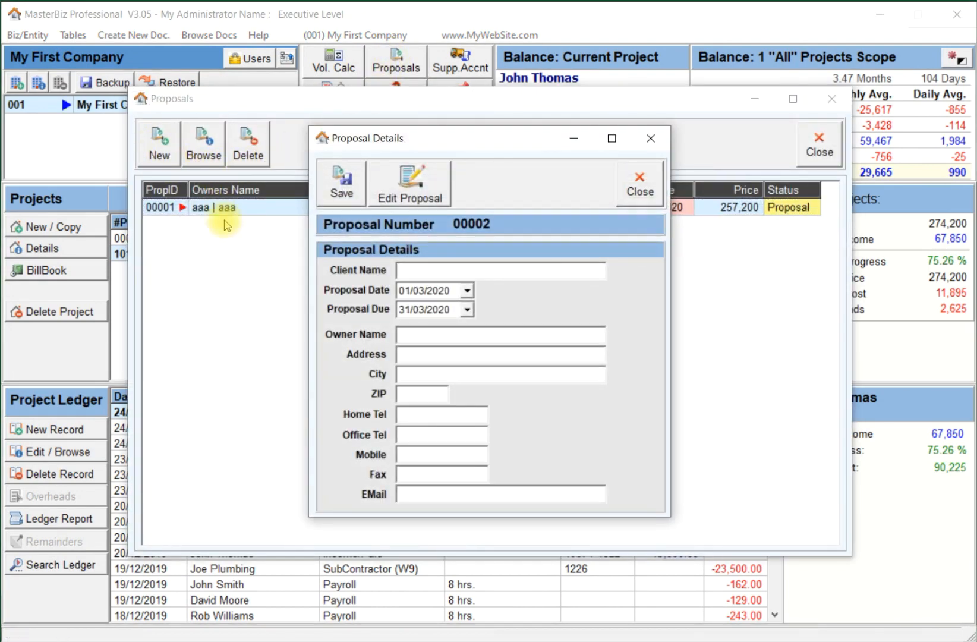
text(Paul Taylor)
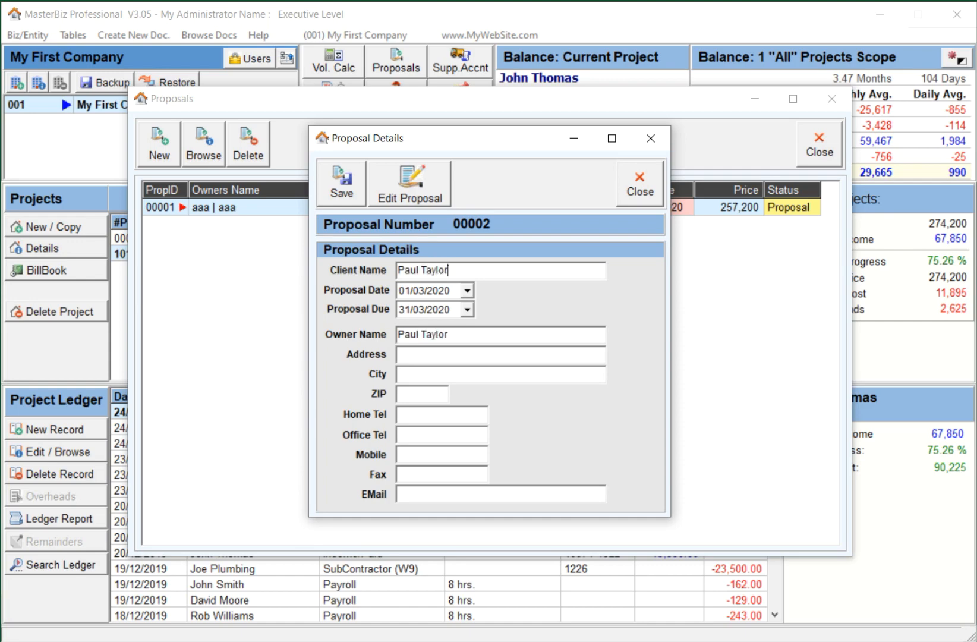
click(425, 184)
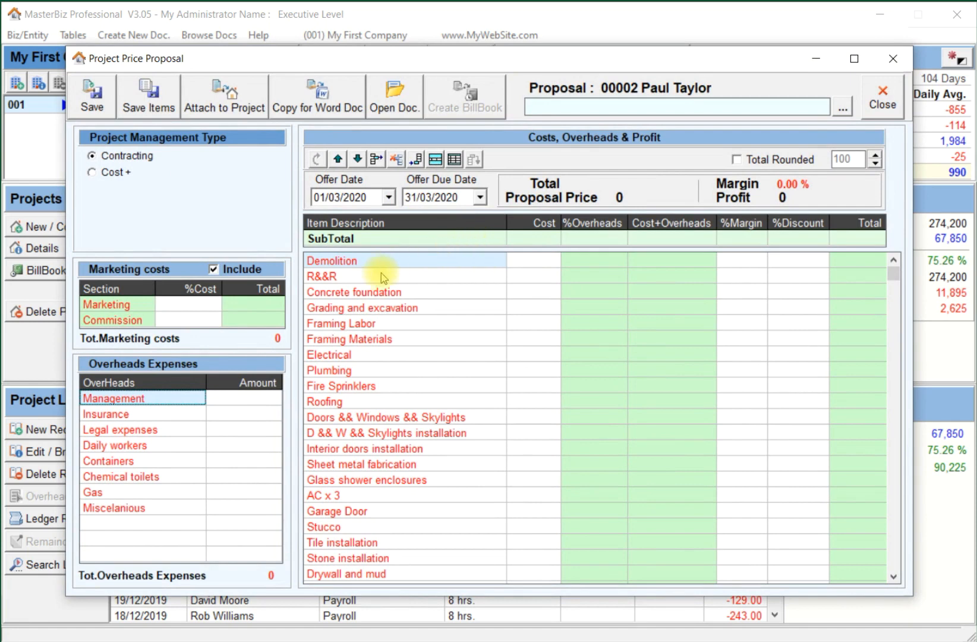
- Clear all preset items from the proposal and add Demolition from the items list as the first item
click(454, 162)
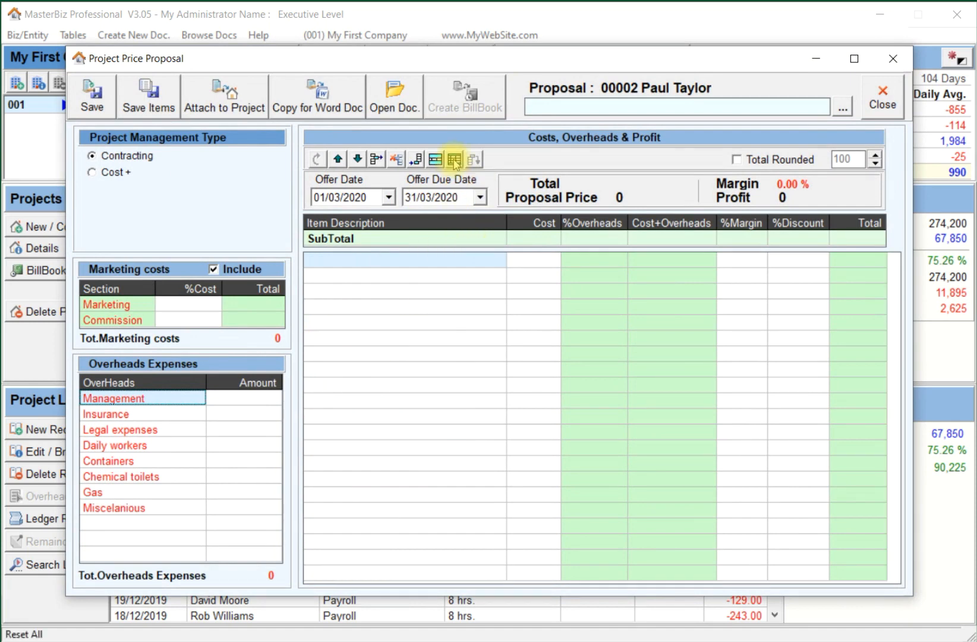
click(395, 270)
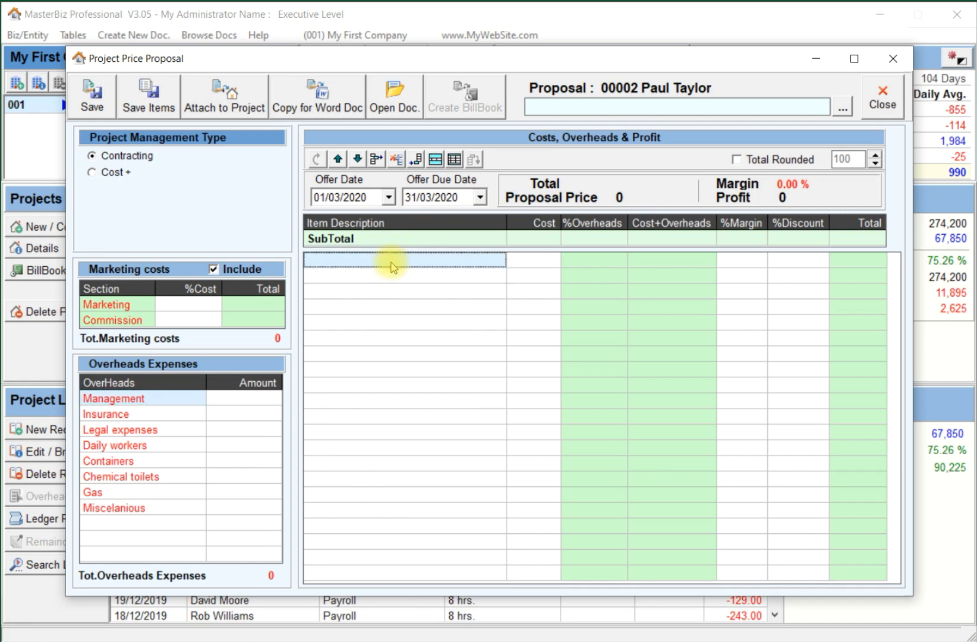
text(demo)
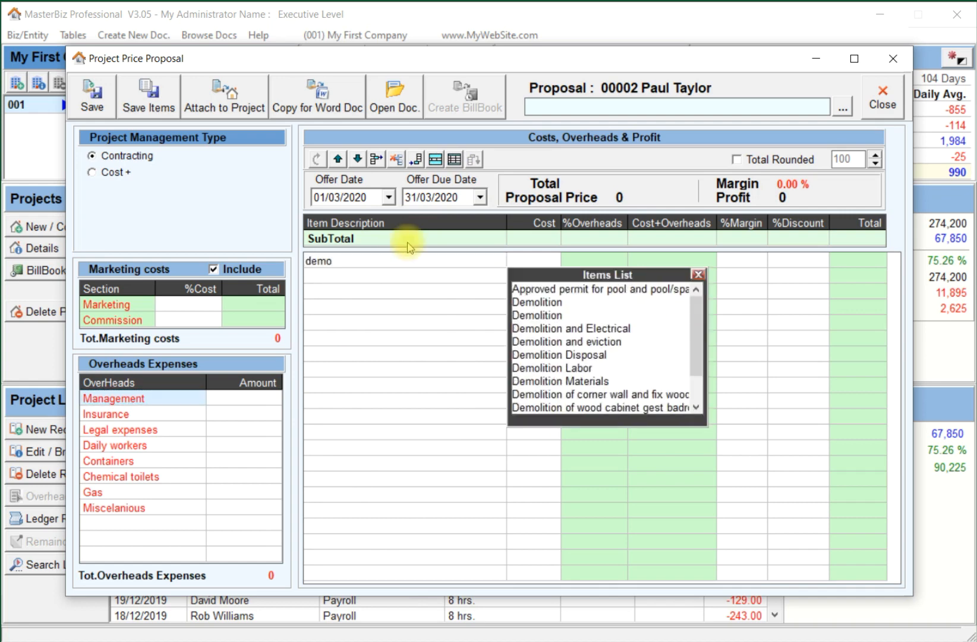
click(526, 302)
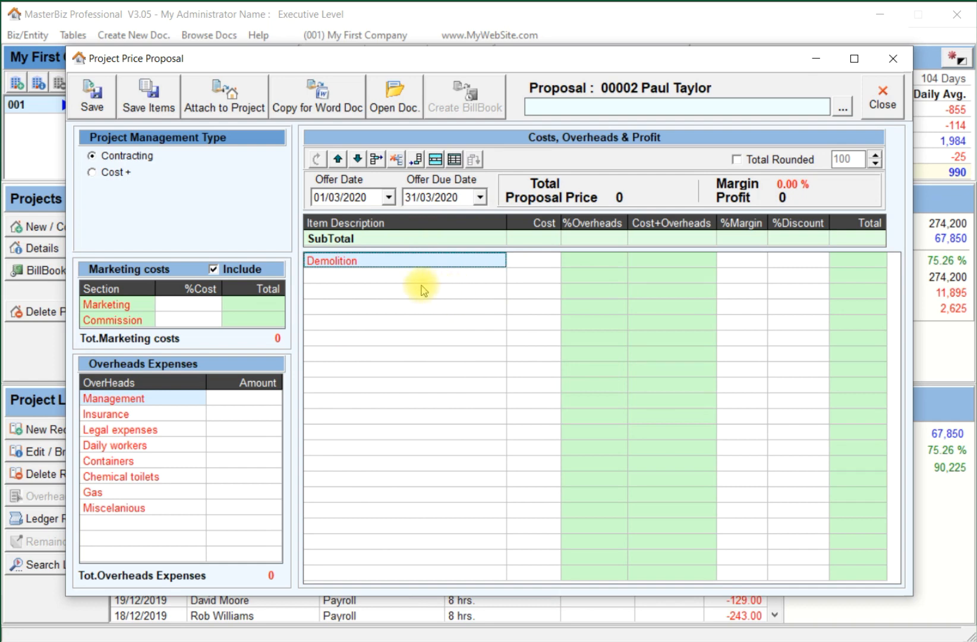
- Add Electrical and Plumbing from the items list below Demolition
click(364, 277)
text(elec)
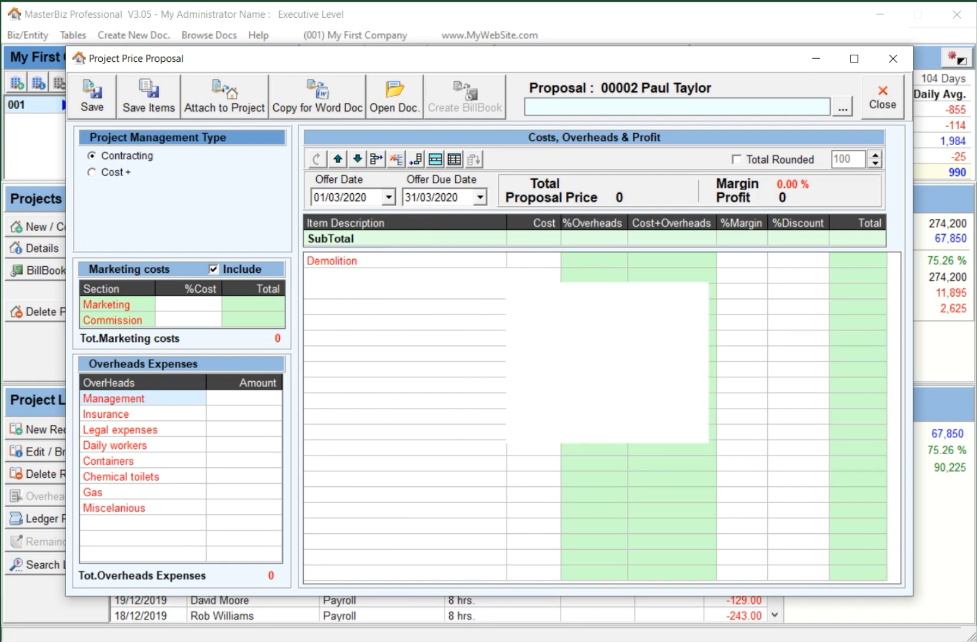
double_click(523, 369)
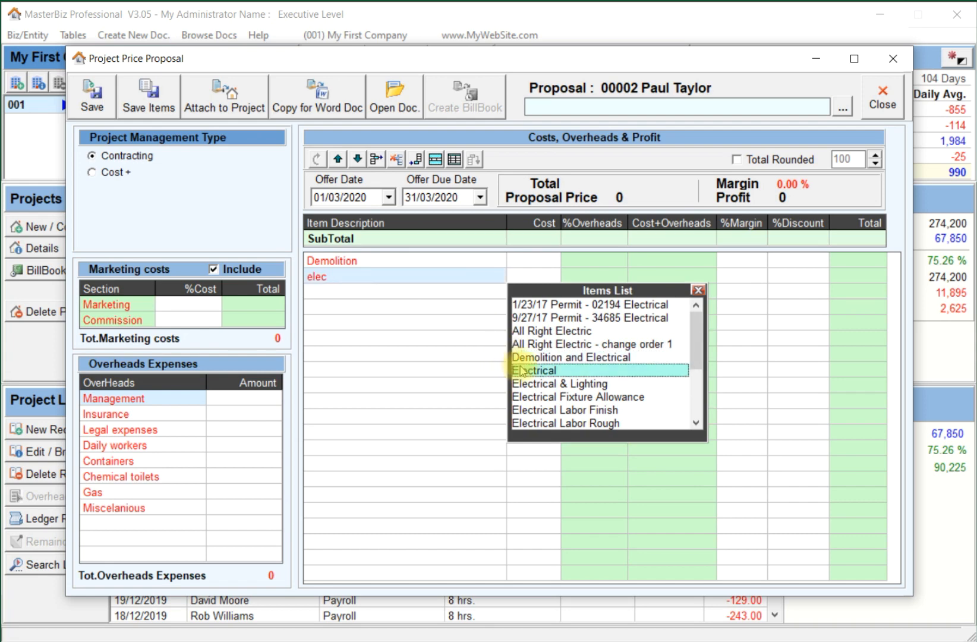
click(362, 294)
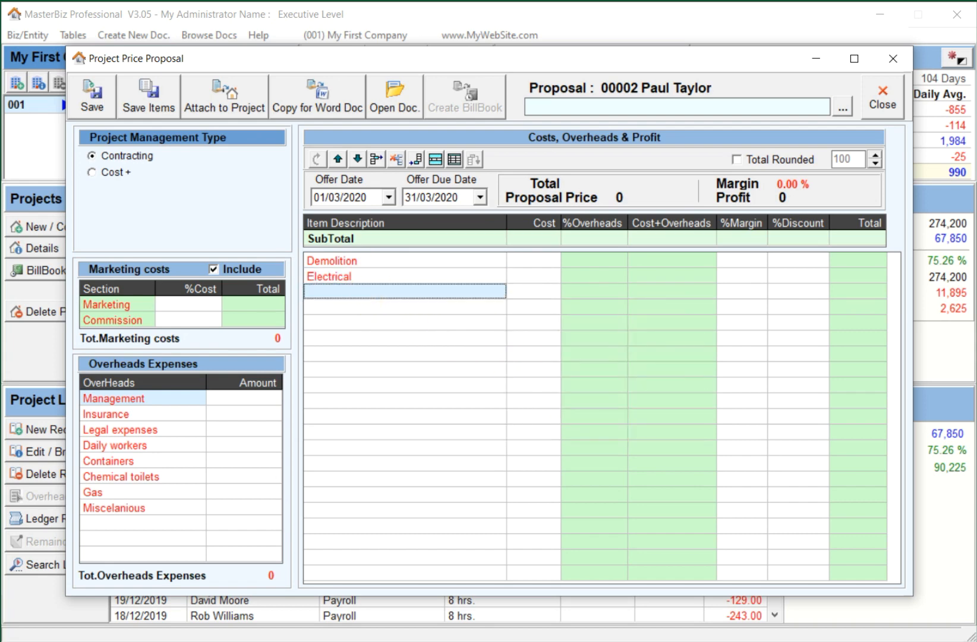
text(plum)
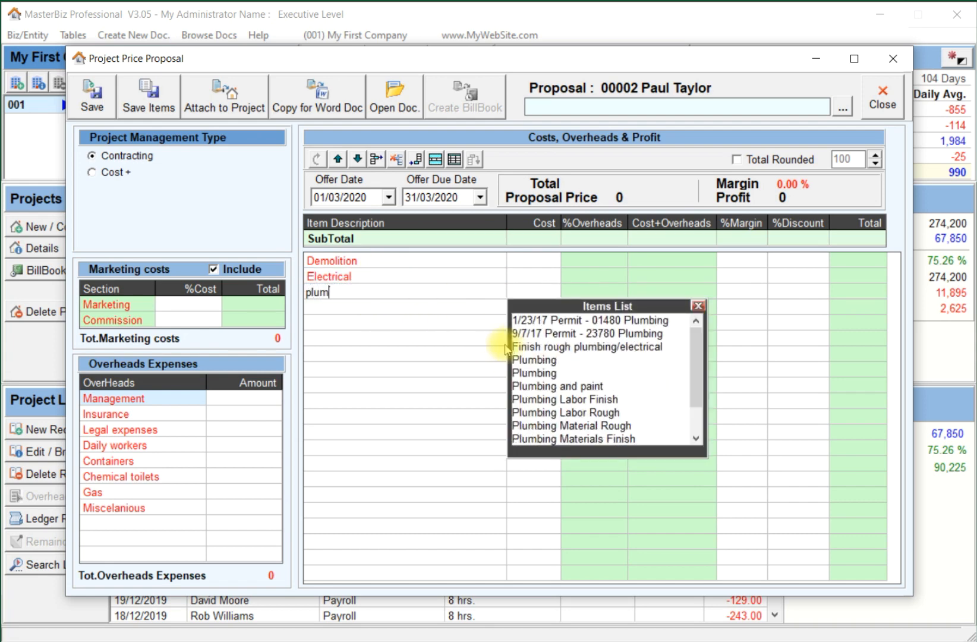
double_click(523, 360)
- Add Finish work from the items list below Plumbing
click(359, 307)
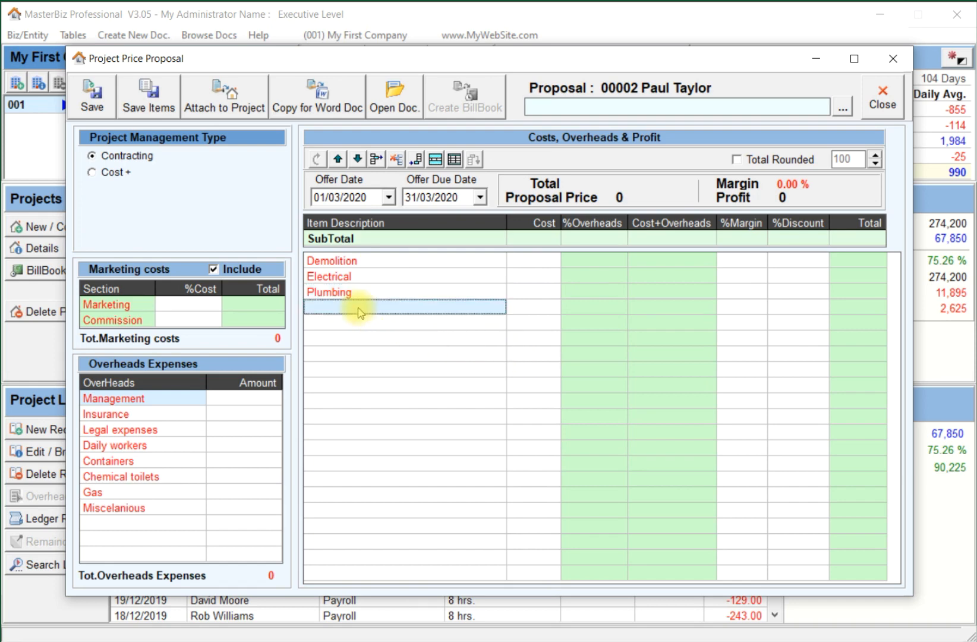
text(fin)
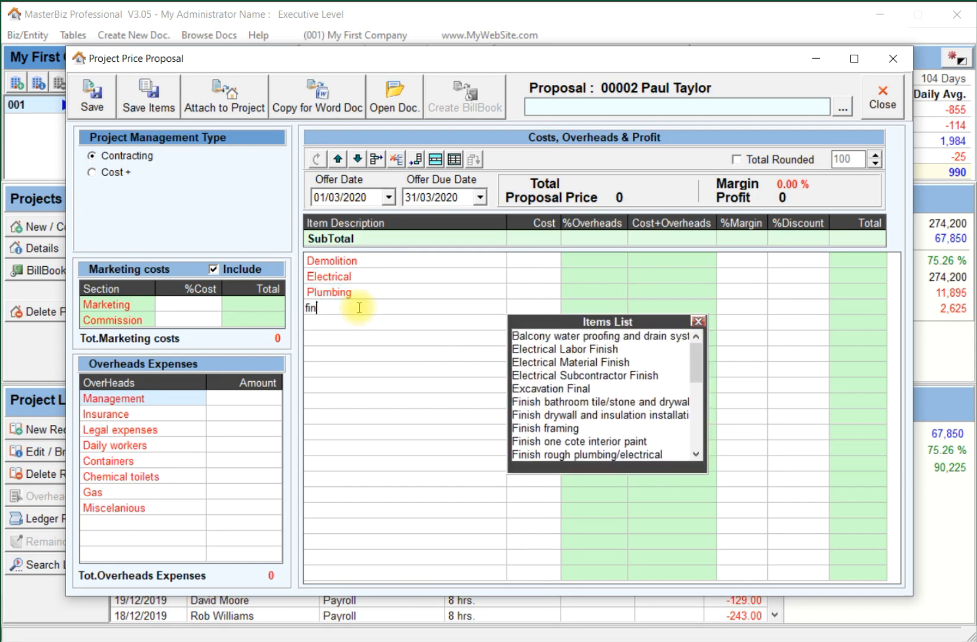
scroll(571, 437, down, 1)
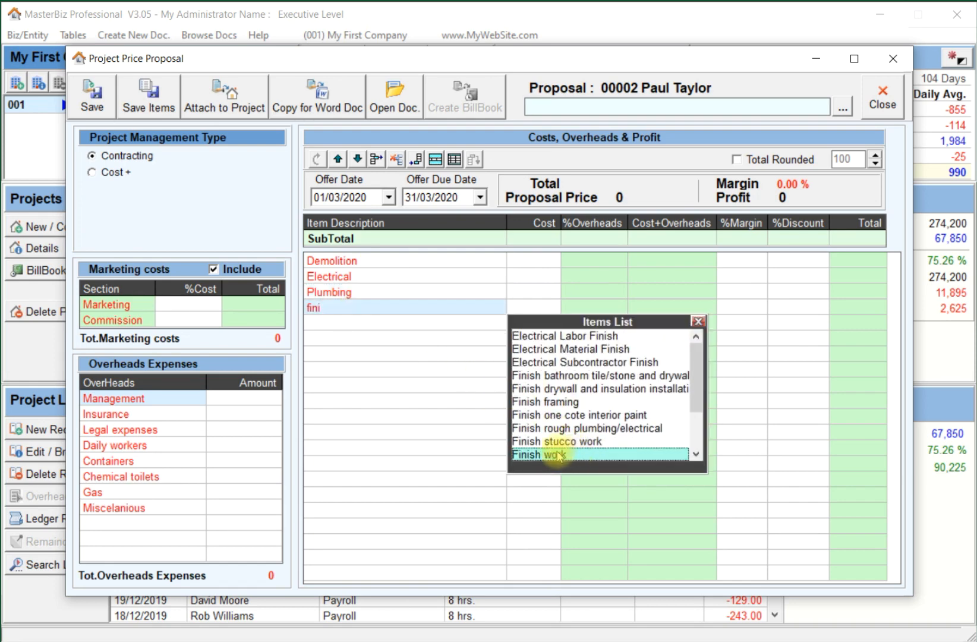
double_click(554, 453)
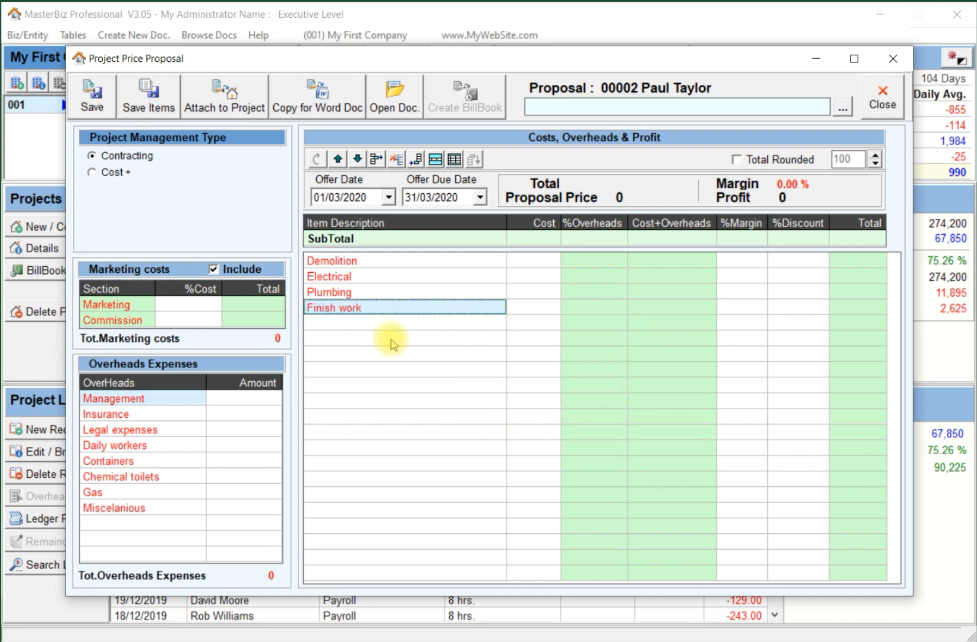
- Set the item costs to 9700 for Demolition, 11300 for Electrical, 19100 for Plumbing and 20000 for Finish work
click(527, 261)
text(9700)
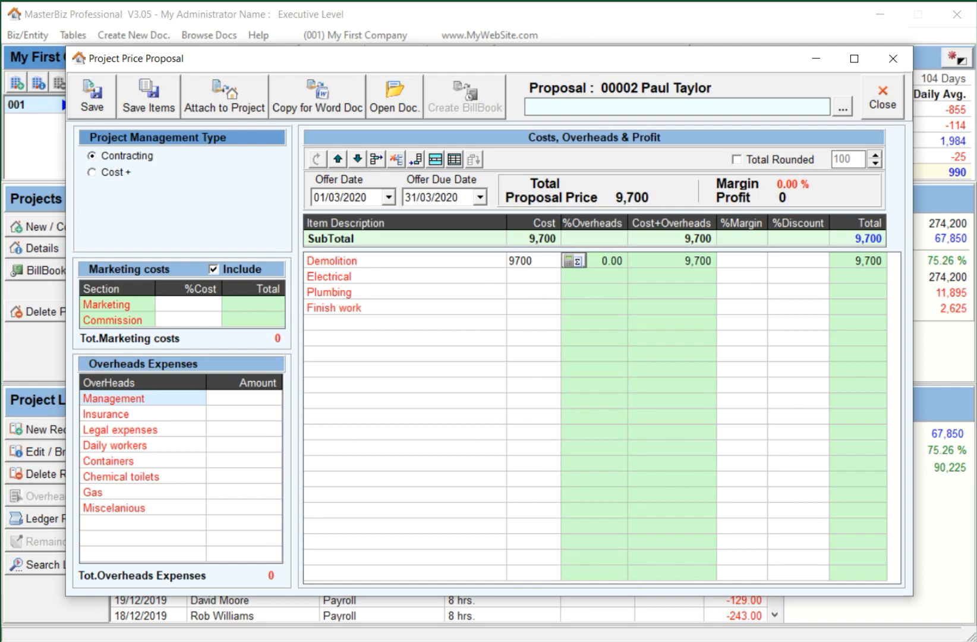
key(Return)
text(1)
text(00)
key(Return)
key(Return)
text(19100)
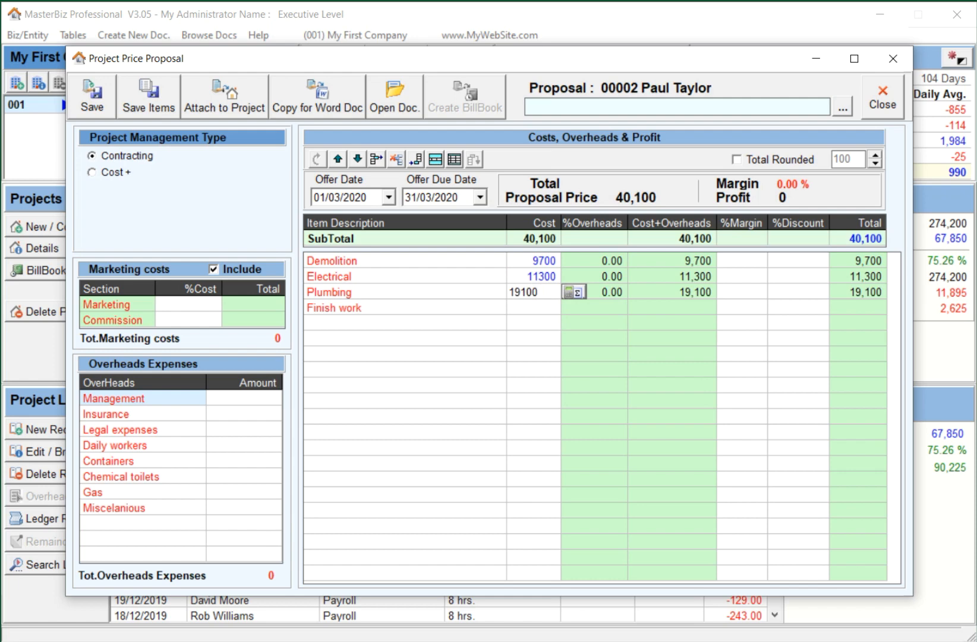
key(Return)
text(20000)
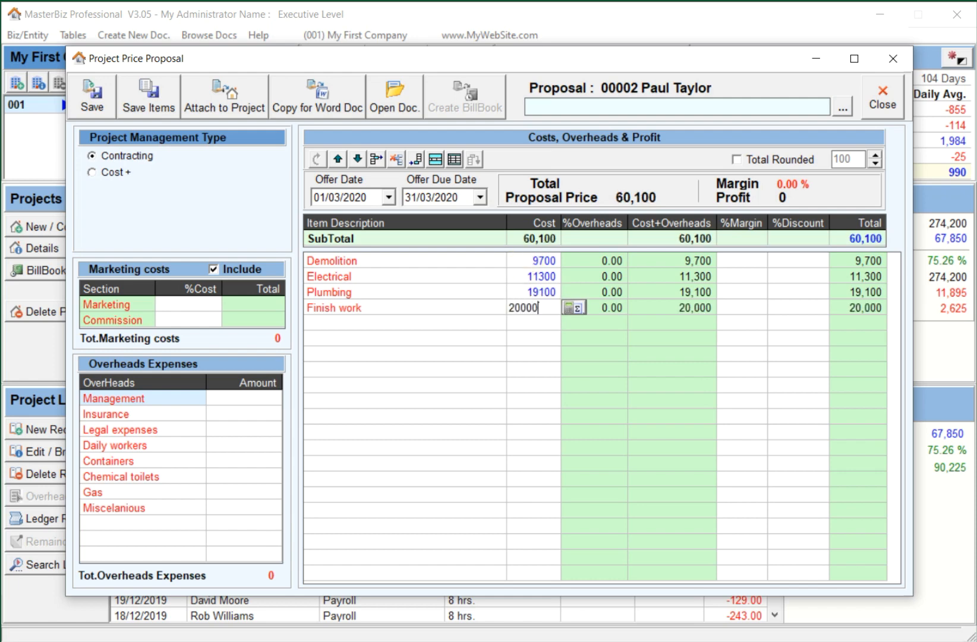
click(471, 338)
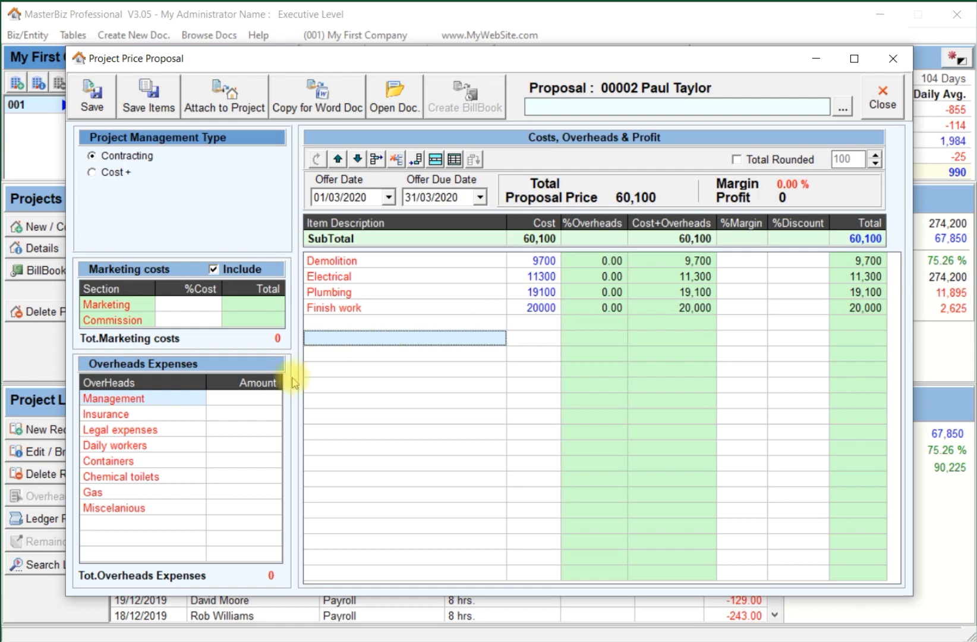
- Set the proposal's overhead expenses to 1000 for Insurance, 1200 for Legal expenses and 700 for Gas
click(218, 415)
text(1000)
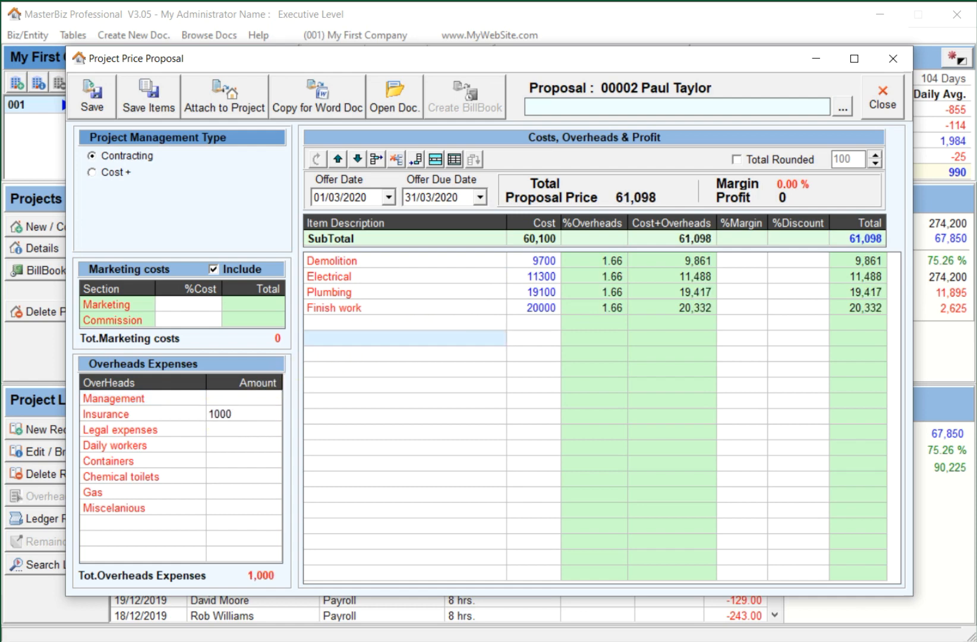
key(Return)
text(1200)
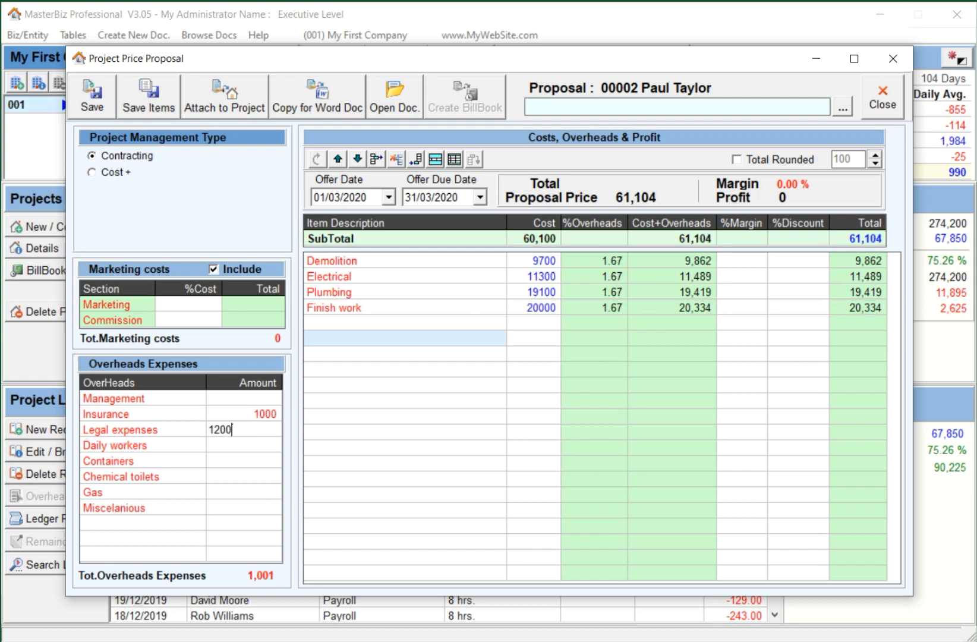
key(Return)
key(Return)
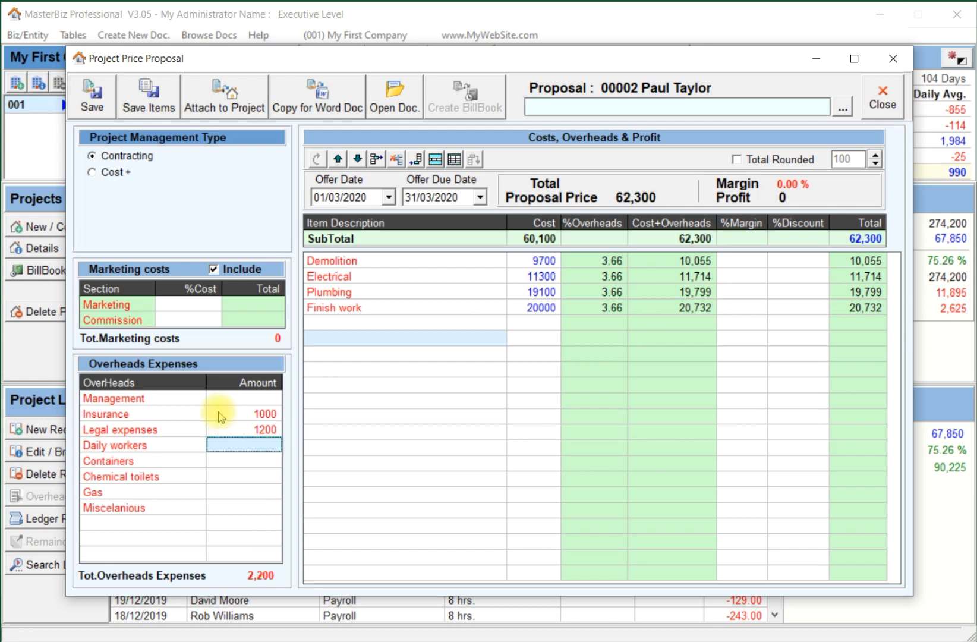
key(Down)
key(Down)
key(Down)
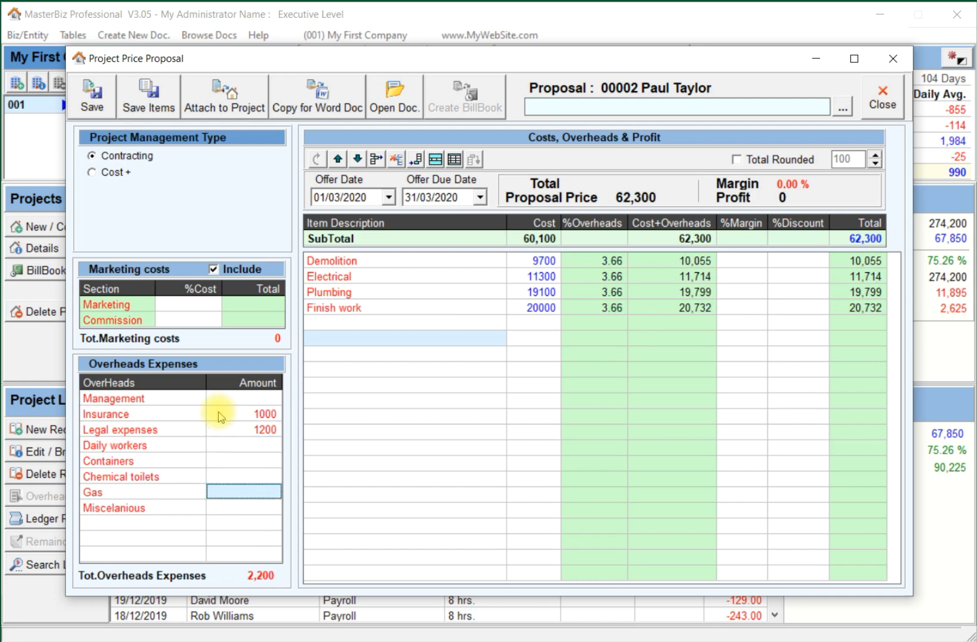
text(700)
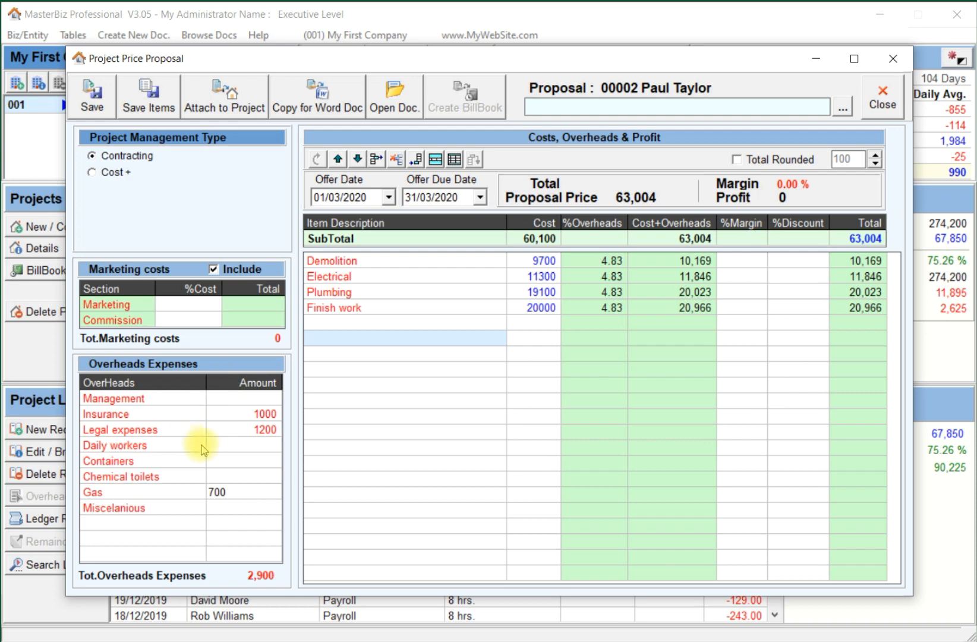
- Turn on total rounding to 100 and apply a 30% margin to Demolition, Electrical, Plumbing and Finish work
click(228, 446)
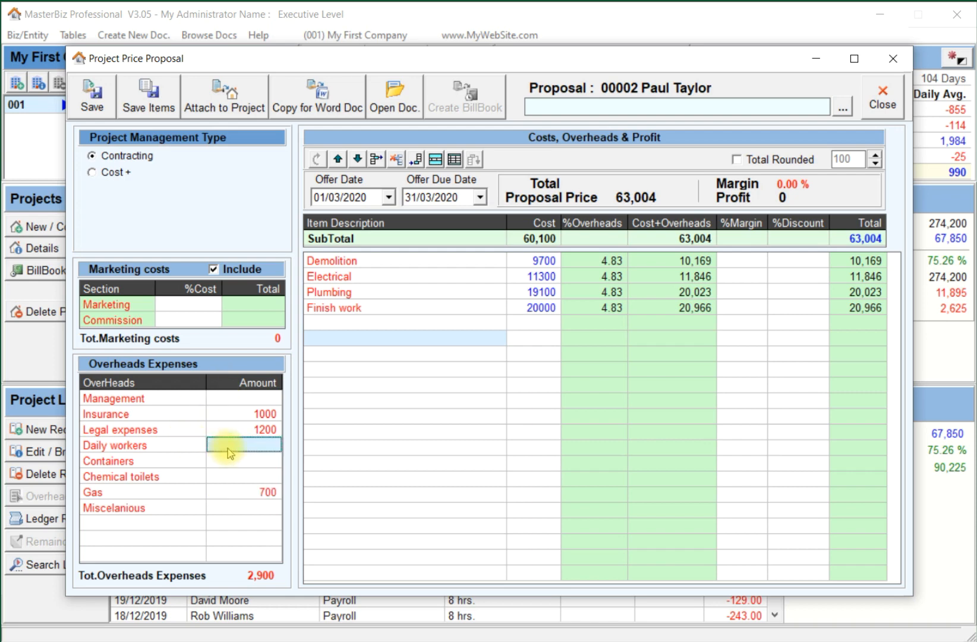
click(773, 161)
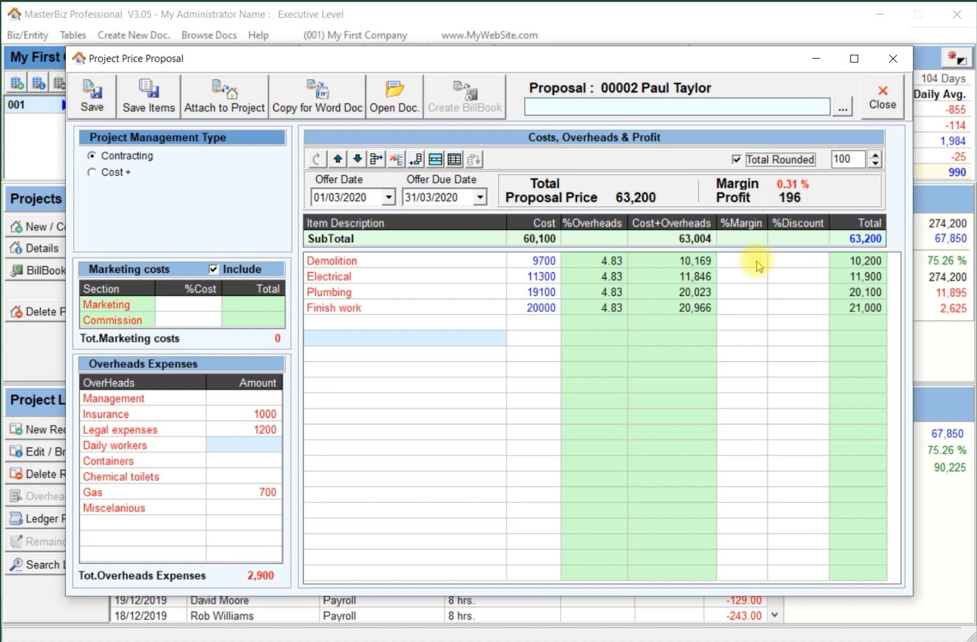
click(740, 261)
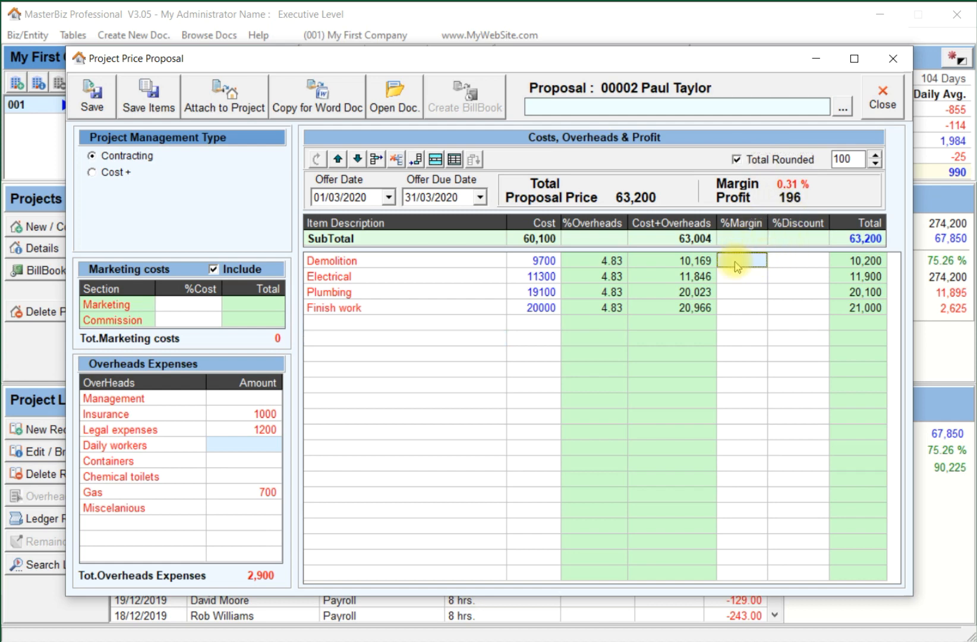
text(30)
click(743, 278)
click(739, 263)
click(475, 159)
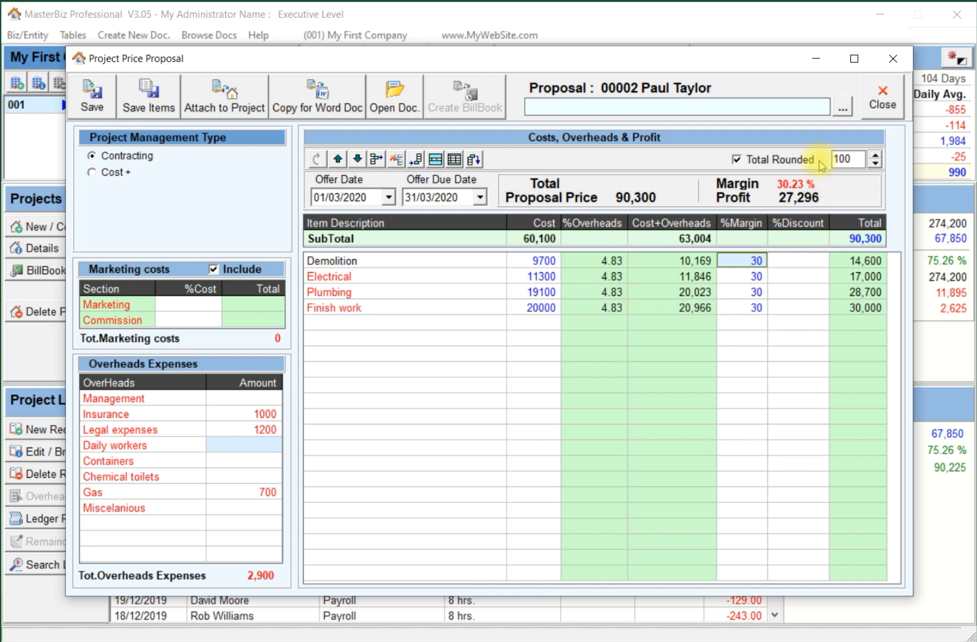
- Try rounding the proposal totals to 10, return the rounding to 100, and save and close the proposal
click(876, 166)
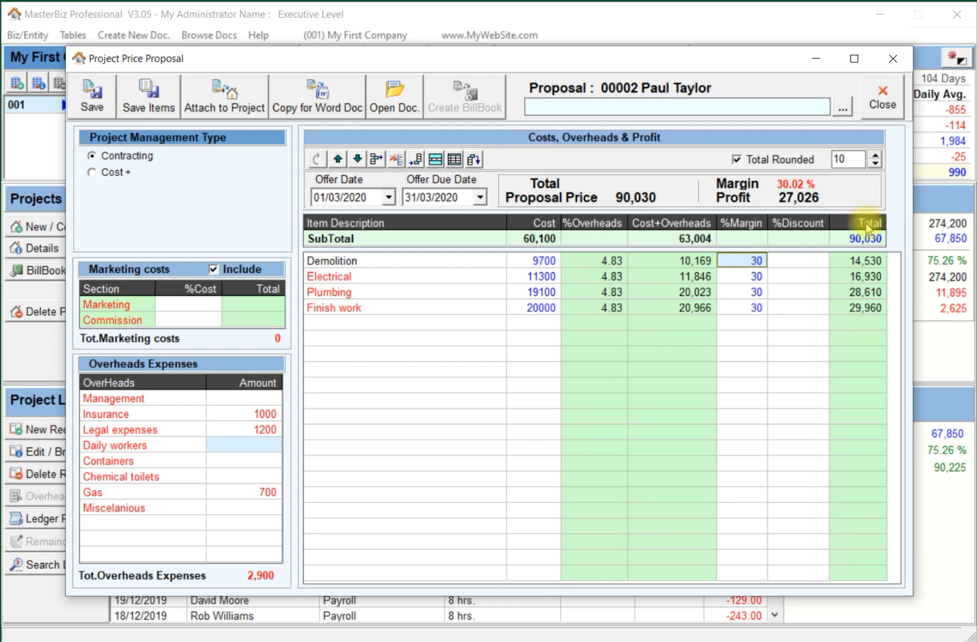
click(877, 156)
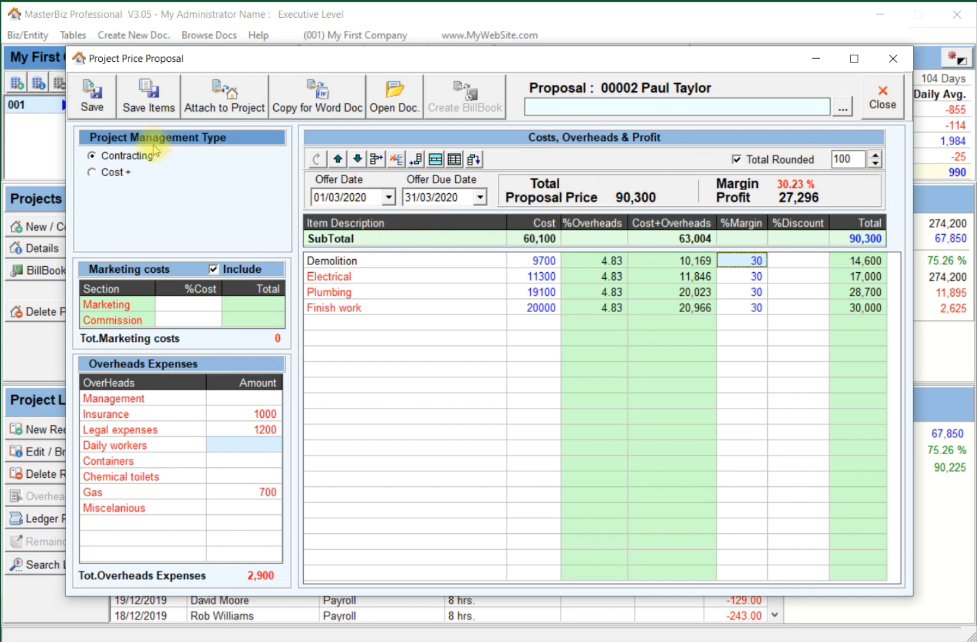
click(92, 102)
click(818, 149)
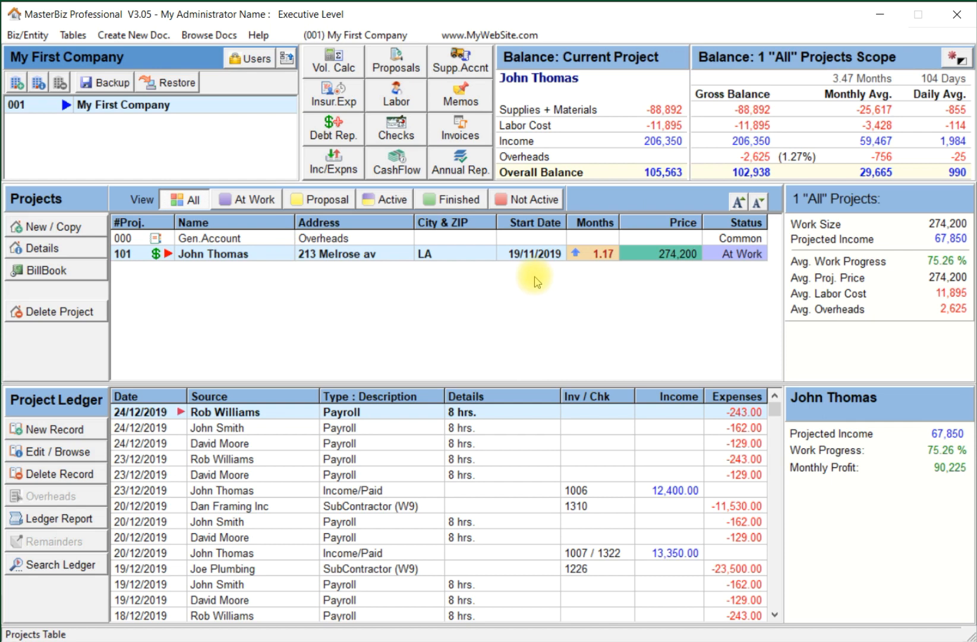
- Start a new project named after the proposal's client and copy the same name into the owner name
click(209, 240)
click(40, 226)
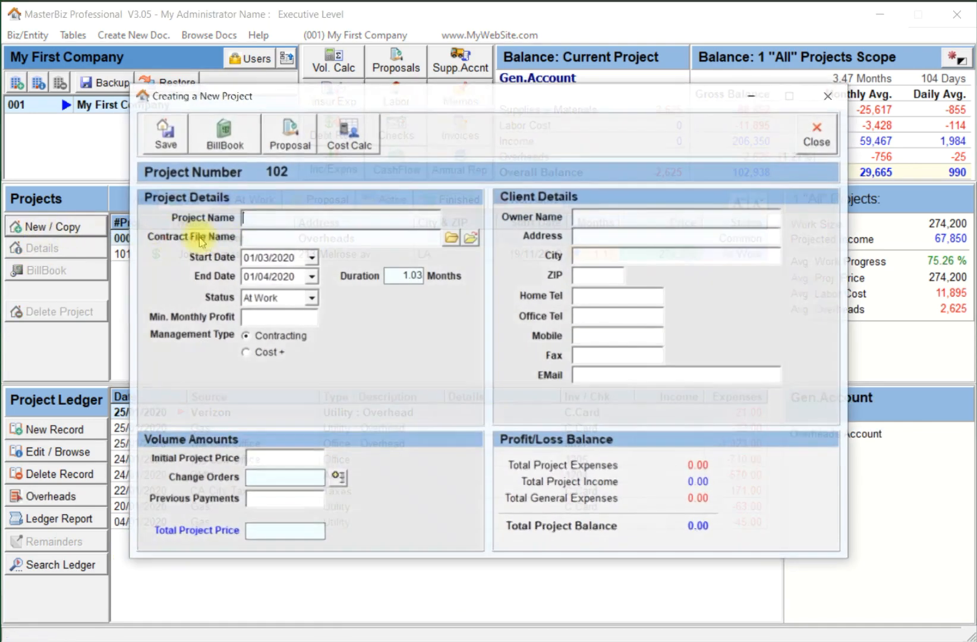
text(Paul Taylor)
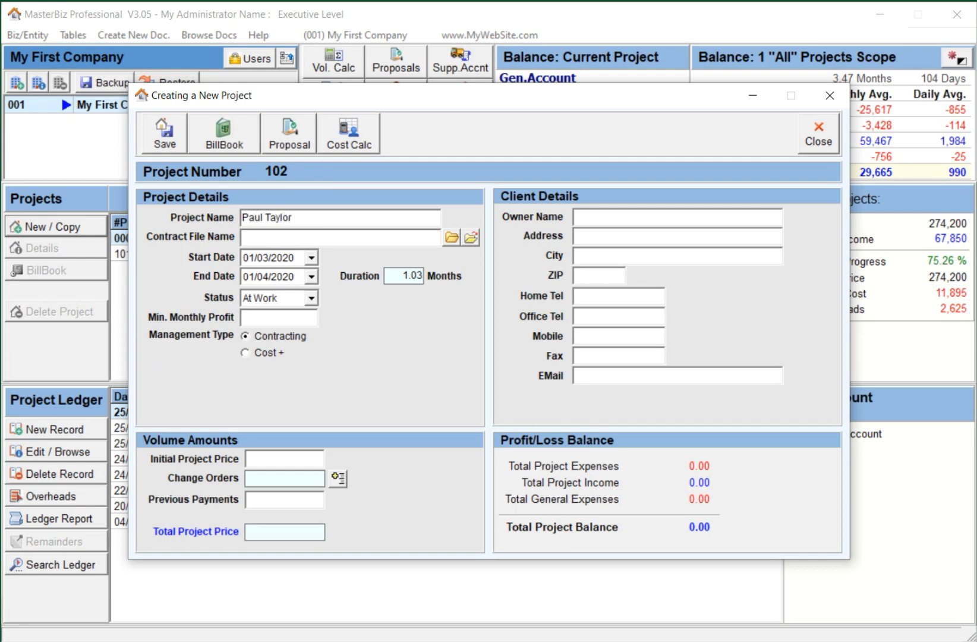
drag(360, 216, 218, 218)
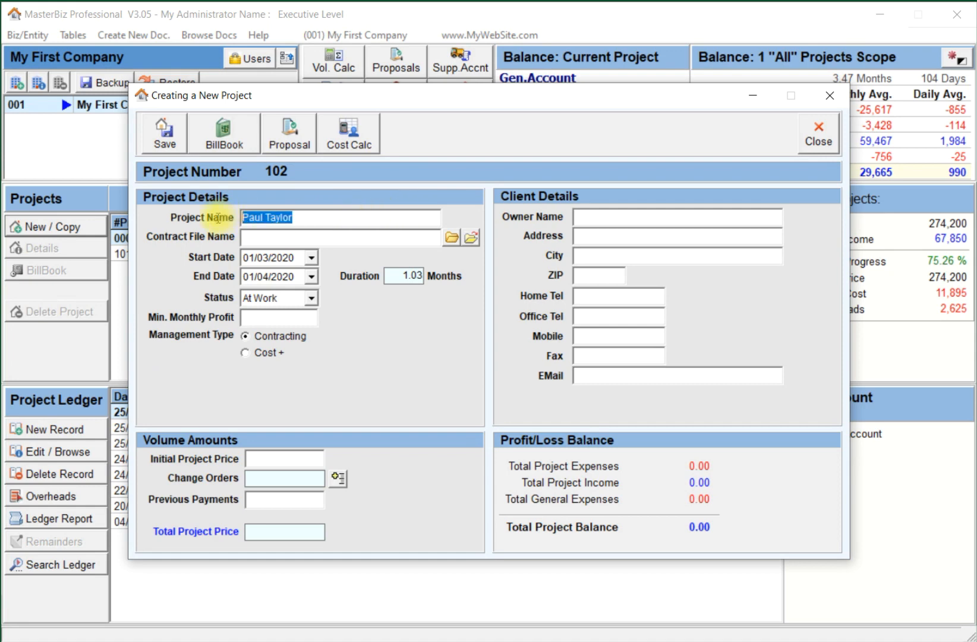
click(659, 216)
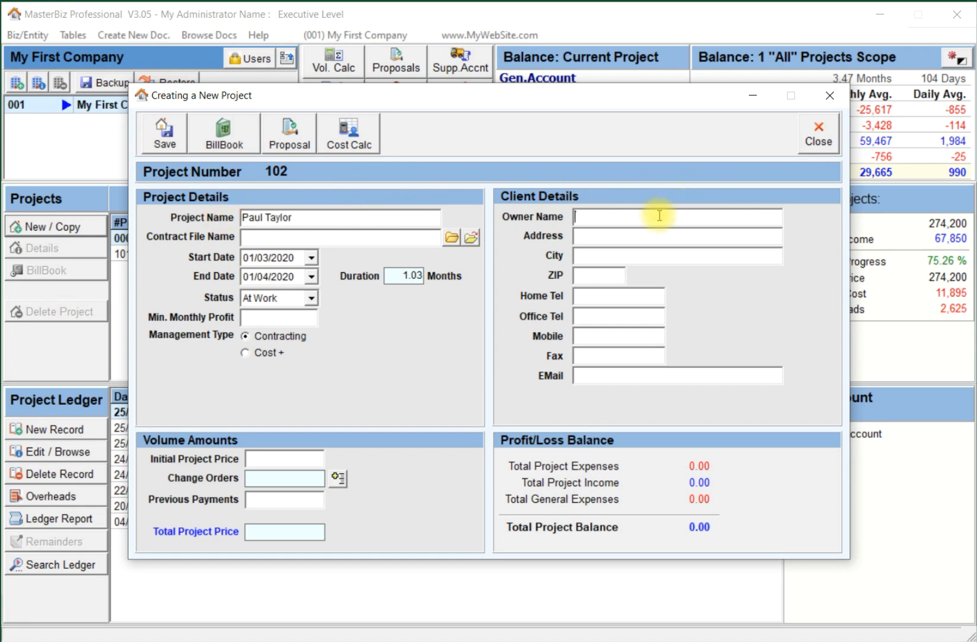
key(ctrl+v)
- Enter the client's street address and city, and save the new project
key(Tab)
text(1)
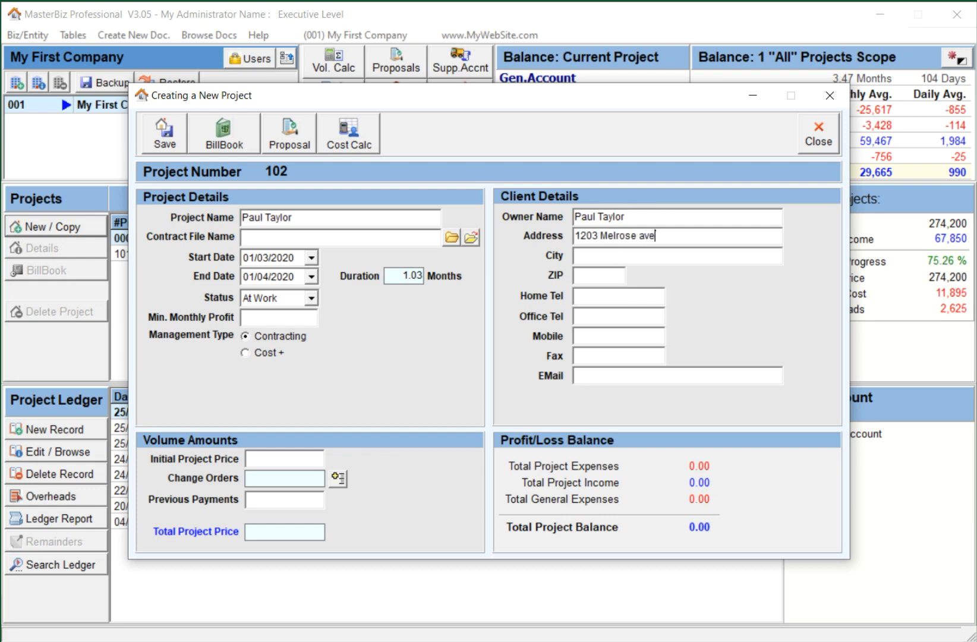
click(583, 251)
text(LA)
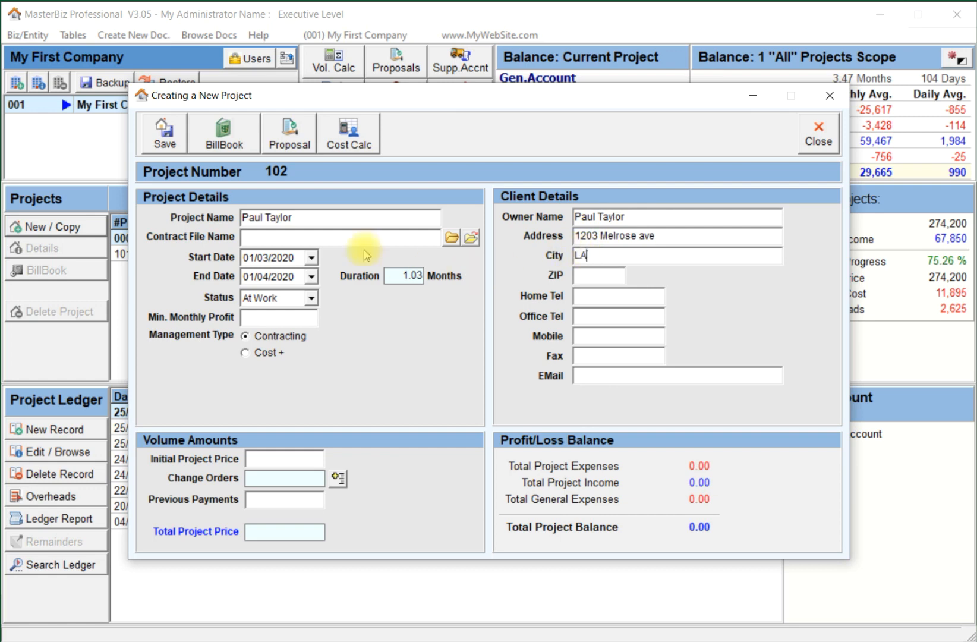
click(165, 143)
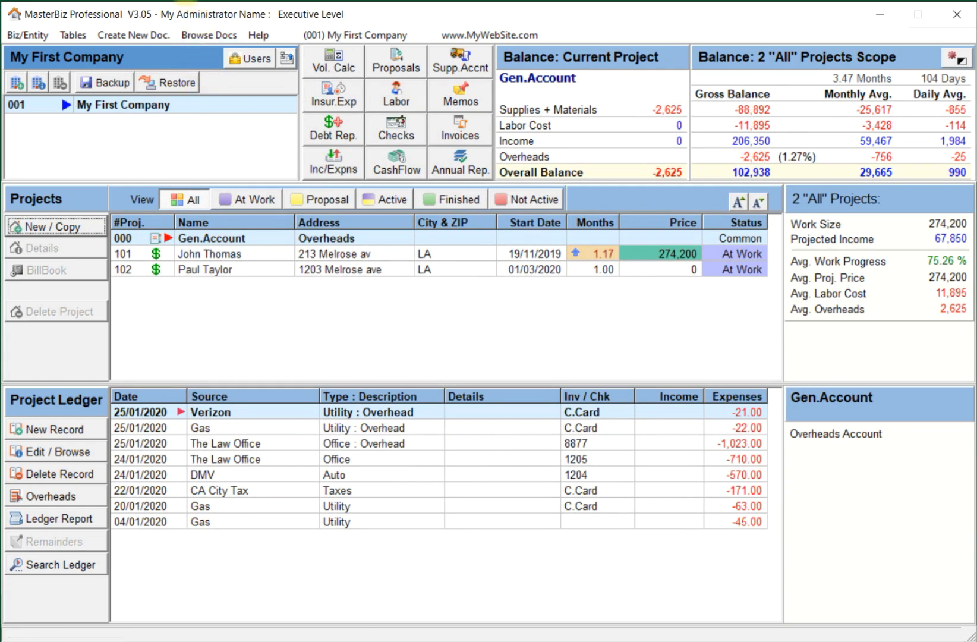
- View the new project's BillBook to check its items and prices, and close it along with the project details
click(195, 271)
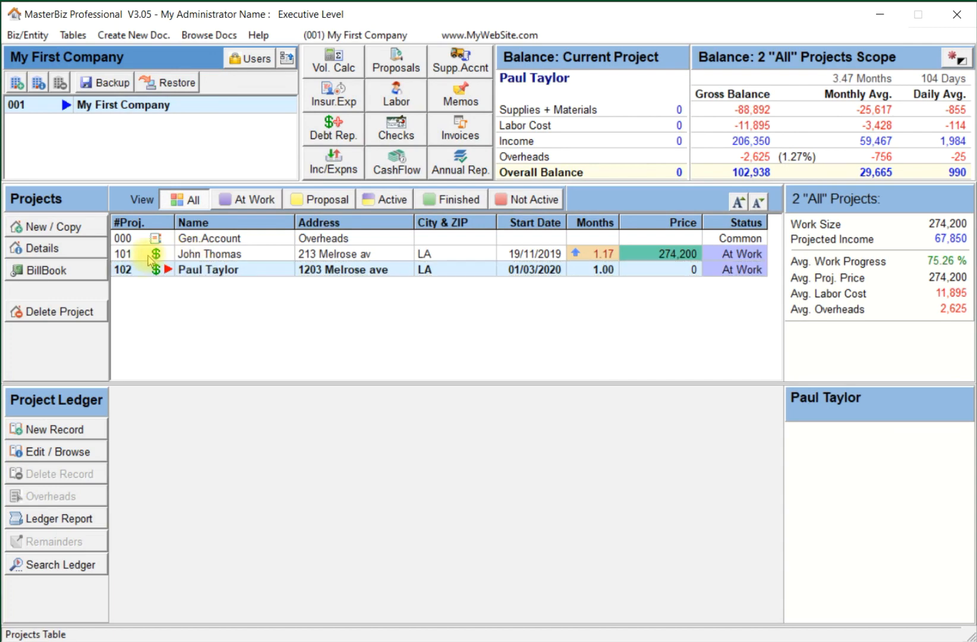
click(45, 274)
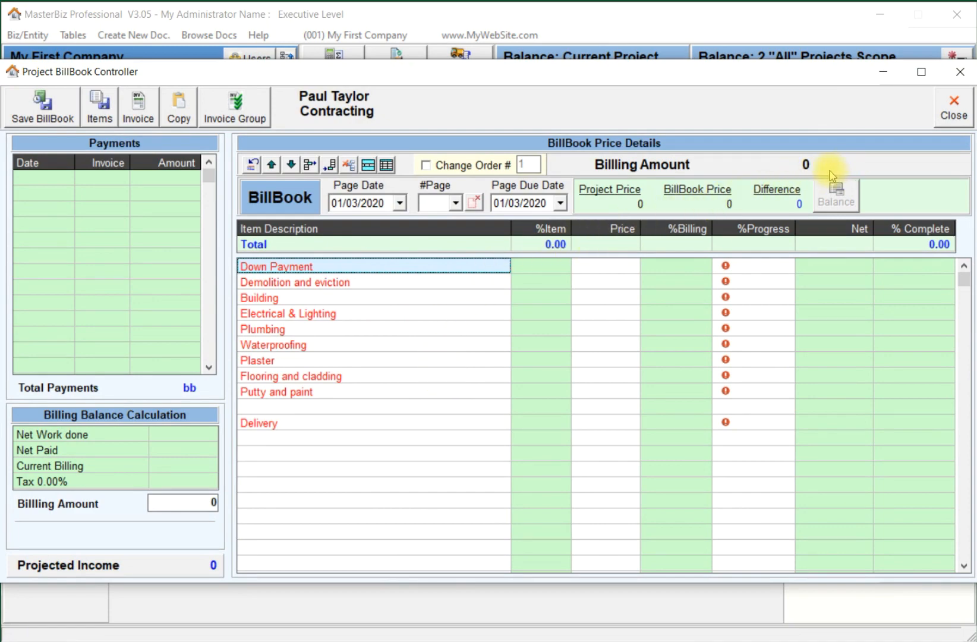
click(951, 107)
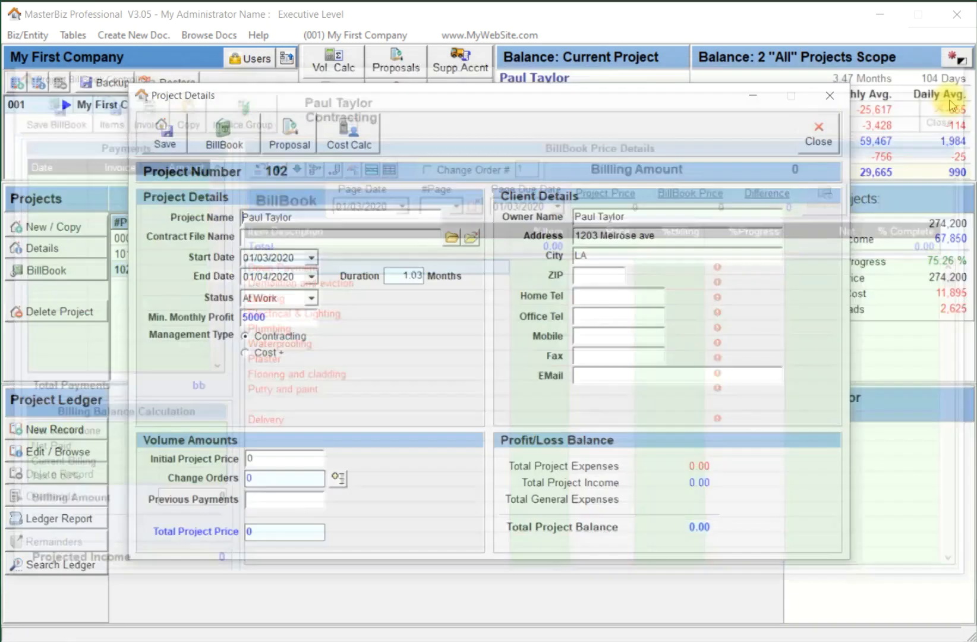
click(814, 134)
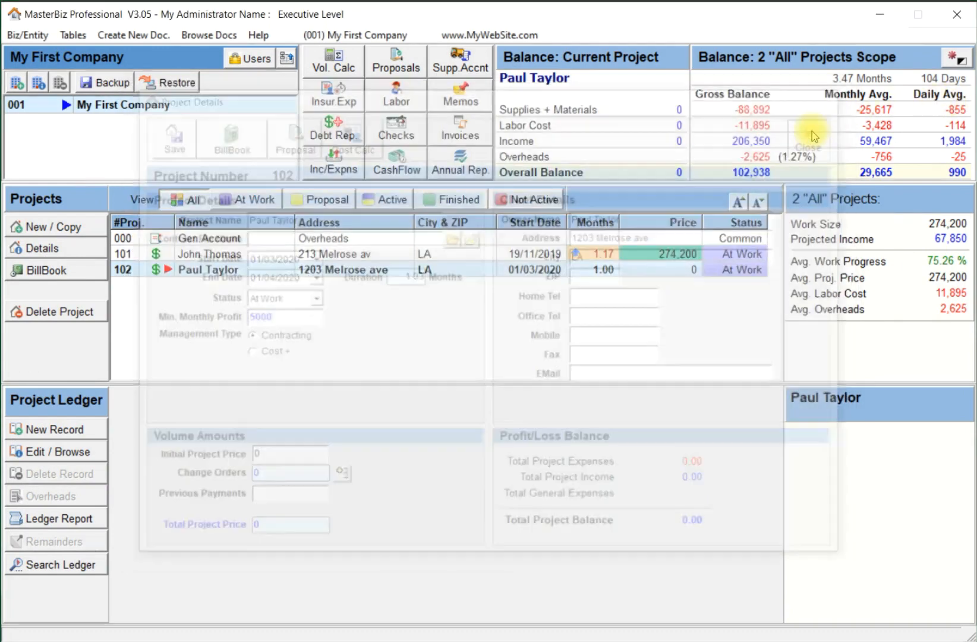
- Open the client's saved proposal dated 01/03/2020 in the price proposal editor
click(378, 69)
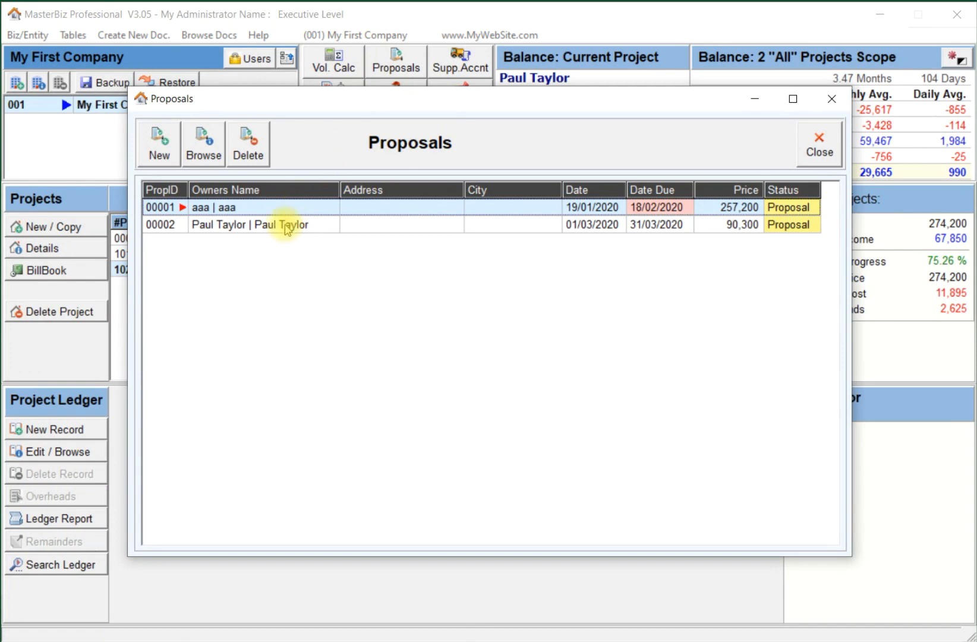
click(286, 225)
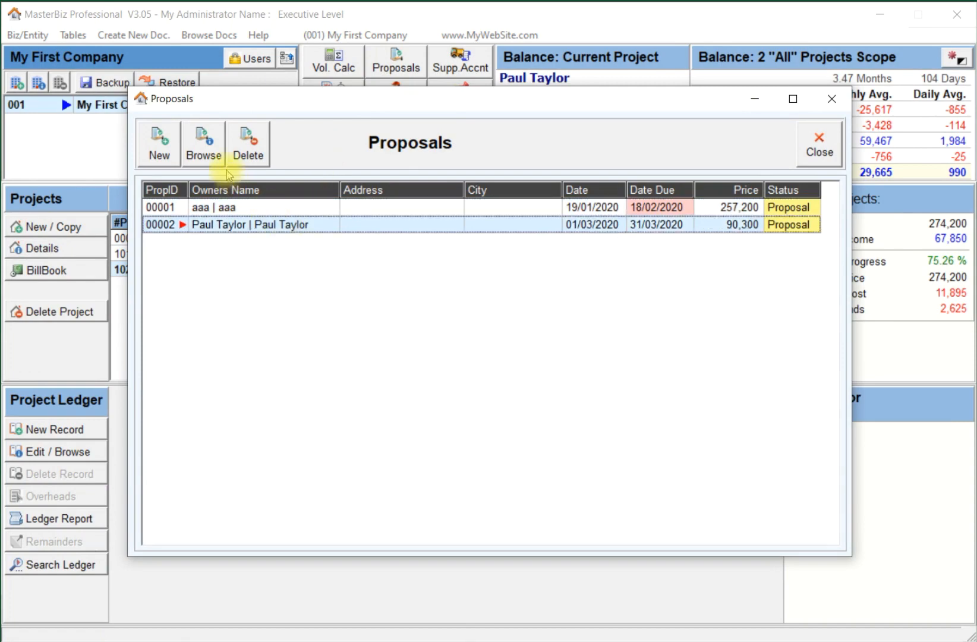
click(202, 151)
click(411, 198)
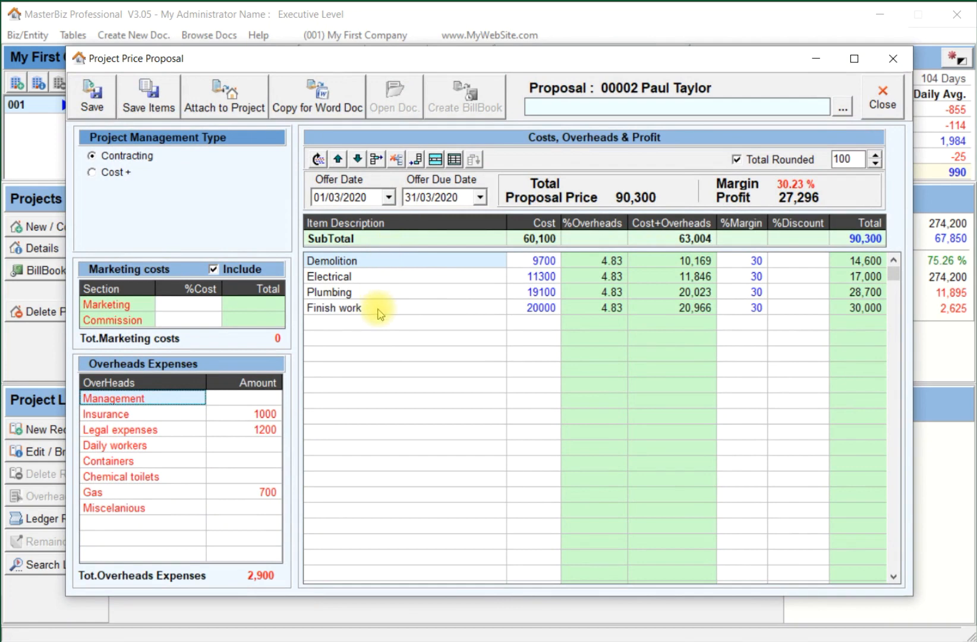
- Attach the proposal to the same client's new project and close the proposal windows
click(221, 107)
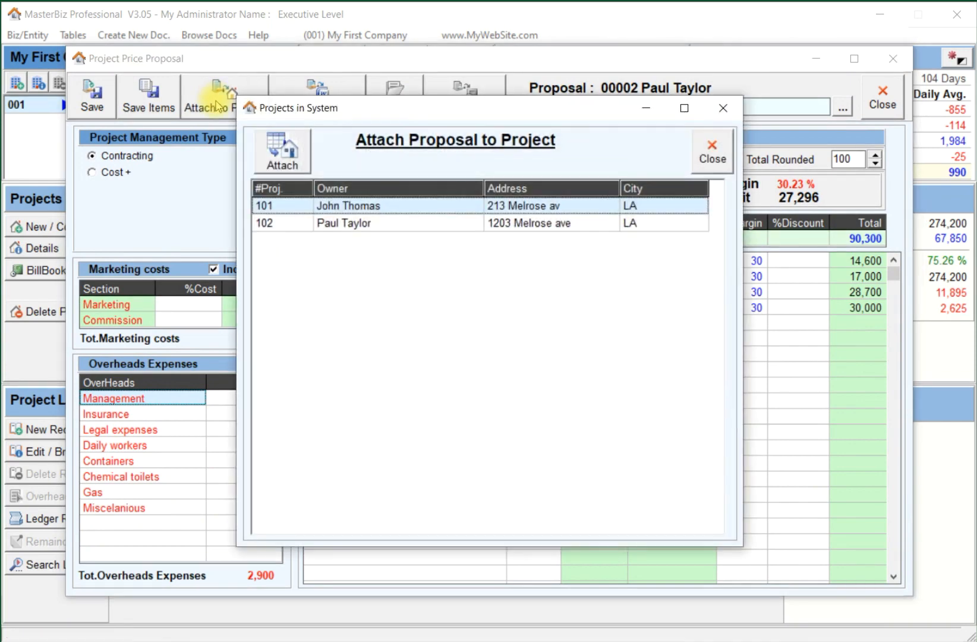
click(344, 223)
click(283, 156)
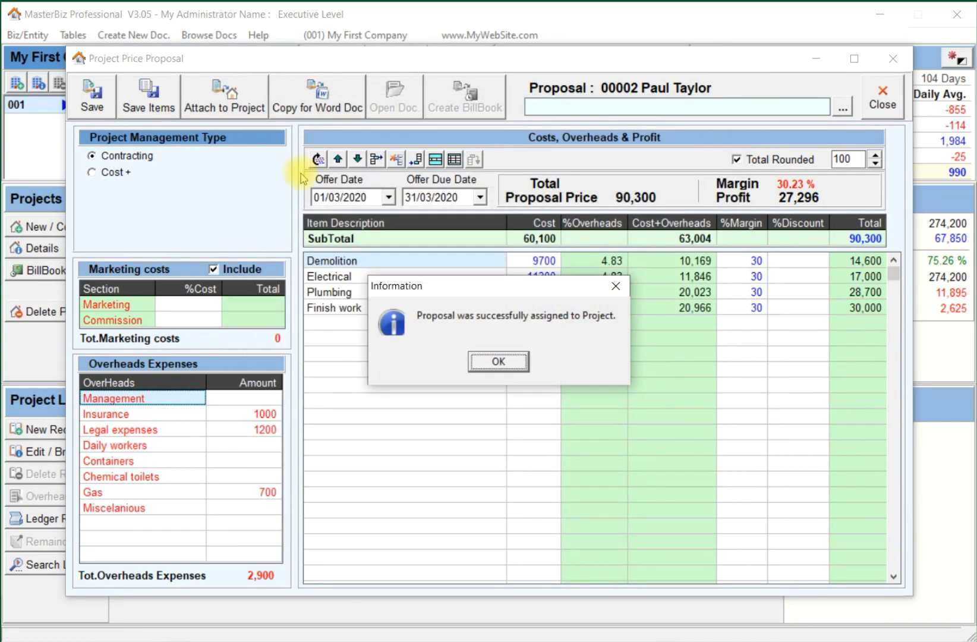
click(498, 361)
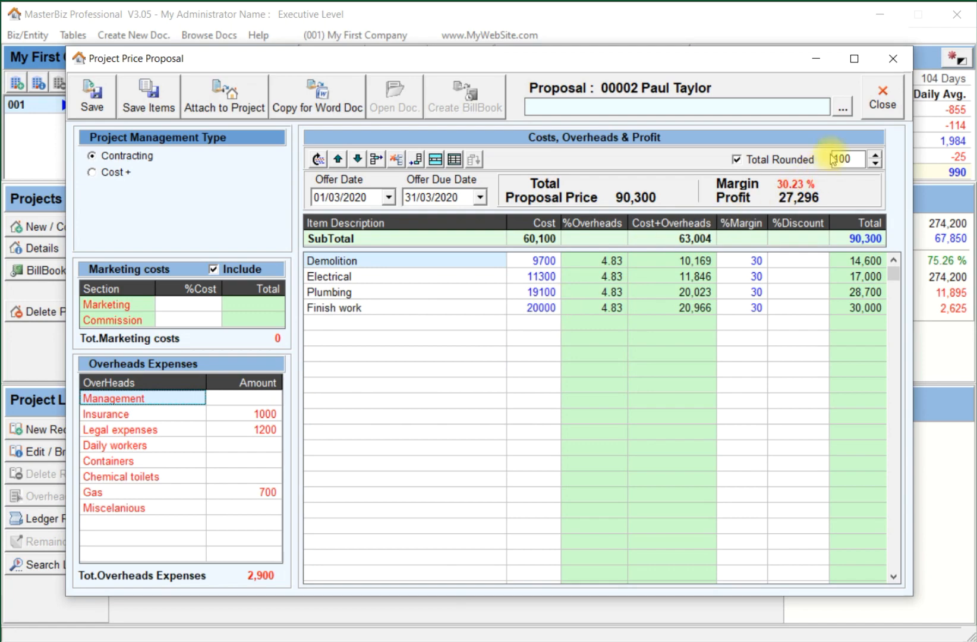
click(883, 101)
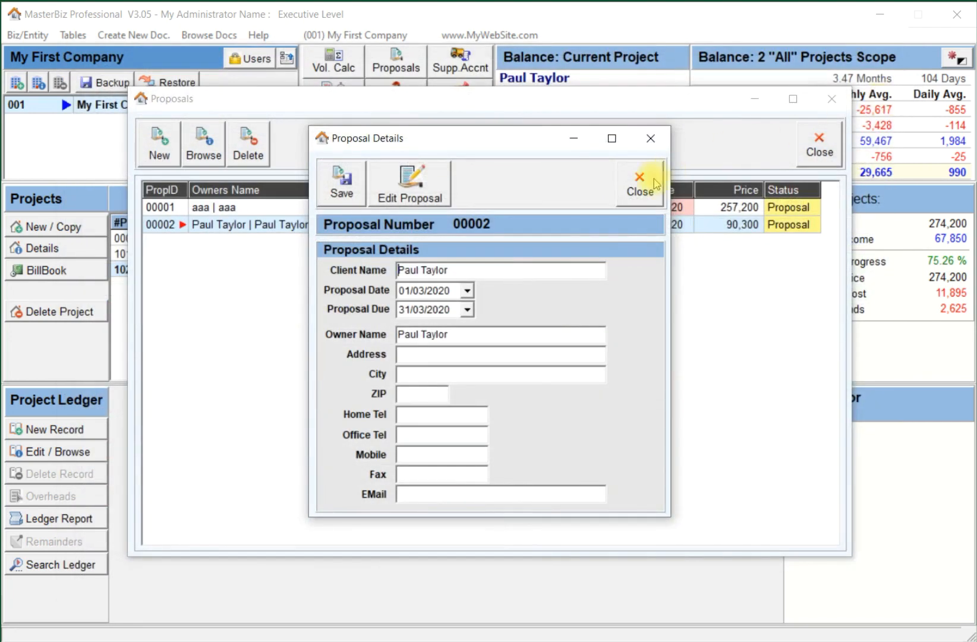
click(642, 184)
click(809, 150)
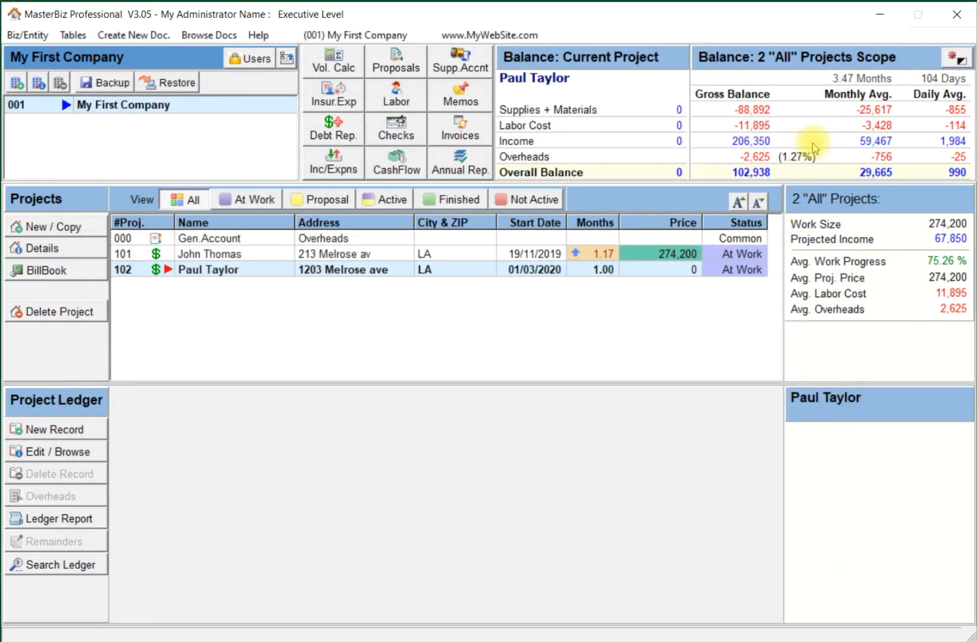
- Check the new project's BillBook again for the attached proposal's items, and return to the projects overview
click(227, 271)
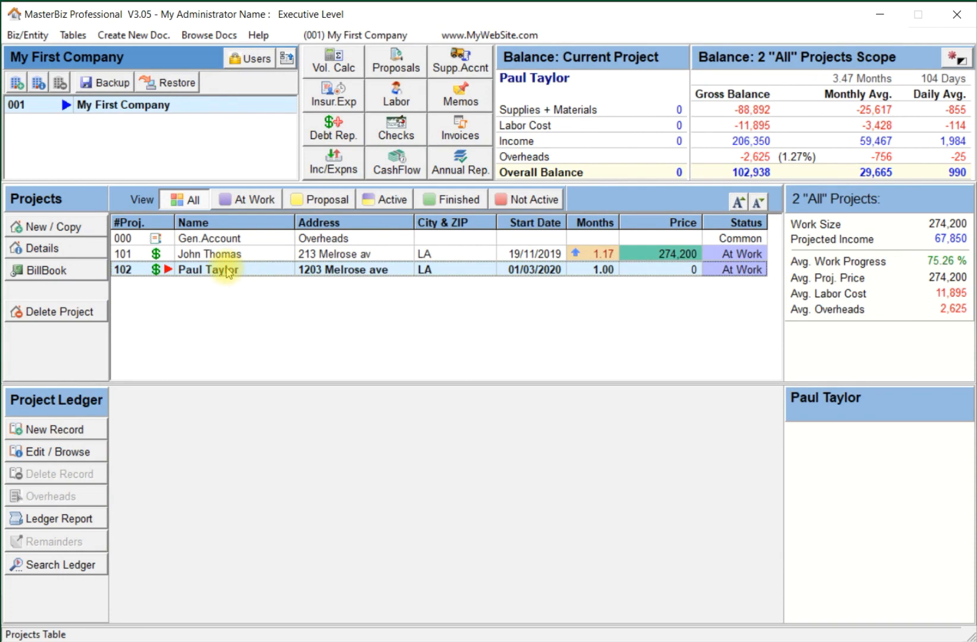
click(59, 270)
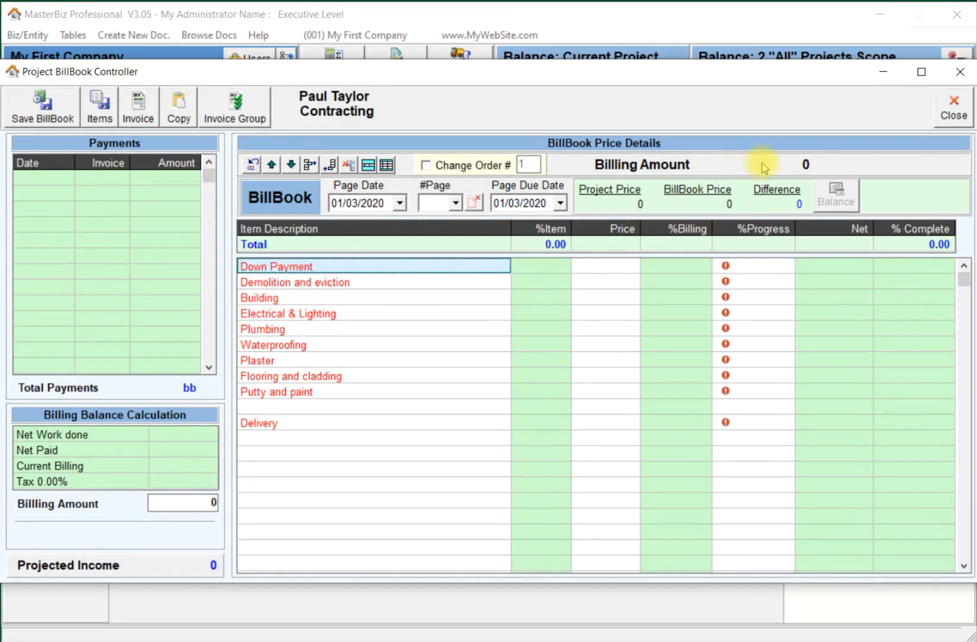
click(953, 107)
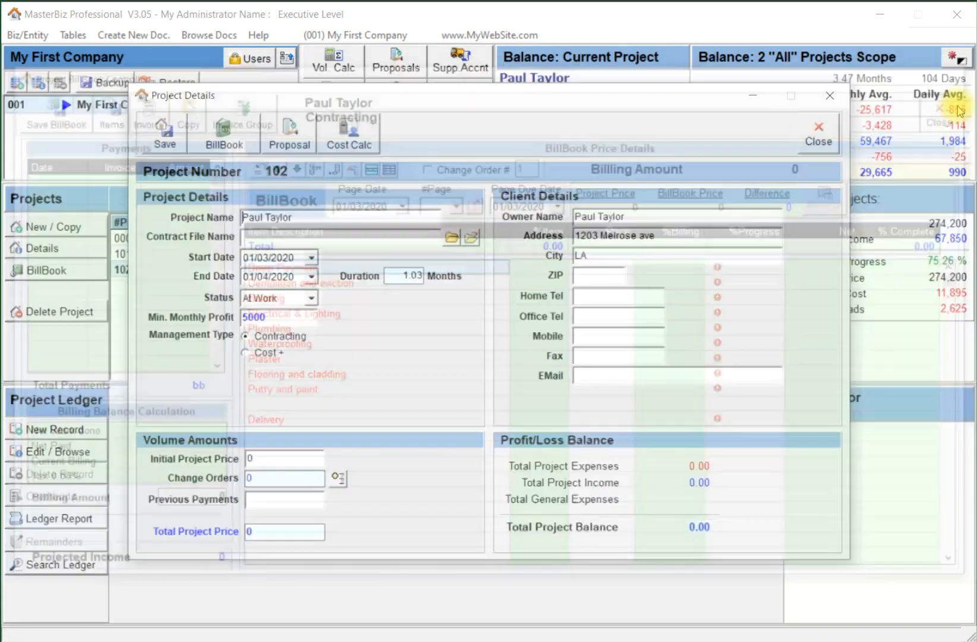
click(818, 132)
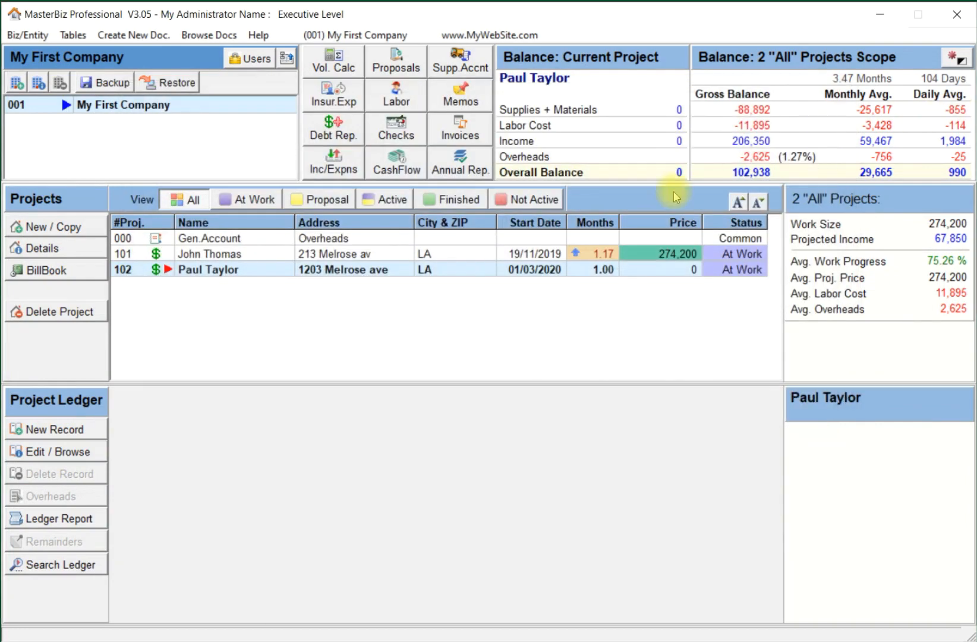
- Create the new project's BillBook from the proposal attached in its project details
click(51, 252)
click(284, 140)
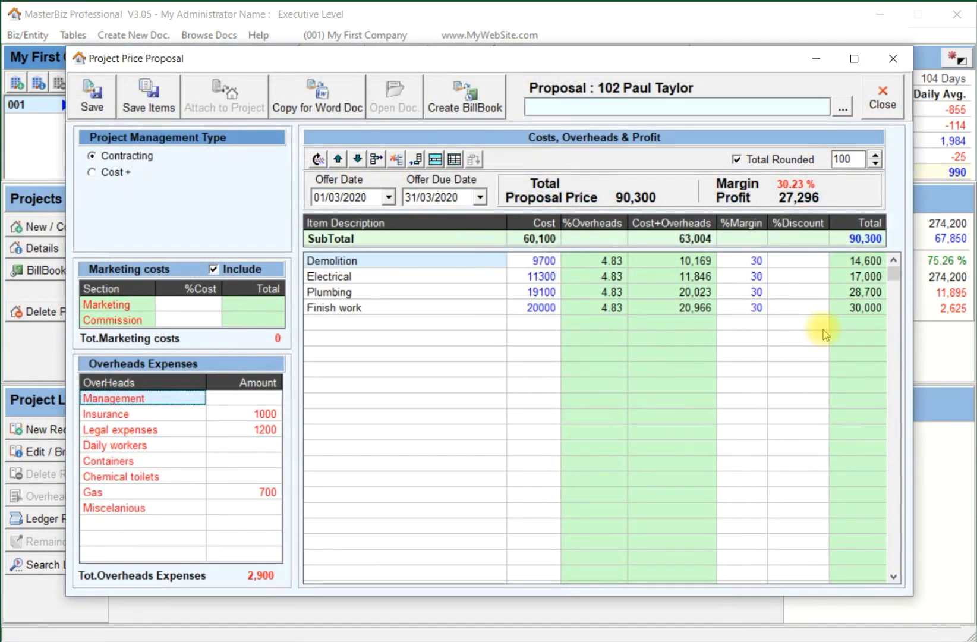
click(466, 109)
click(487, 360)
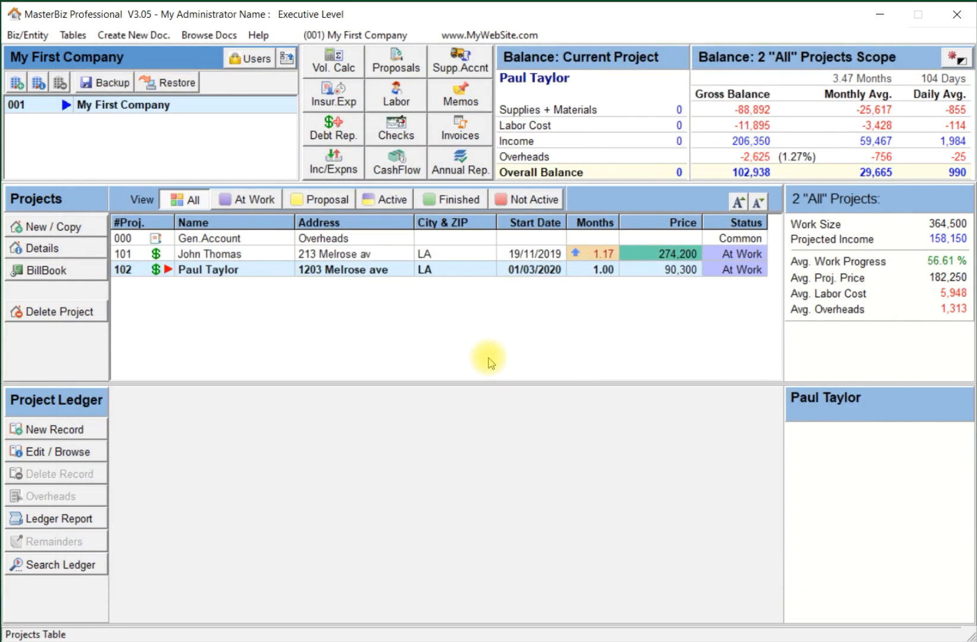
- In the new project's BillBook, insert a Down Payment item above Demolition with a price of 1,000
click(40, 270)
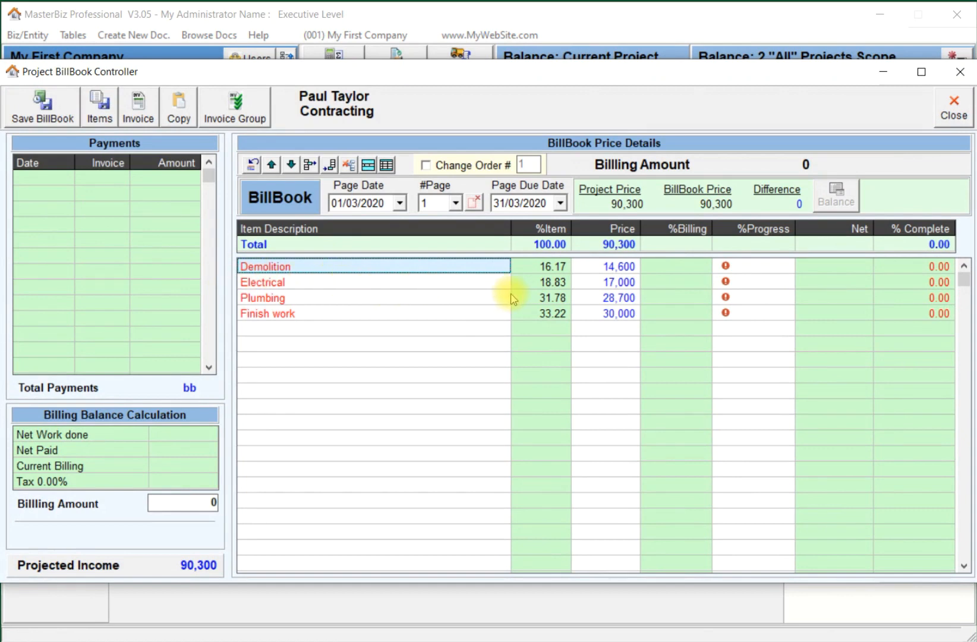
click(309, 165)
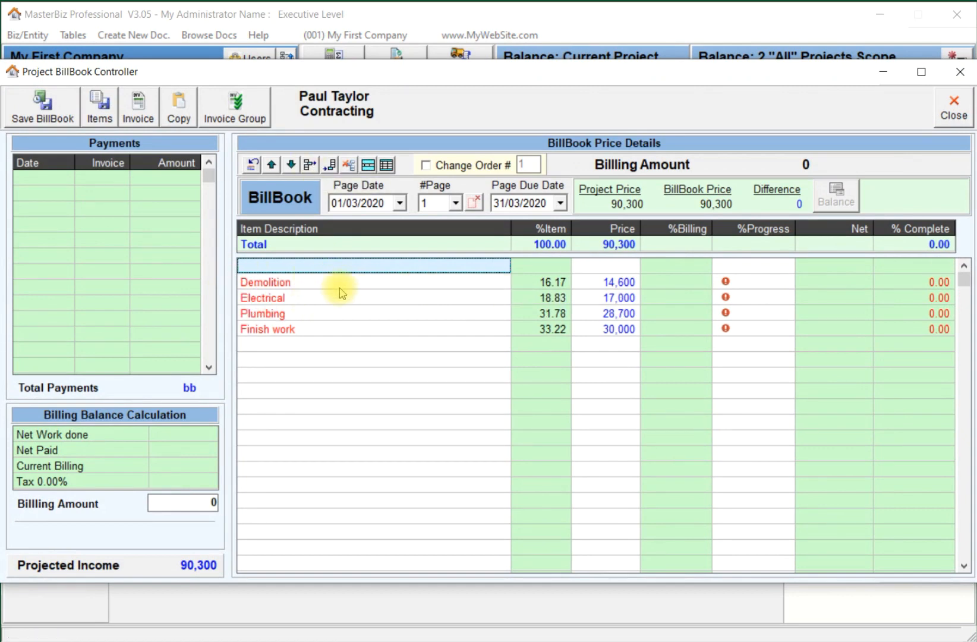
text(Down)
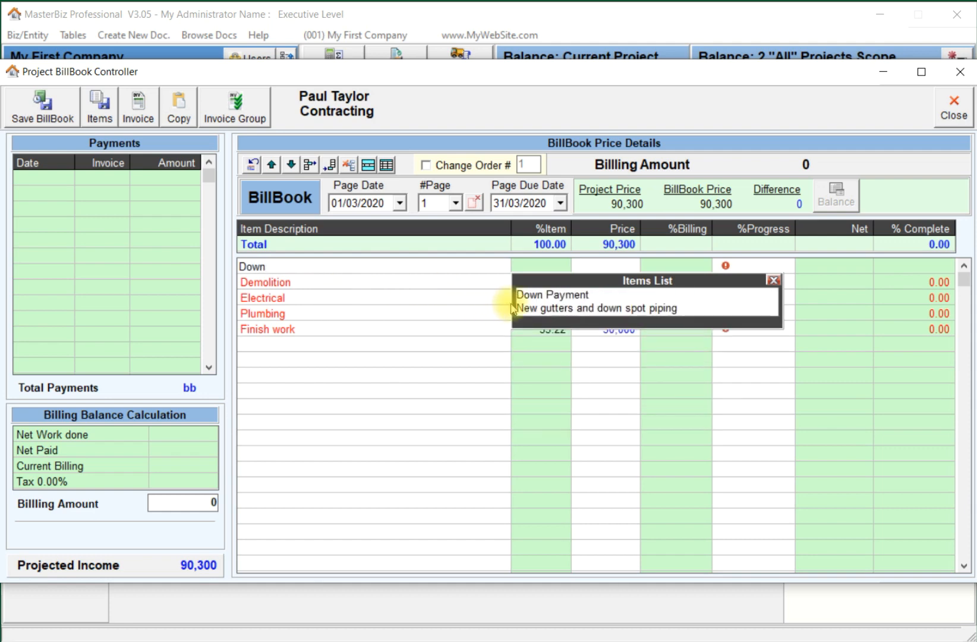
double_click(538, 294)
click(607, 266)
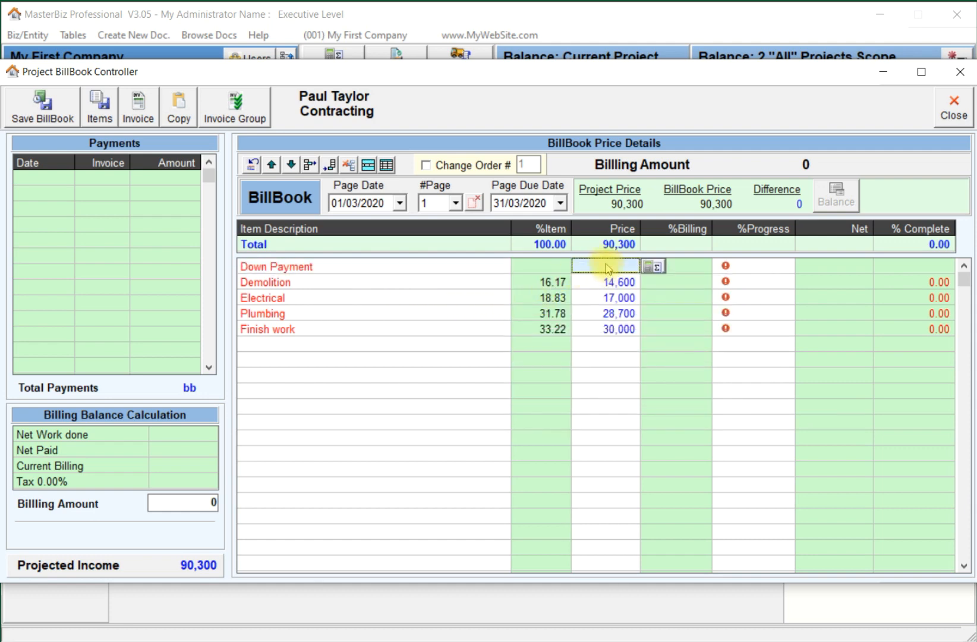
text(1000)
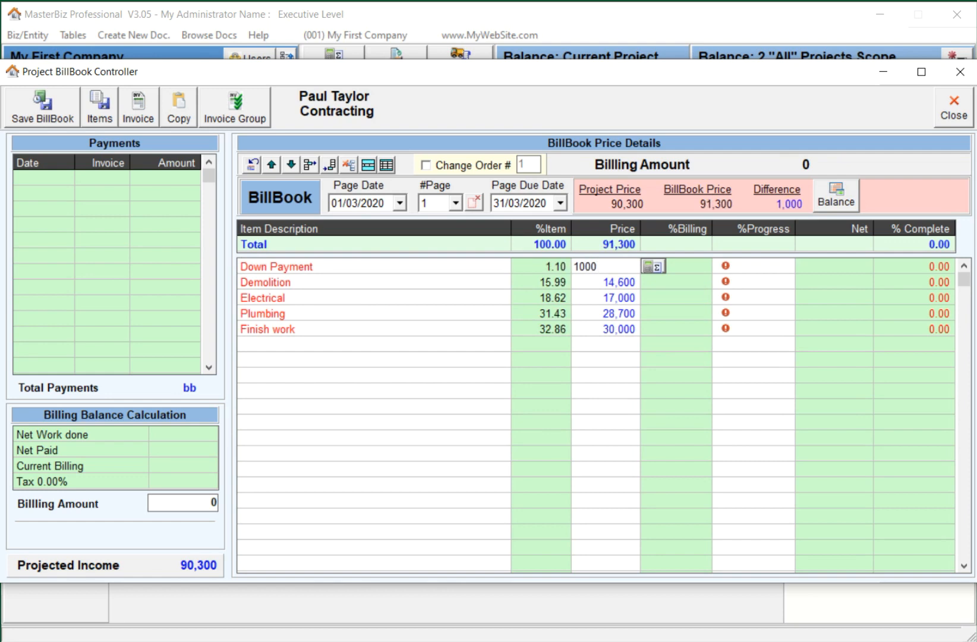
key(Return)
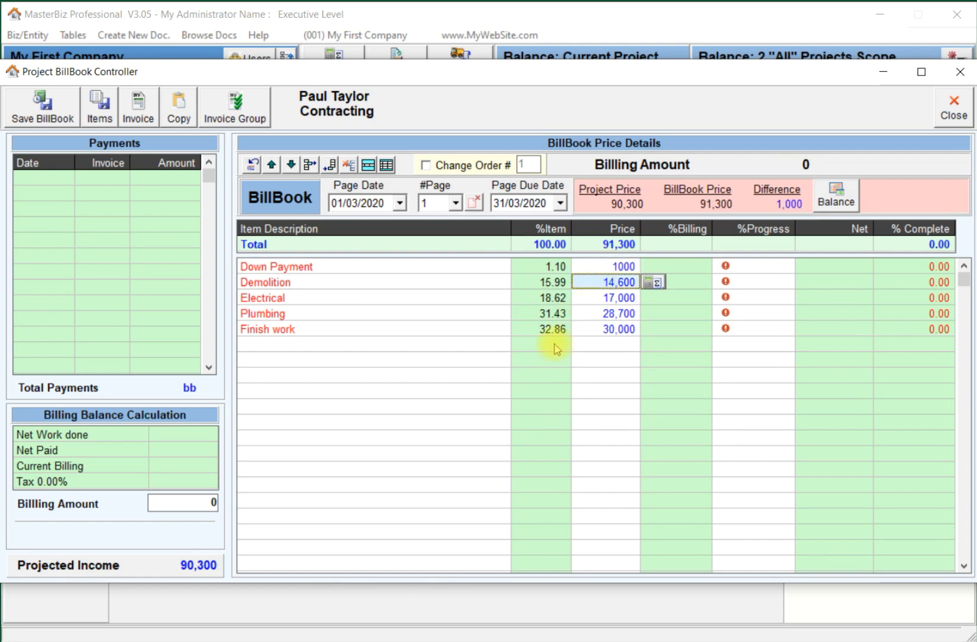
- Set the Demolition item's price to 13,600
text(13600)
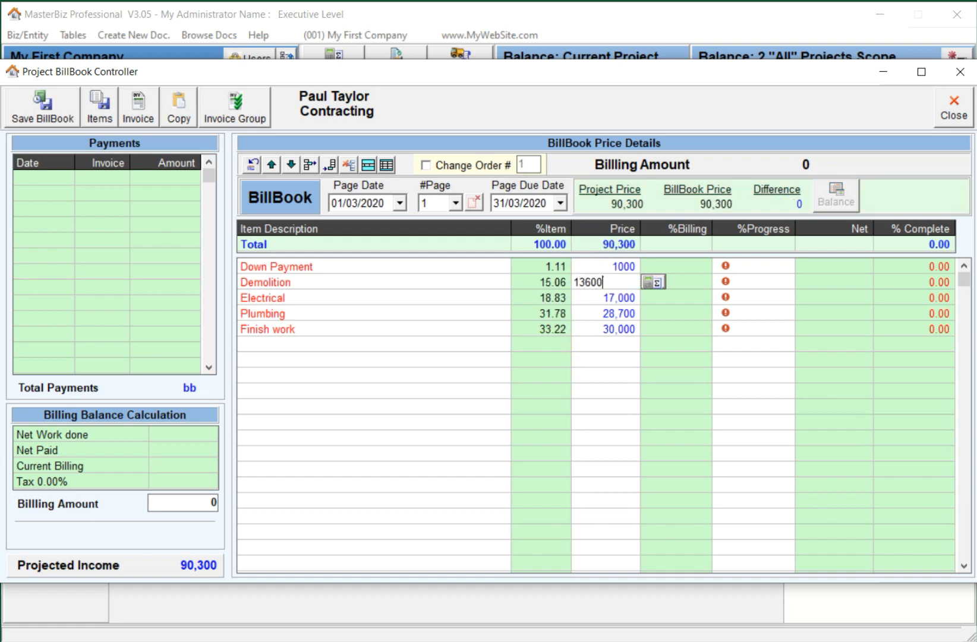
key(Return)
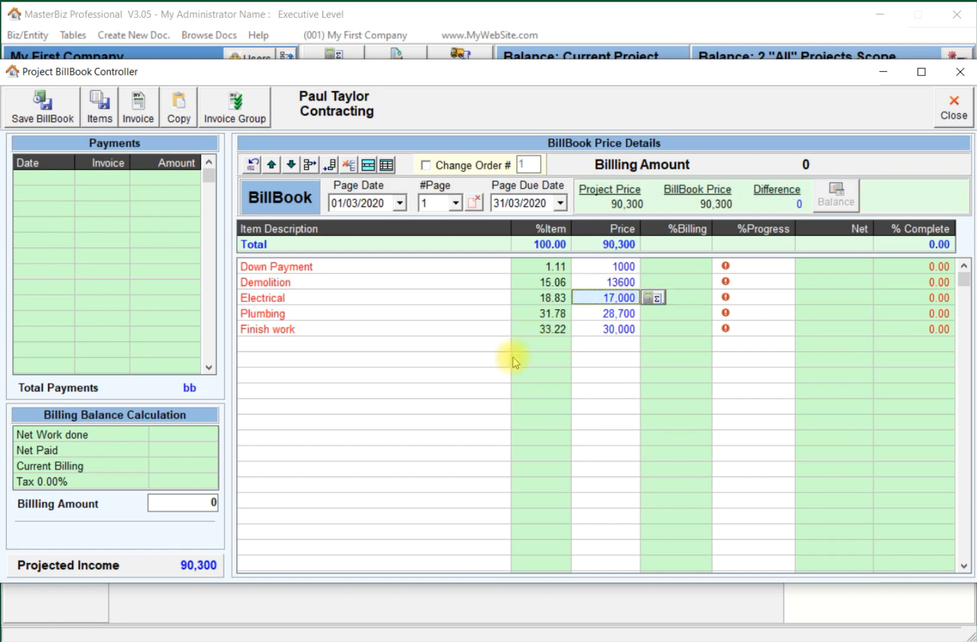
click(387, 345)
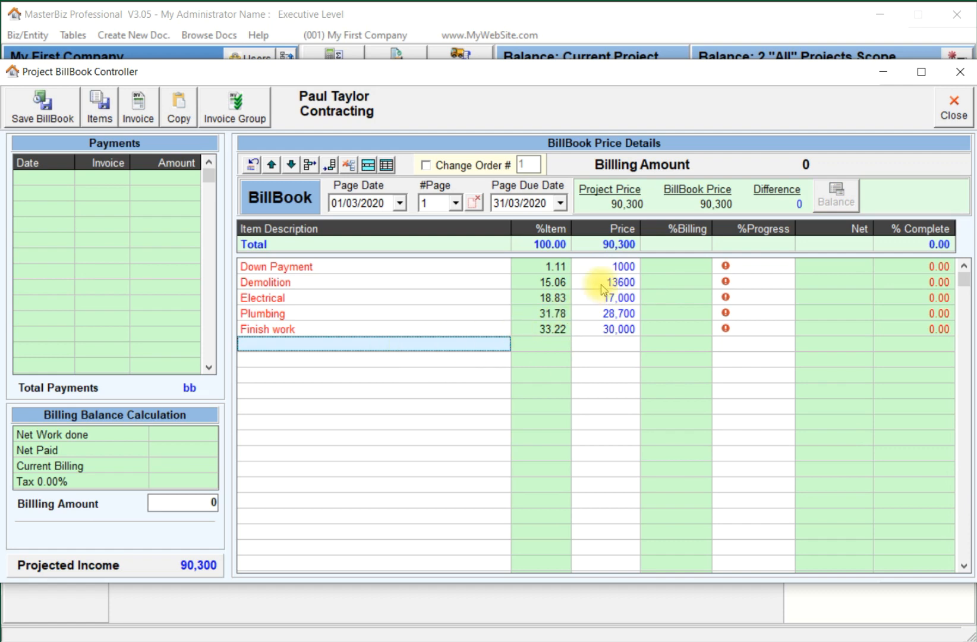
- Set the Down Payment item's progress to 100%
click(767, 266)
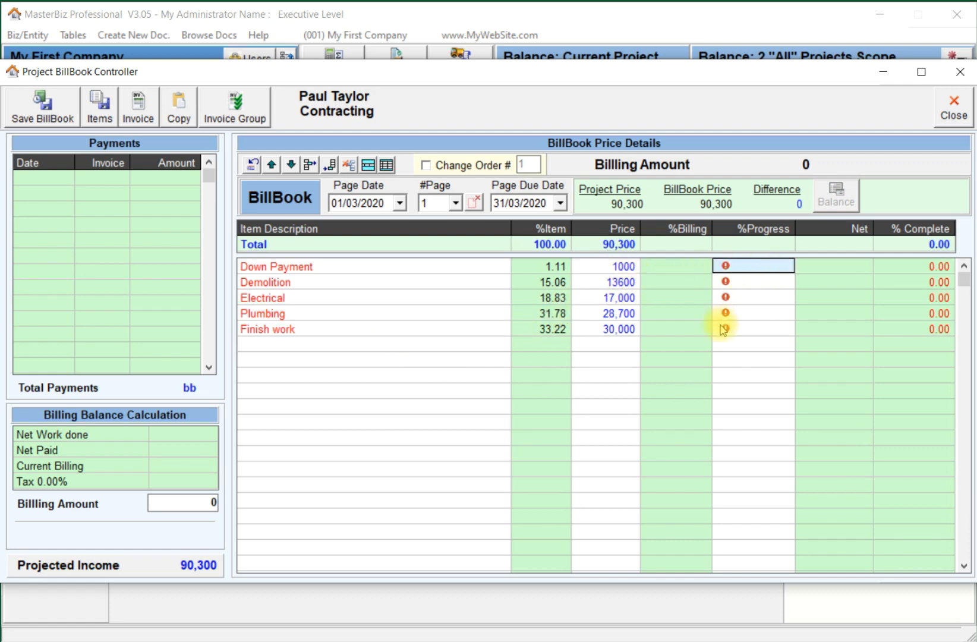
text(100)
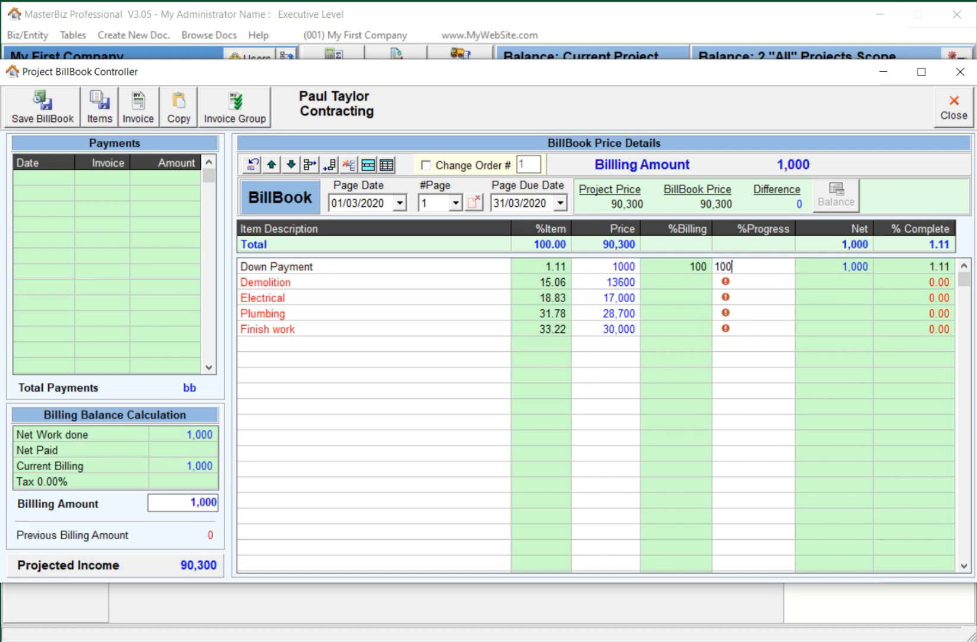
key(Return)
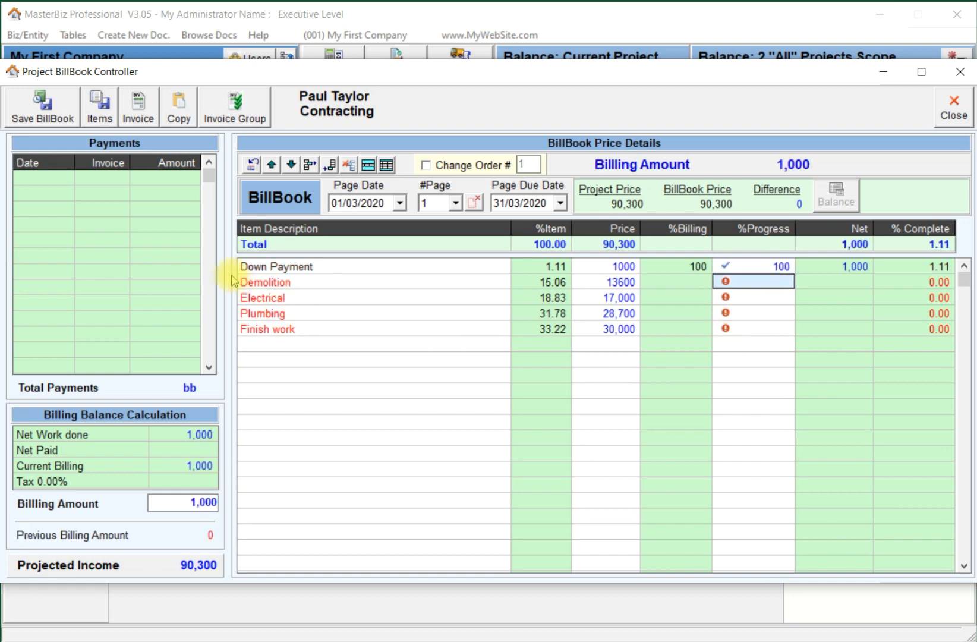
- Create the down payment invoice dated 01/03/2020, close its PDF preview and return to the projects overview
click(146, 121)
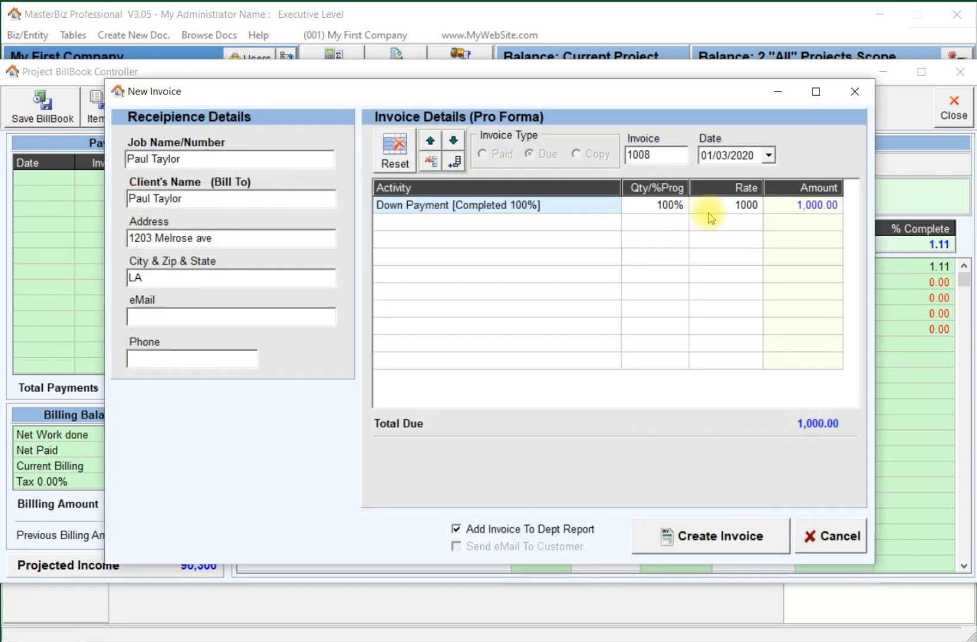
click(710, 536)
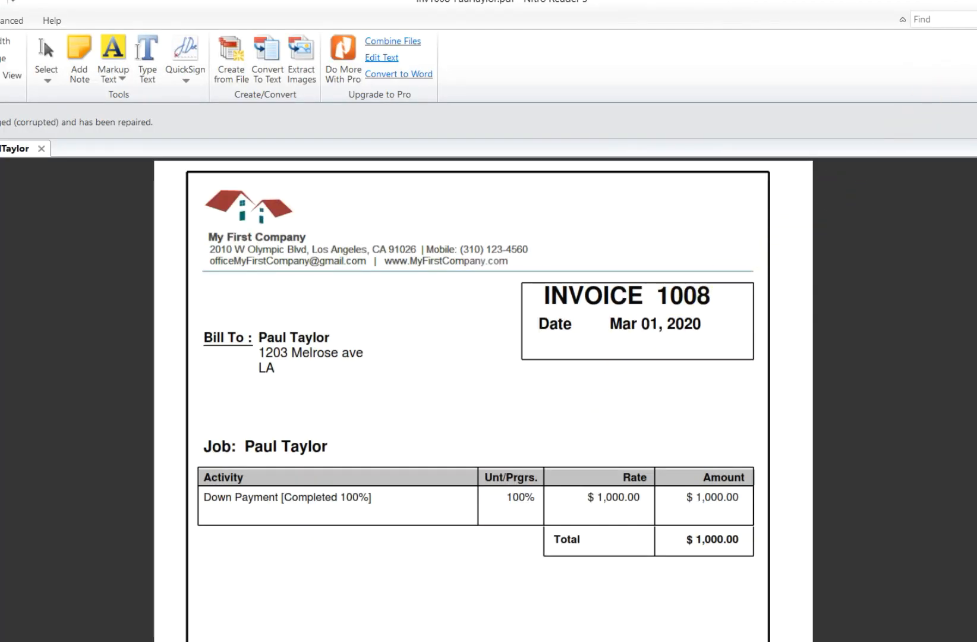
key(alt+F4)
click(506, 364)
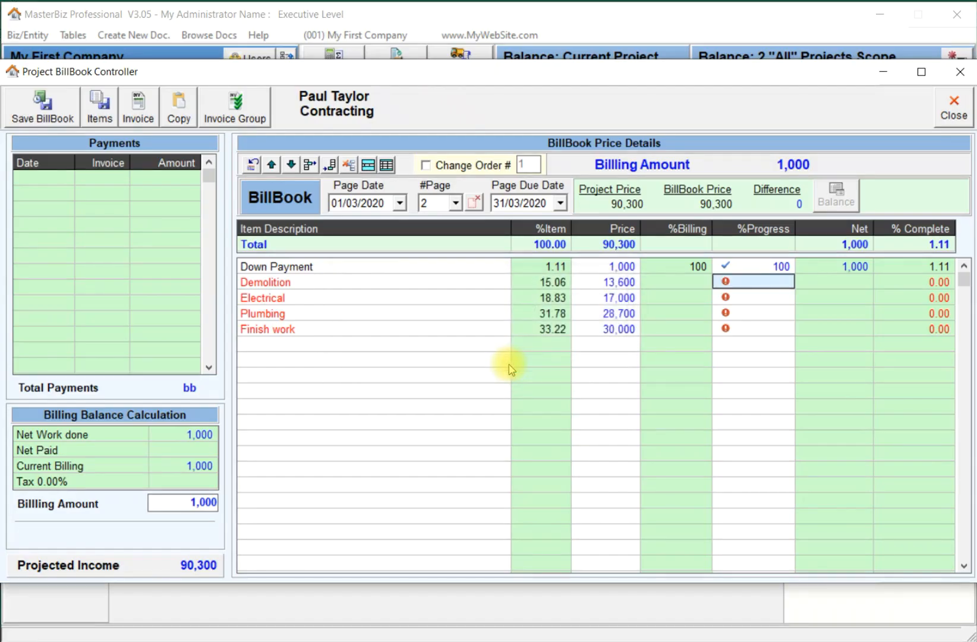
click(956, 107)
click(818, 125)
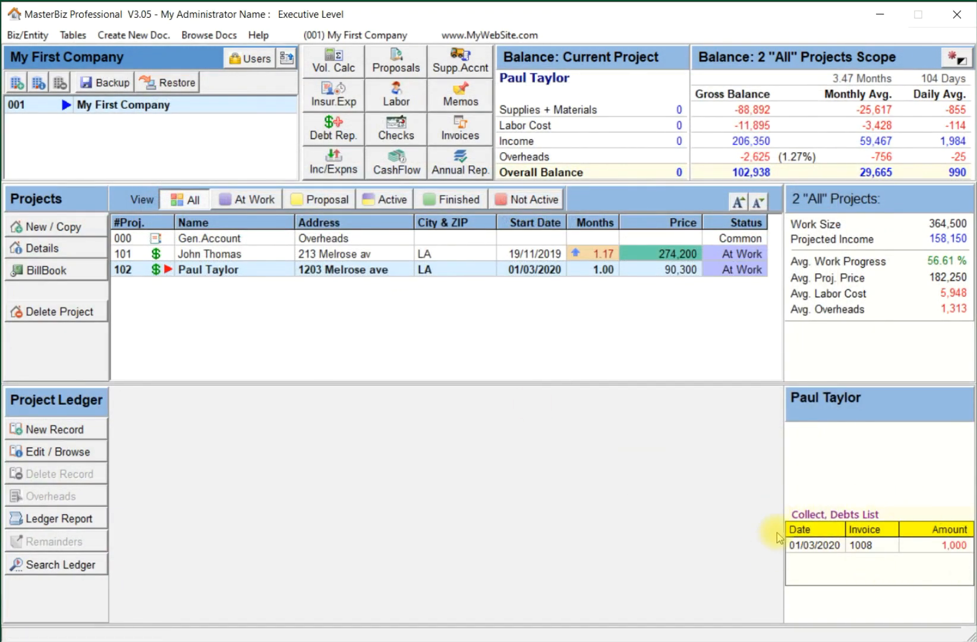
- Record the client's 1,000 payment of invoice 1008 as project income, paid by check number 6598
click(56, 431)
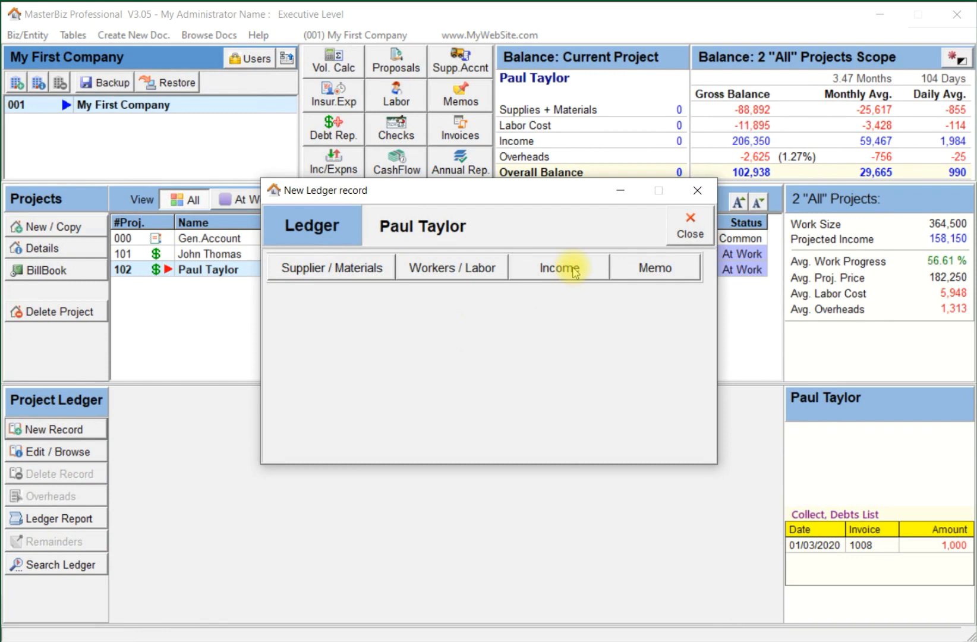
click(564, 274)
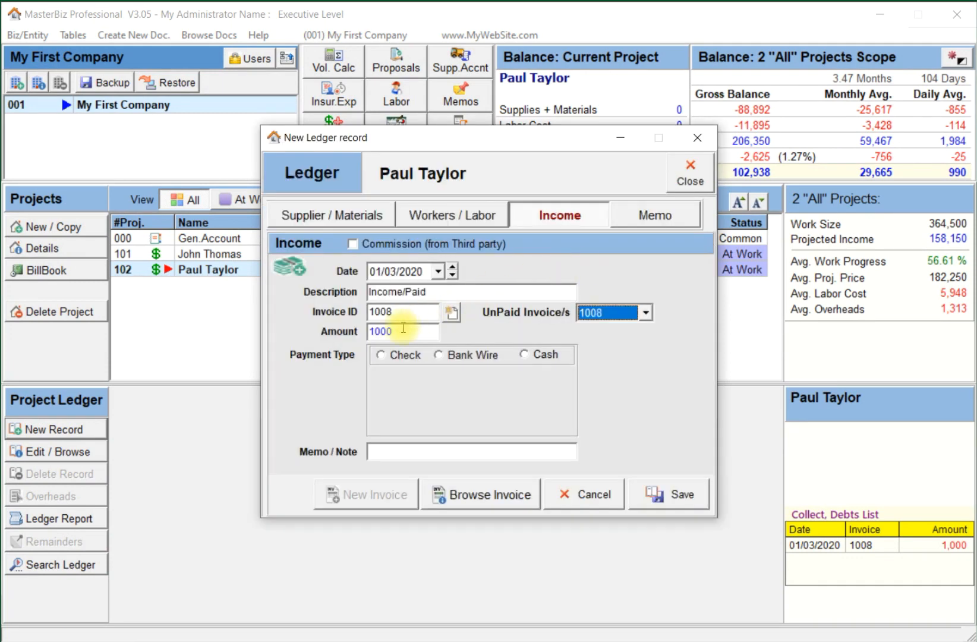
click(401, 355)
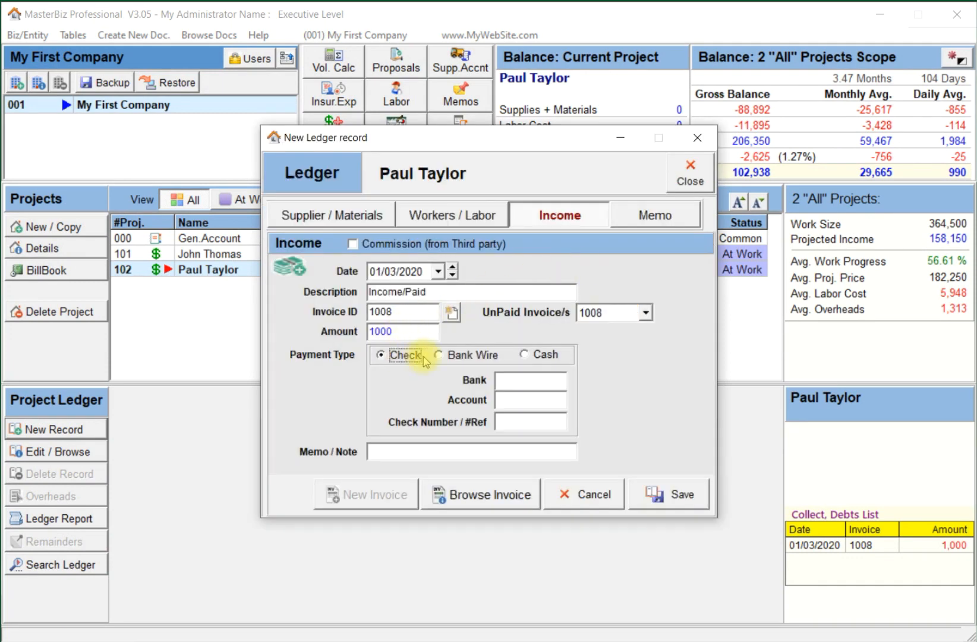
click(517, 421)
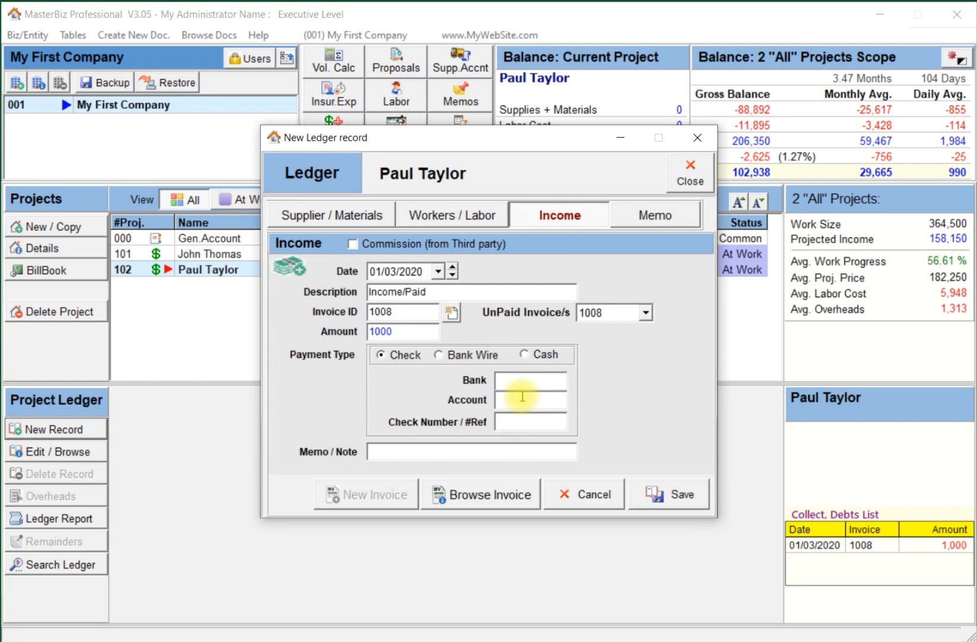
text(6598)
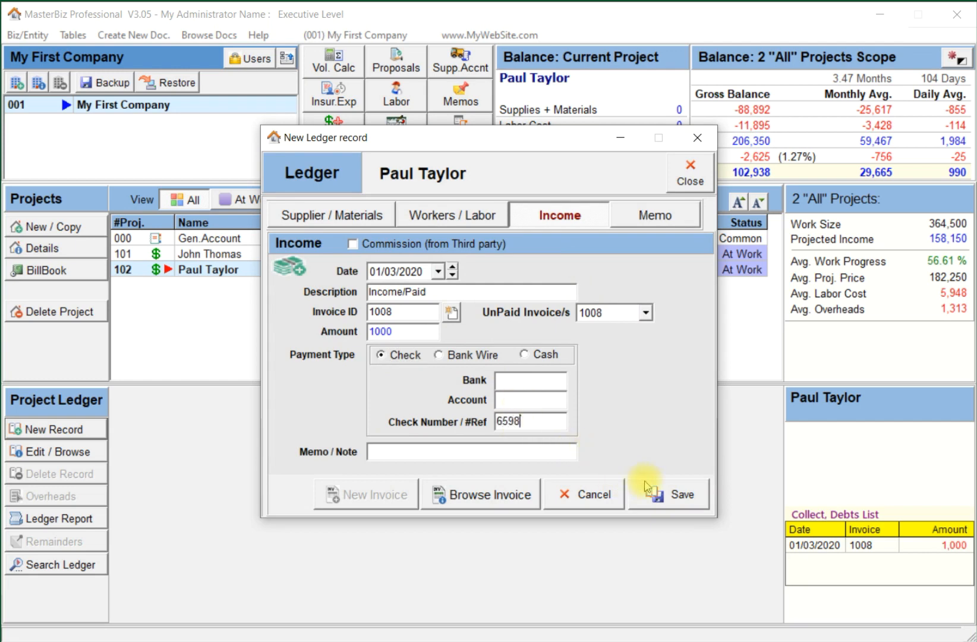
click(671, 496)
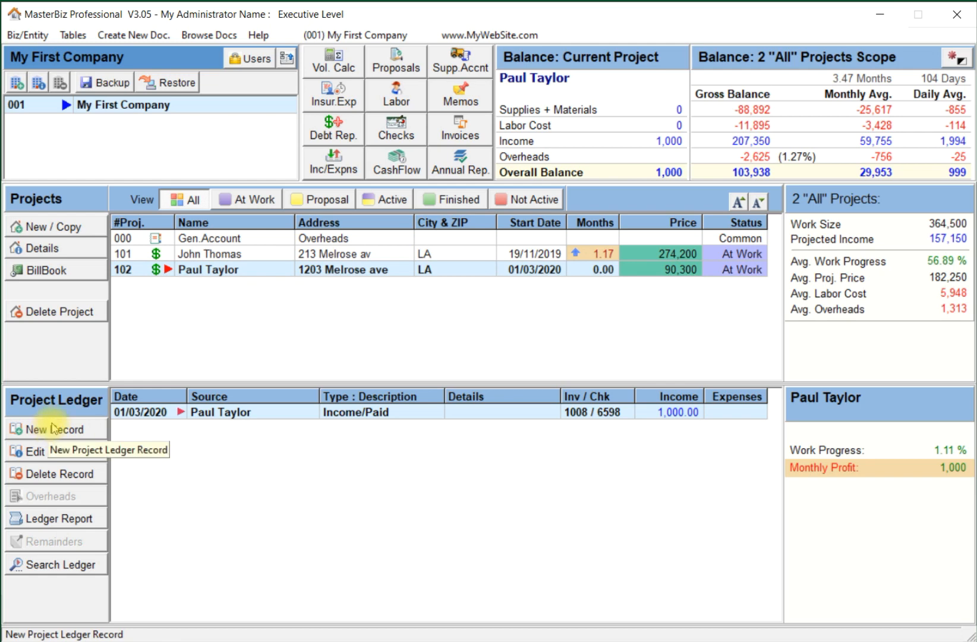
- Record a paid supplier expense of 3,500 to subcontractor Electric Works with check number 1224 in the project ledger
click(74, 434)
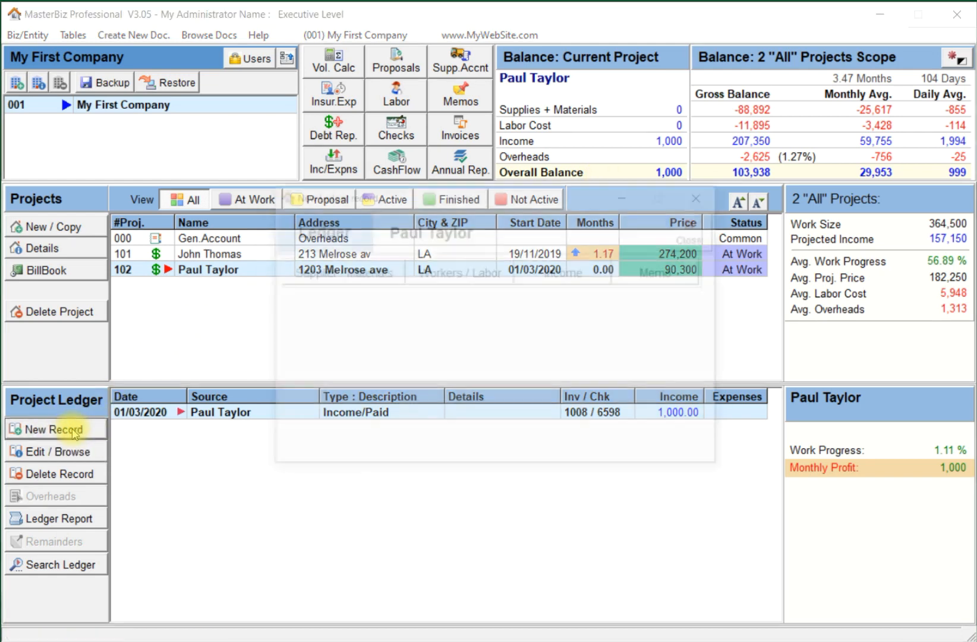
click(312, 267)
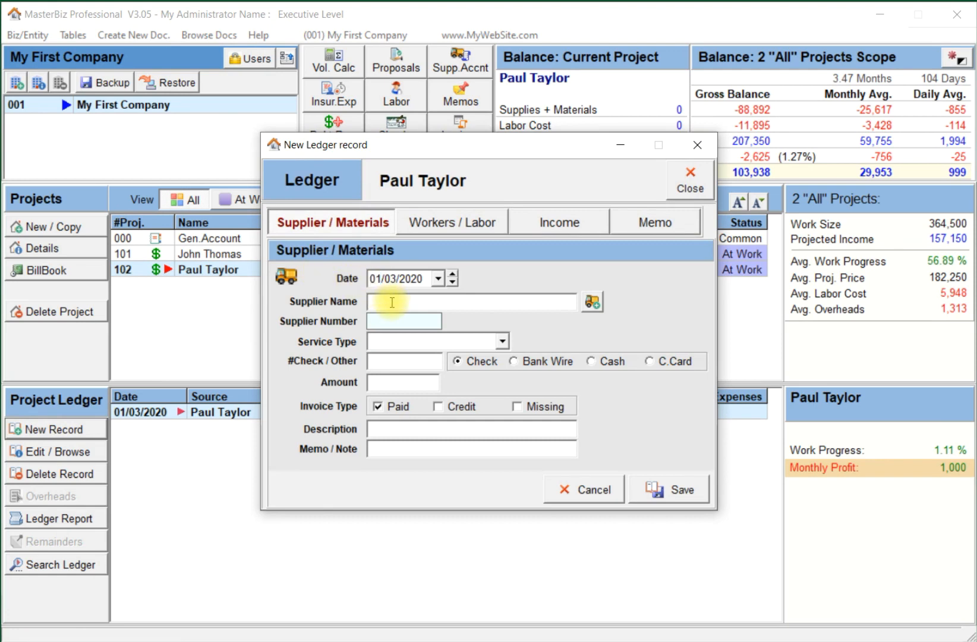
text(e)
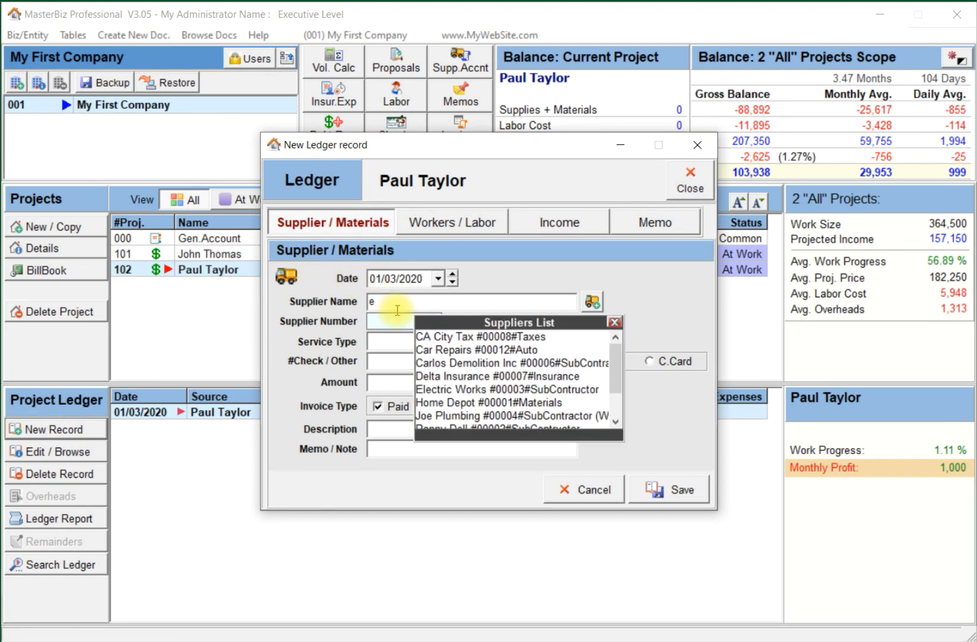
text(l)
click(470, 353)
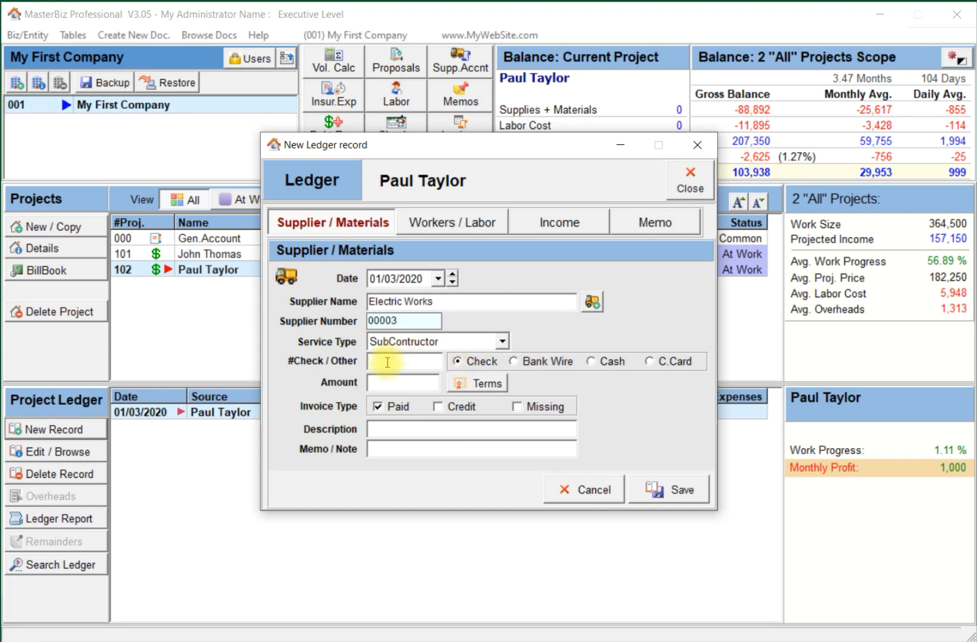
text(1)
text(3500)
click(654, 492)
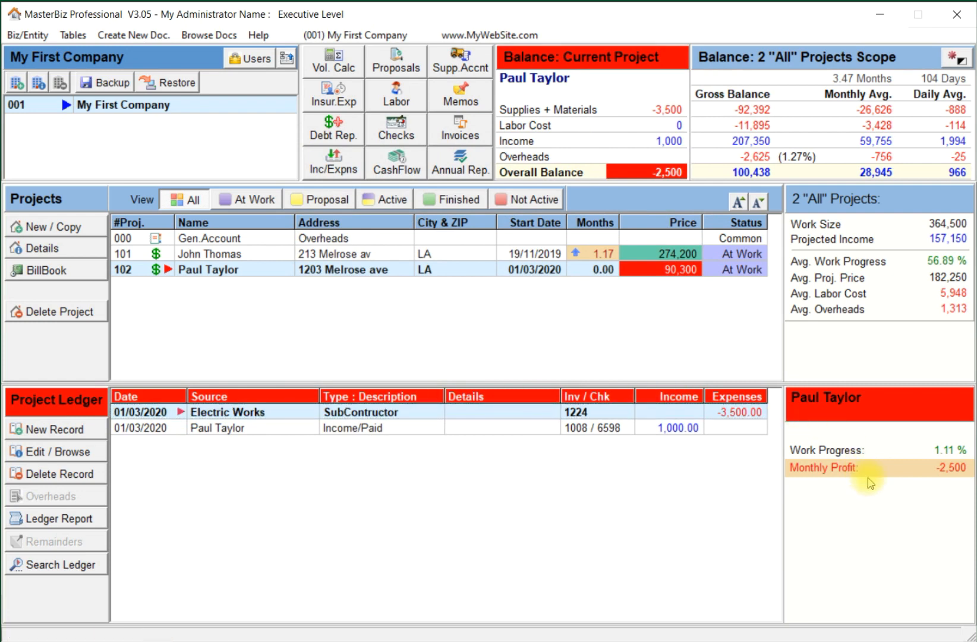
click(183, 0)
- Select project 101 and open its BillBook on a new billing page
click(257, 274)
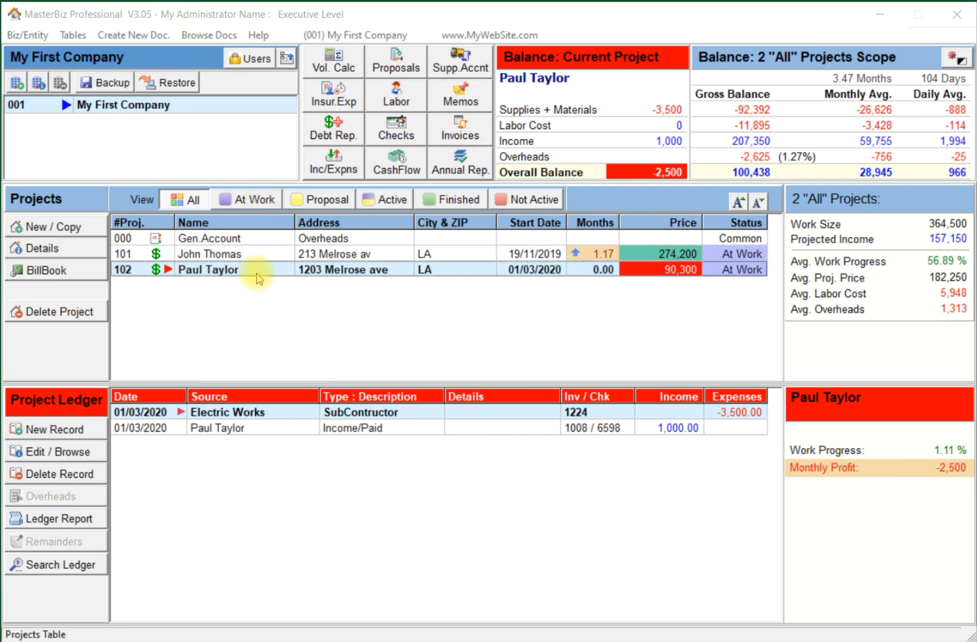
click(241, 255)
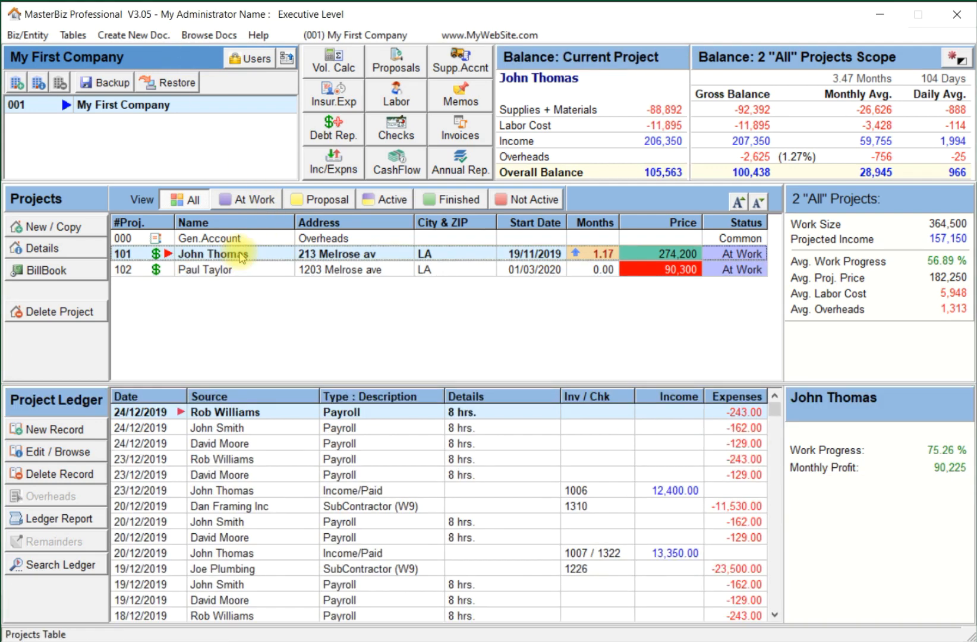
click(47, 272)
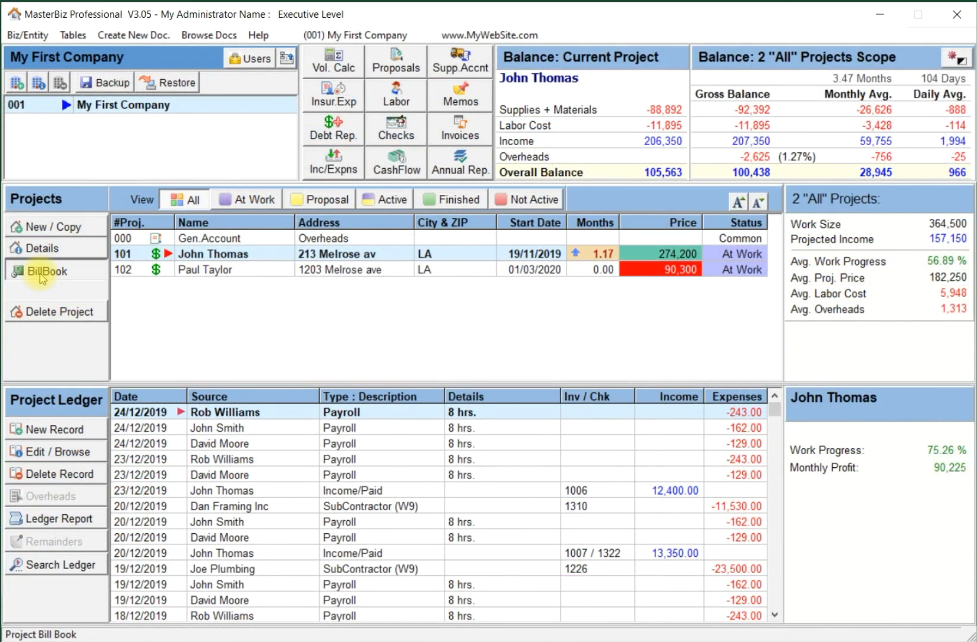
click(40, 272)
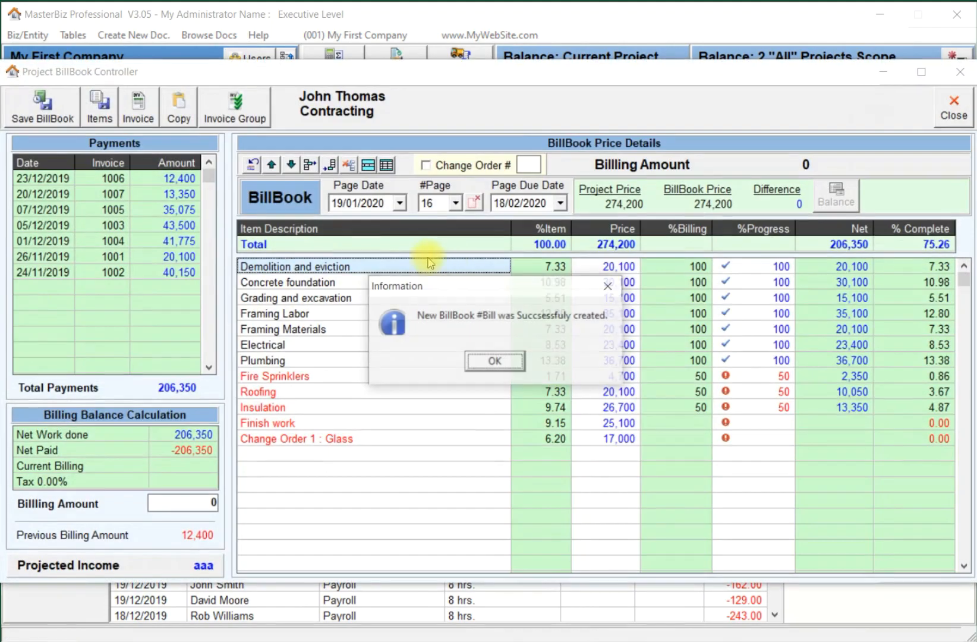
click(500, 359)
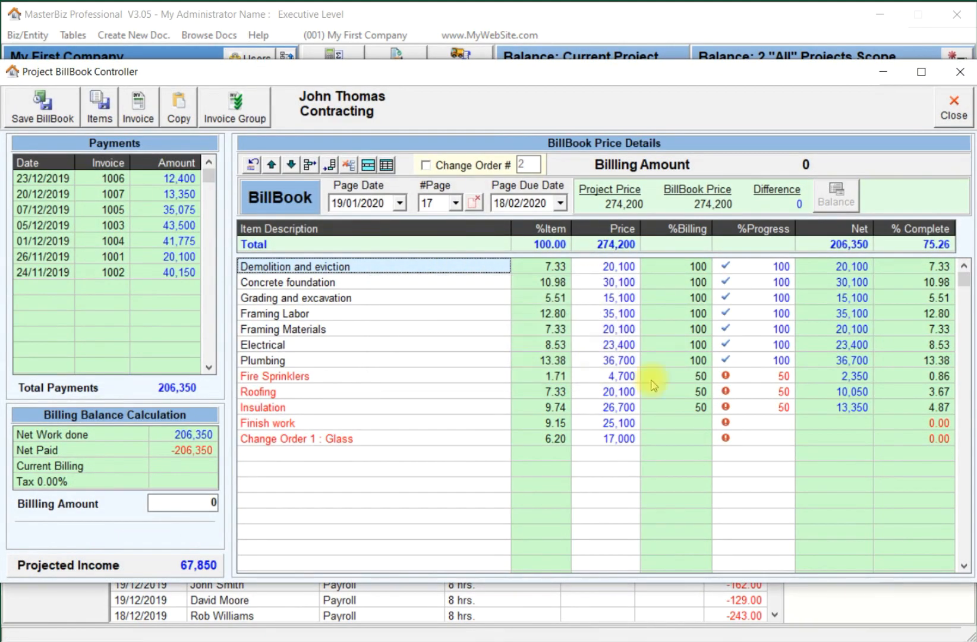
- Set the progress of Fire Sprinklers, Roofing, Insulation, Finish work and Change Order 1 : Glass to 100%
click(739, 378)
text(100)
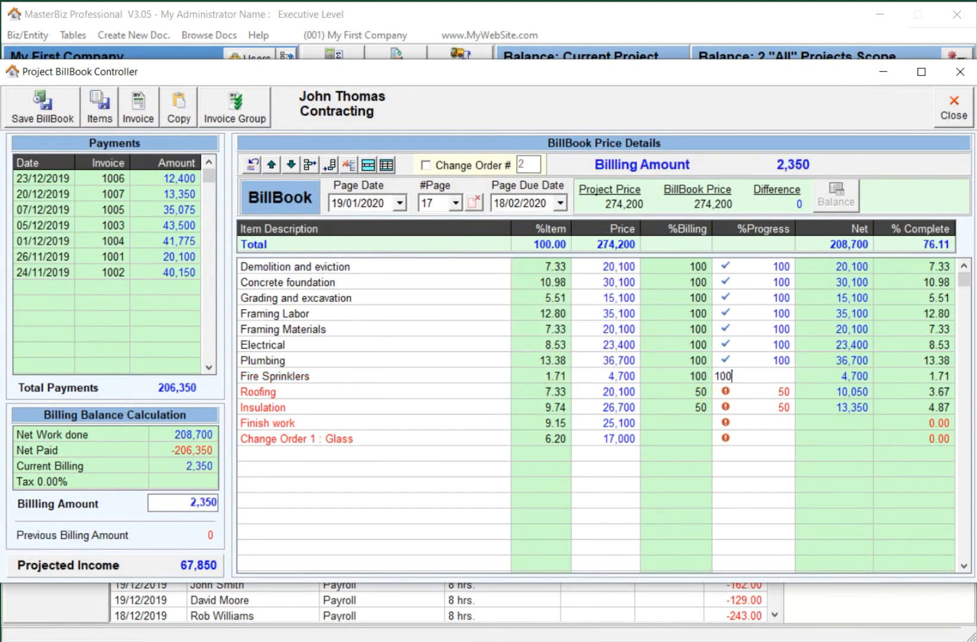
key(Return)
text(100)
key(Return)
text(100)
key(Return)
text(100)
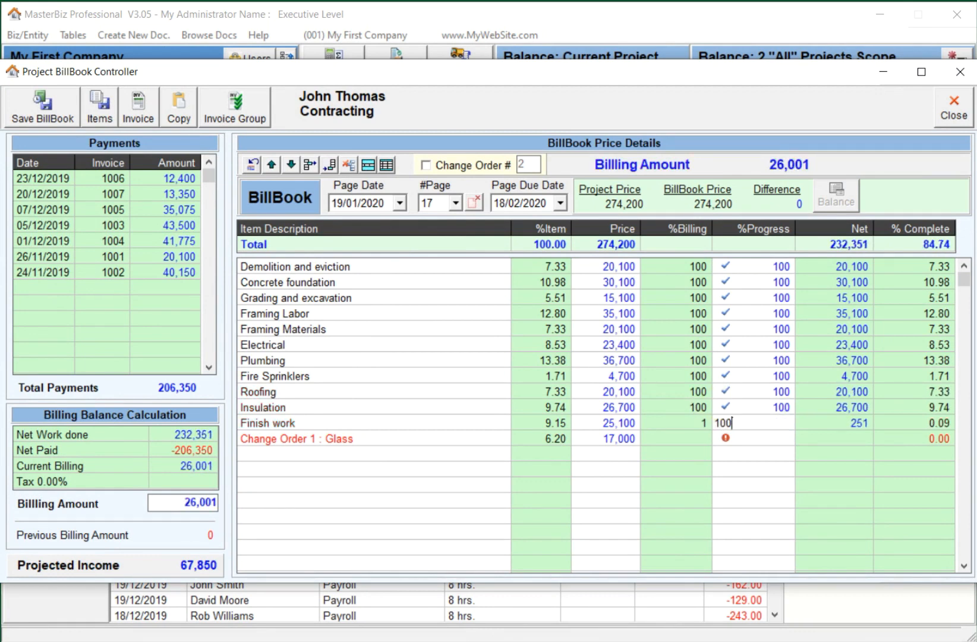
key(Return)
text(100)
click(719, 406)
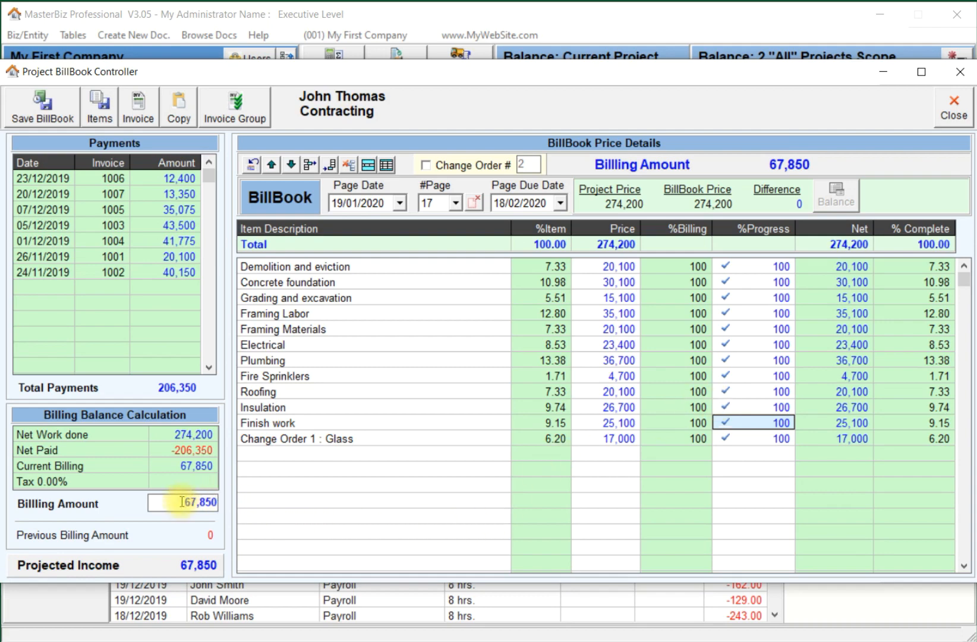
- Generate the PDF invoice for the 67,850 billing amount, then close the BillBook and project 101's details
click(137, 113)
click(716, 536)
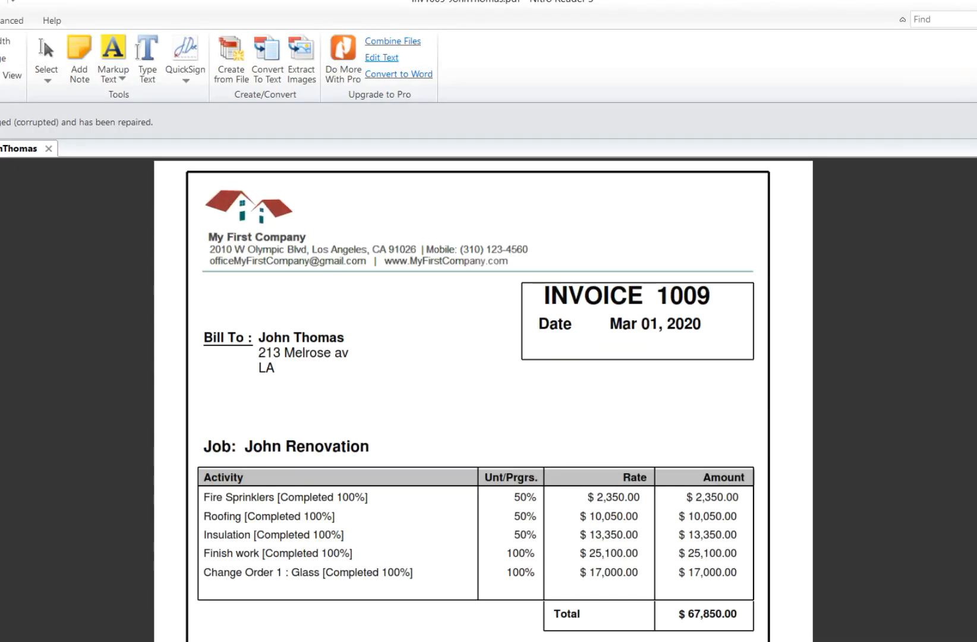
key(alt+F4)
click(511, 366)
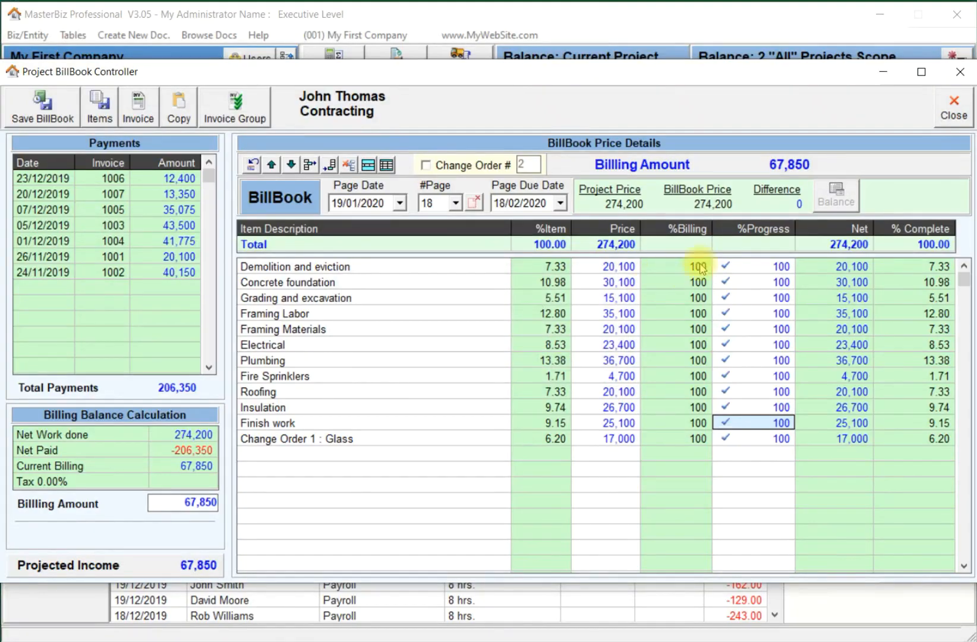
click(952, 108)
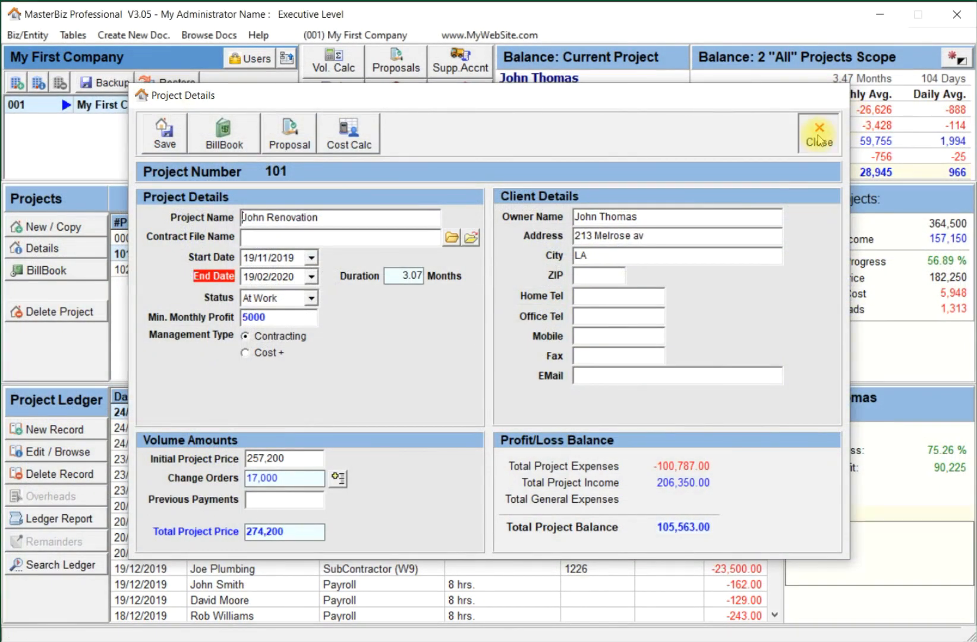
click(820, 138)
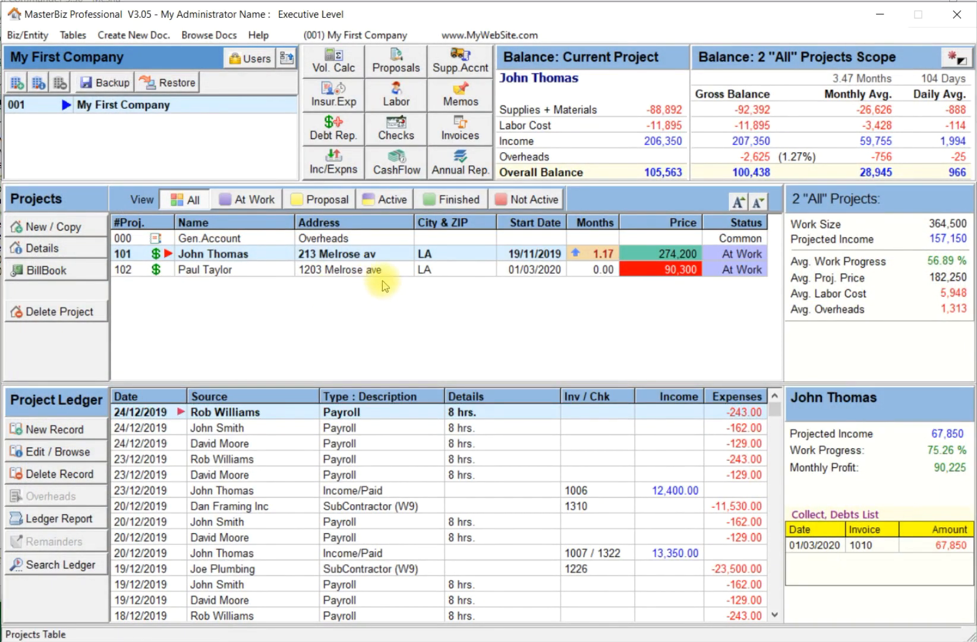
- Try to change project 101's status to Finished in its project details
click(54, 255)
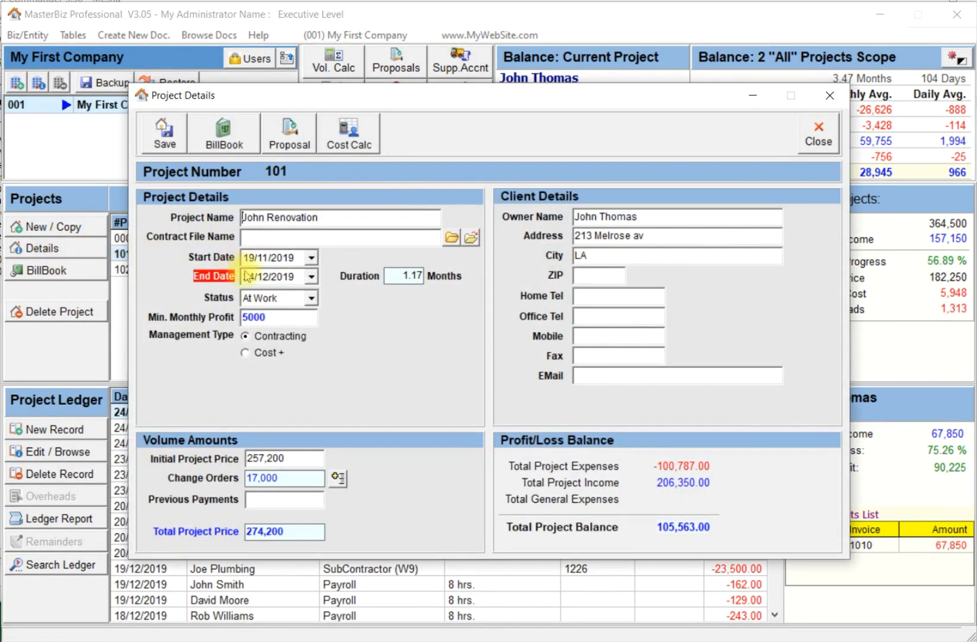
click(312, 299)
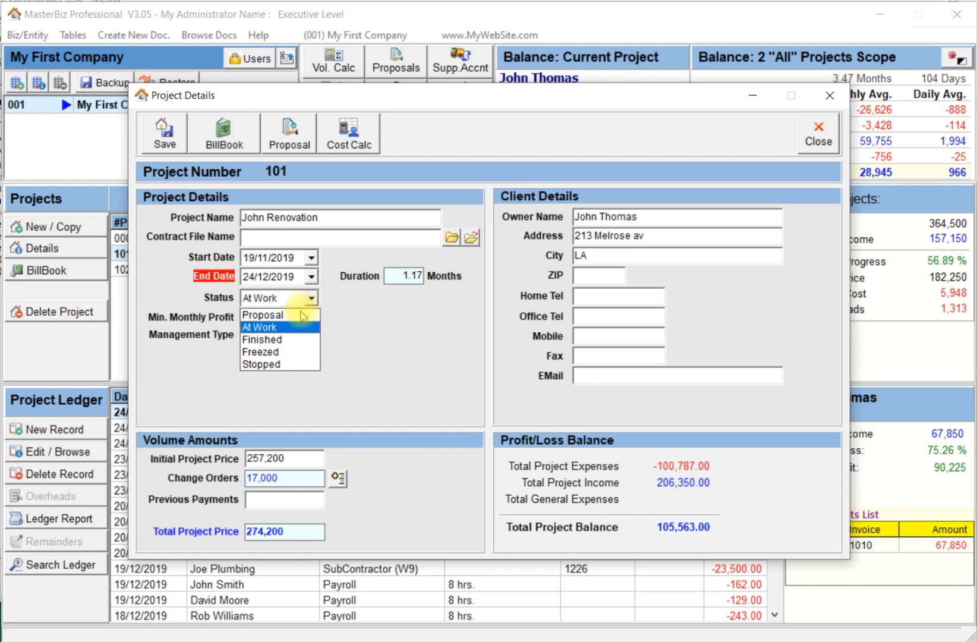
click(284, 340)
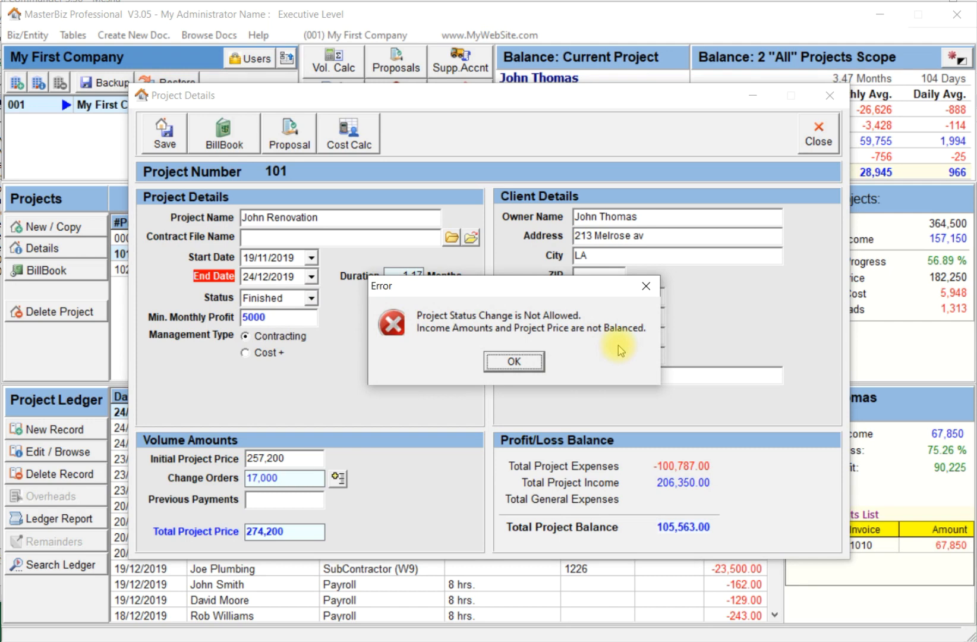
click(514, 362)
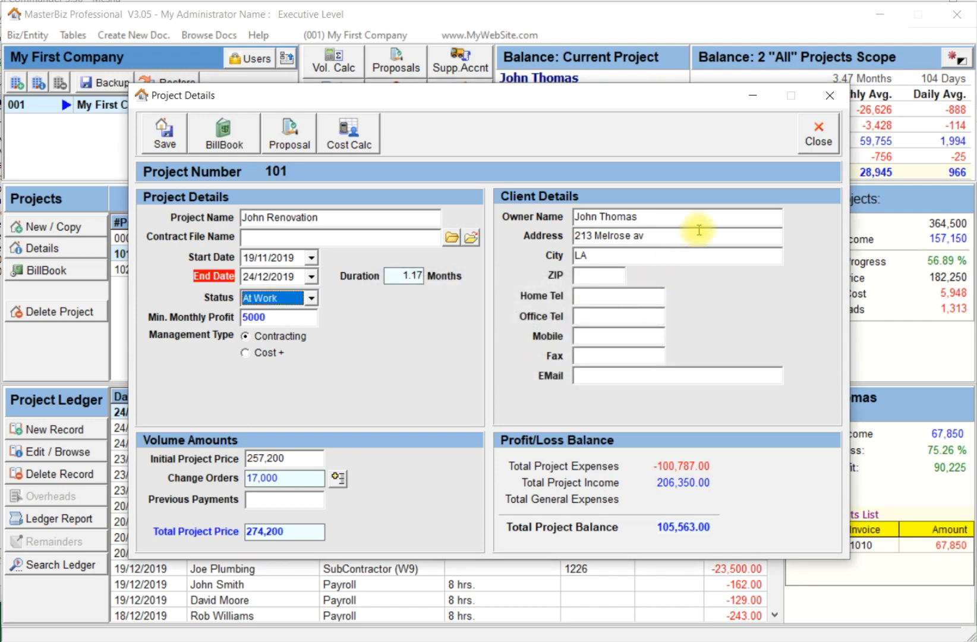
click(816, 136)
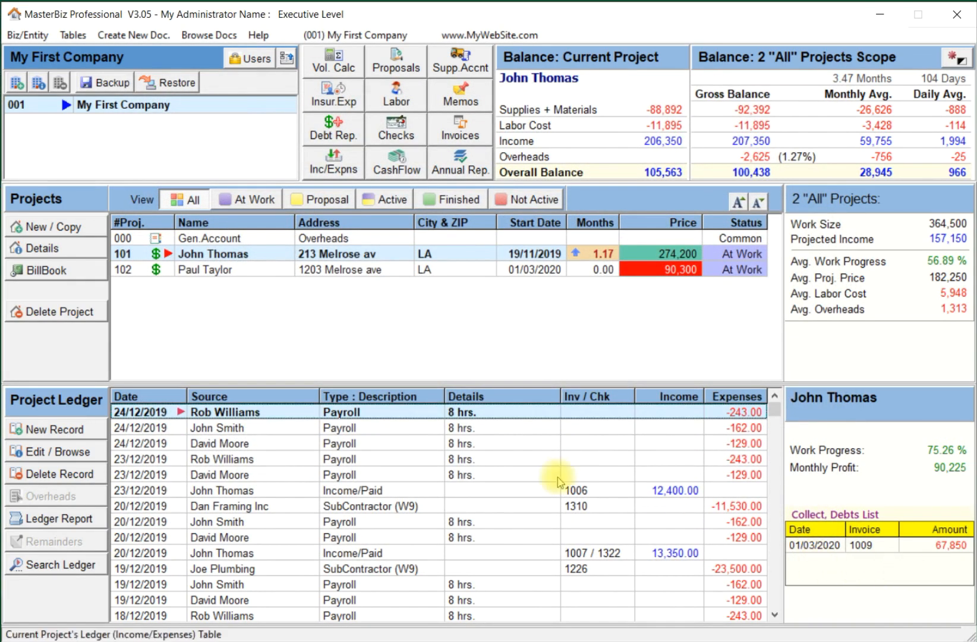
- Record the client's 67,850 payment of invoice 1009 as project income, paid by check number 3452
click(43, 431)
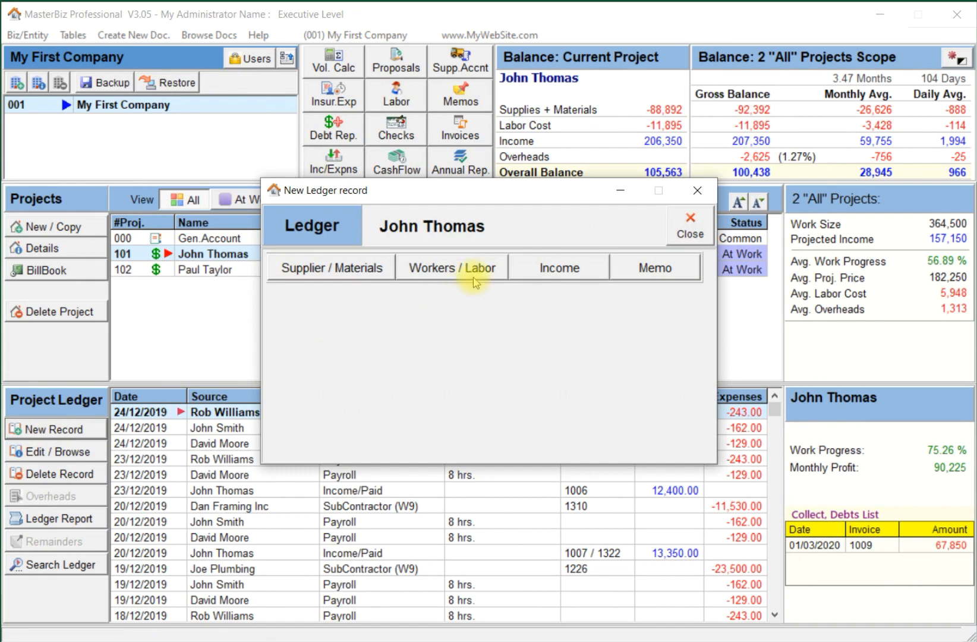
click(556, 267)
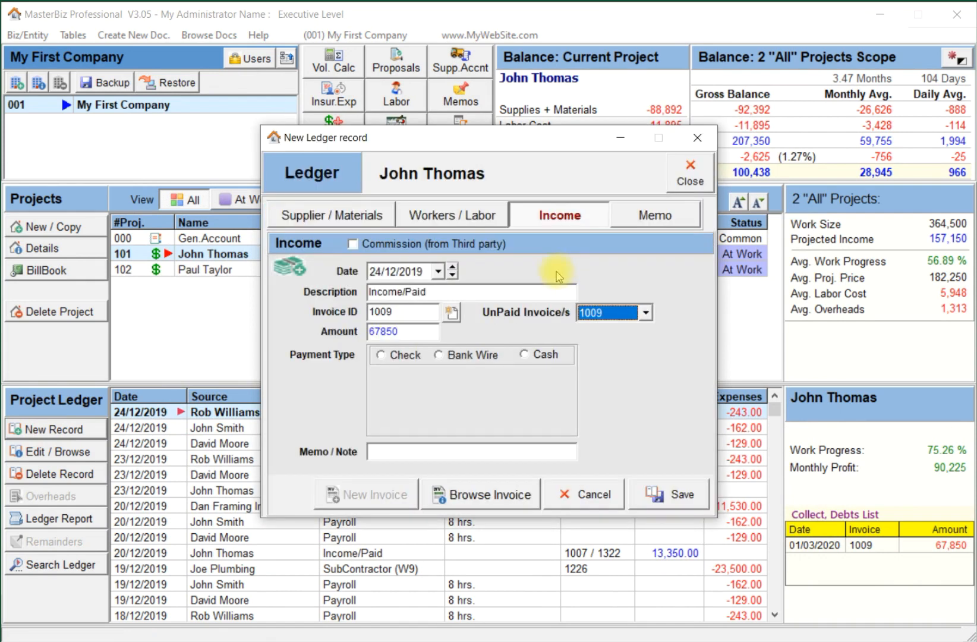
click(400, 356)
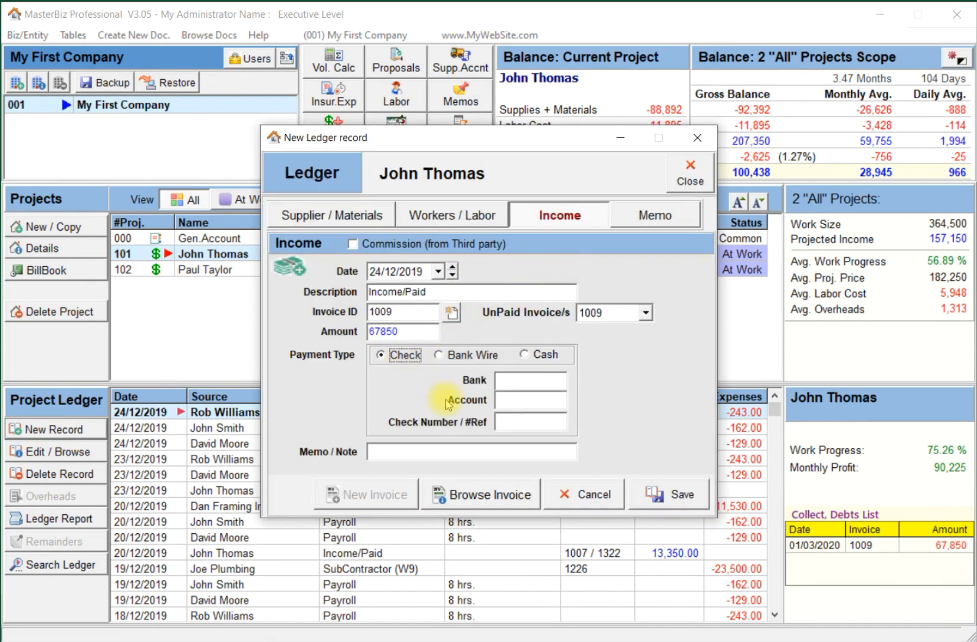
click(511, 420)
text(3452)
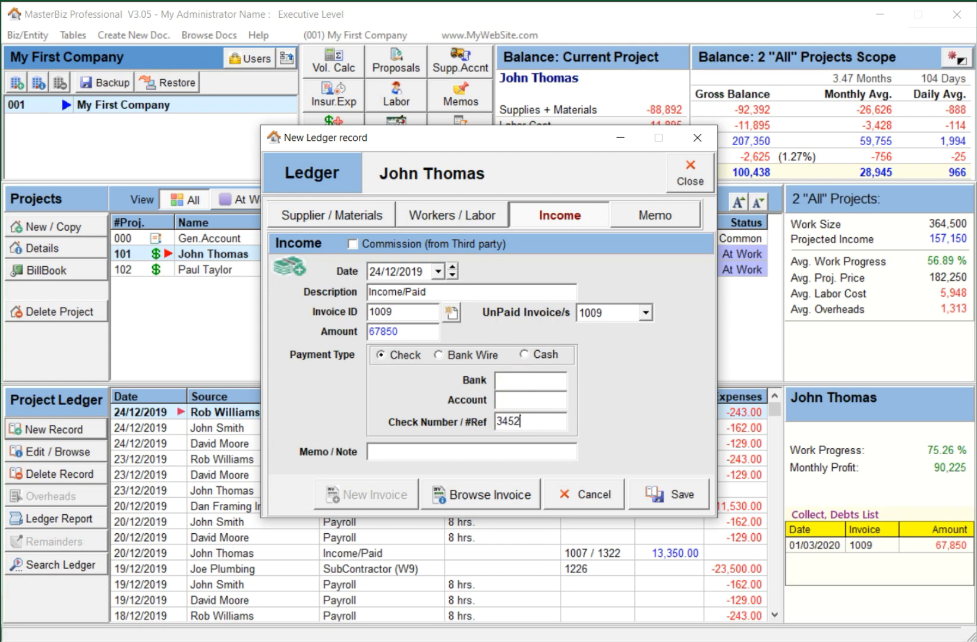
click(656, 498)
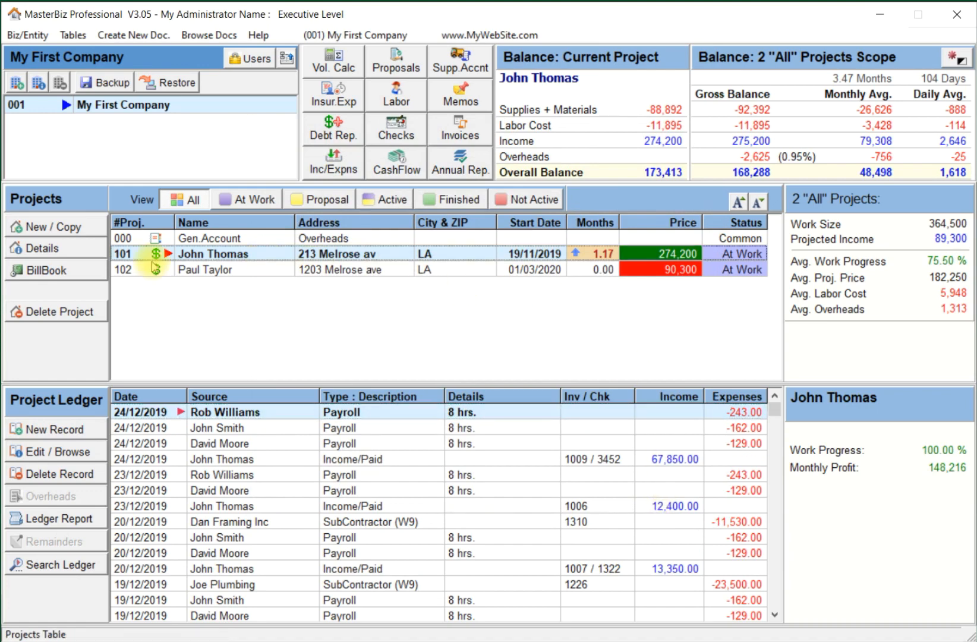
- Set project 101's status to Finished in its project details and save the change
click(40, 250)
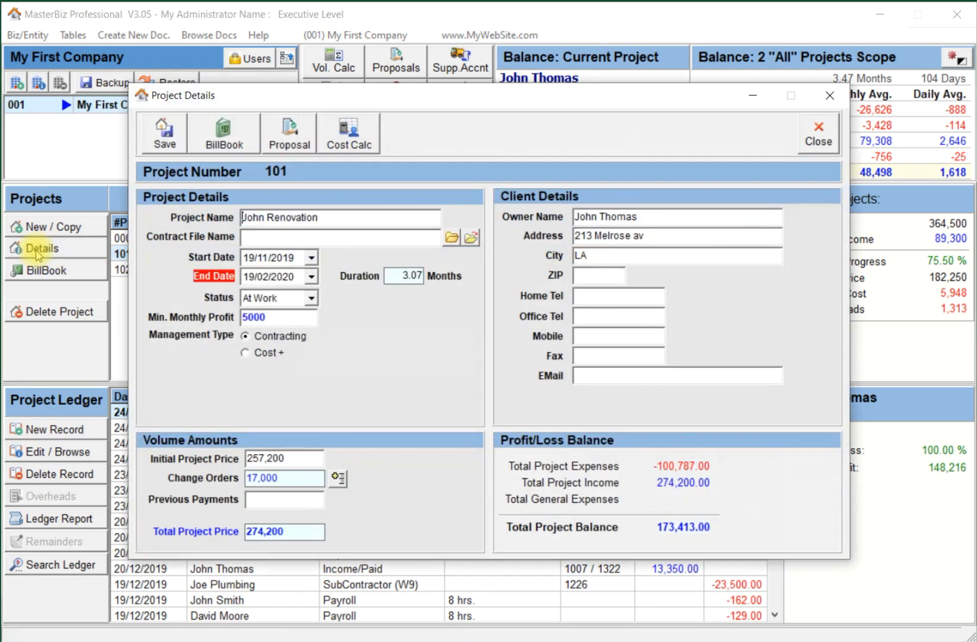
click(312, 298)
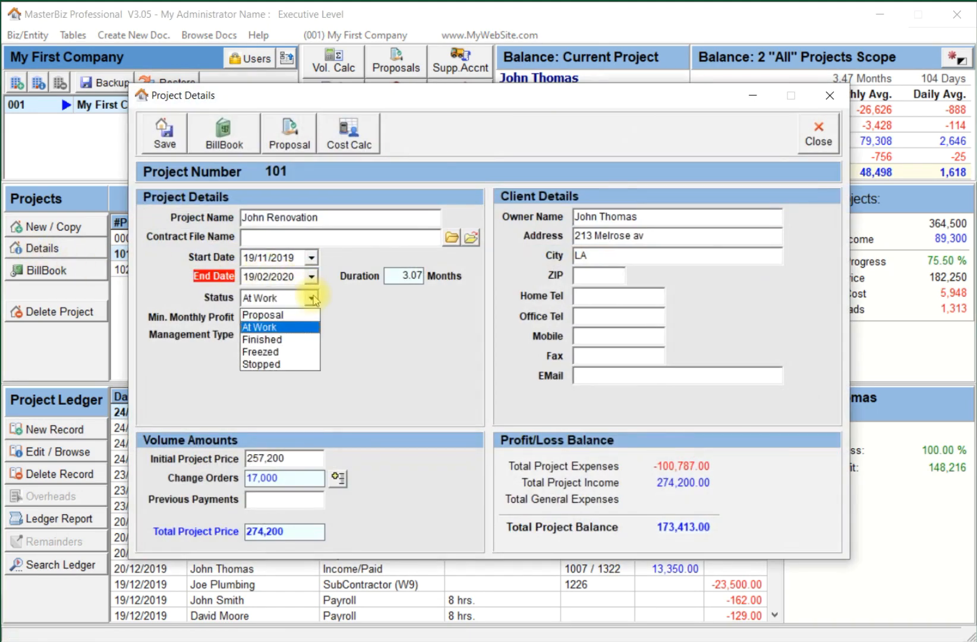
click(302, 341)
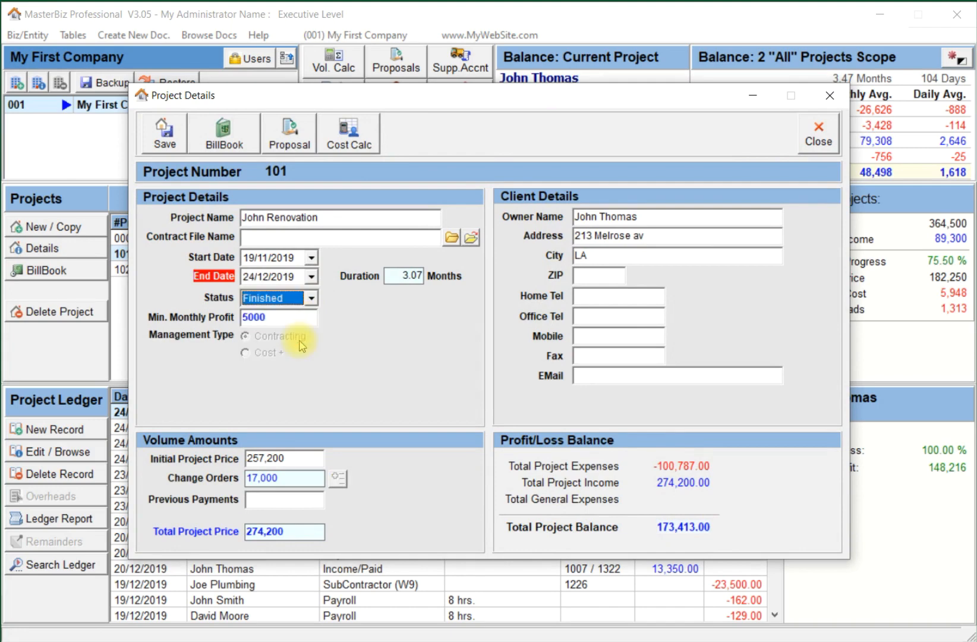
click(161, 136)
- Review the price proposal of project 101, comparing its planned margin and profit with the project's balance
click(182, 256)
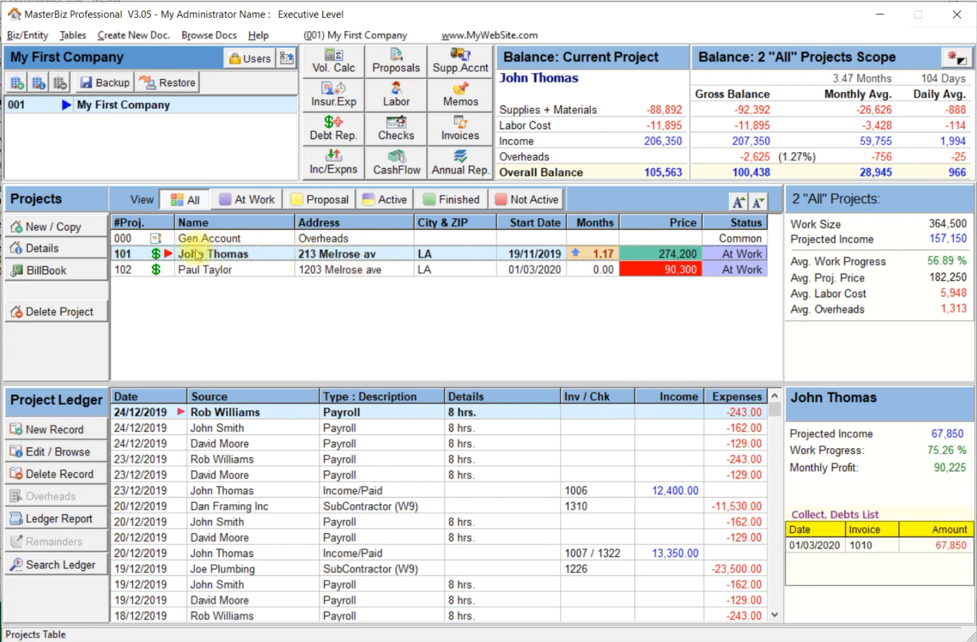
click(57, 253)
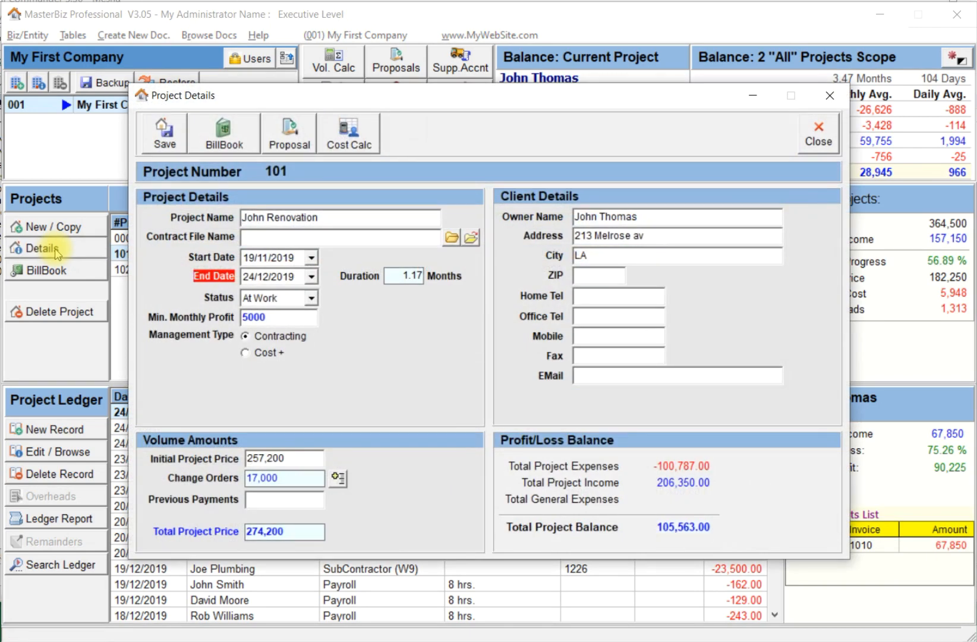
click(306, 132)
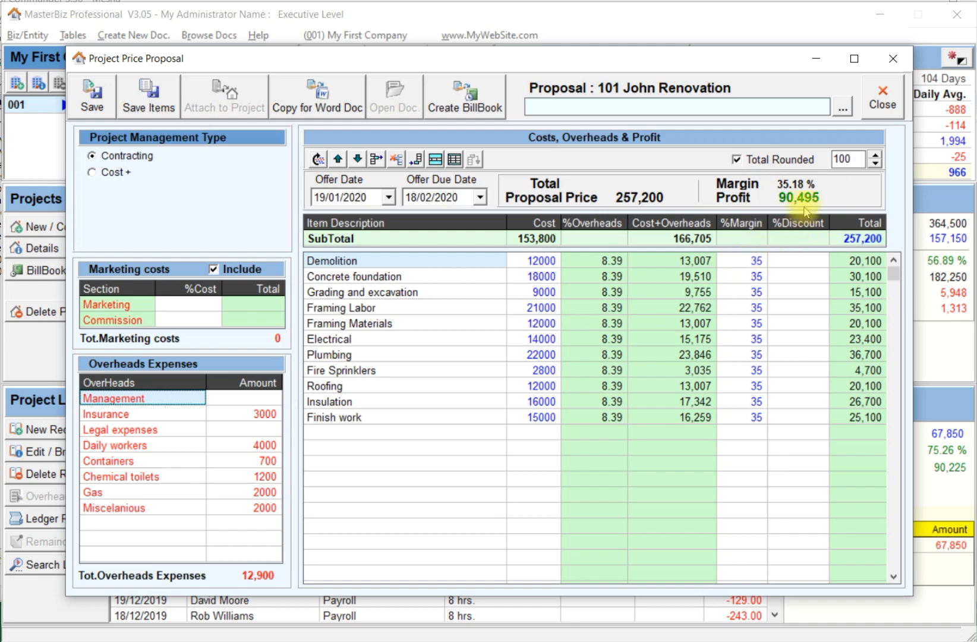
click(881, 101)
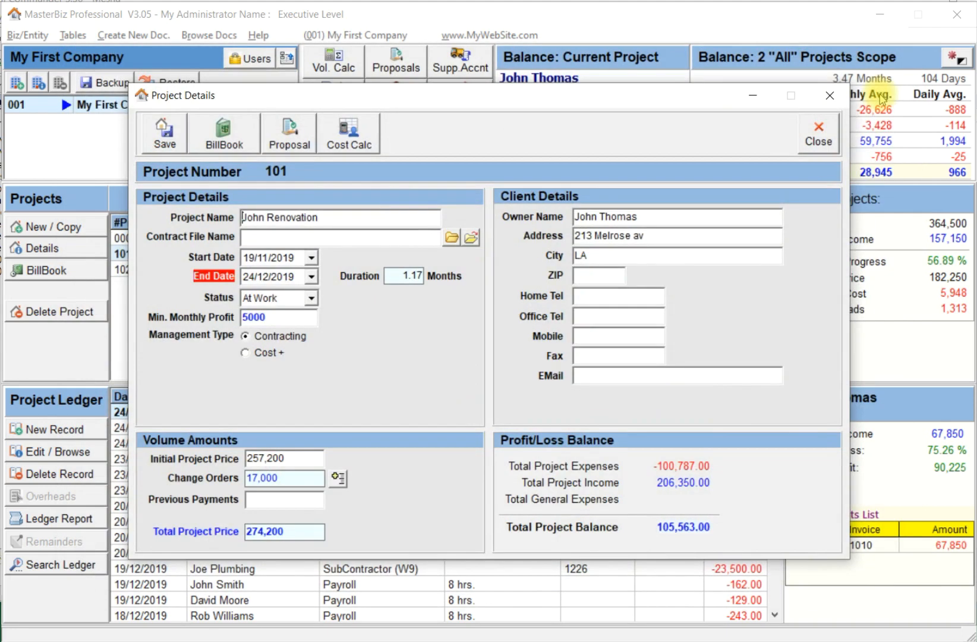
click(818, 135)
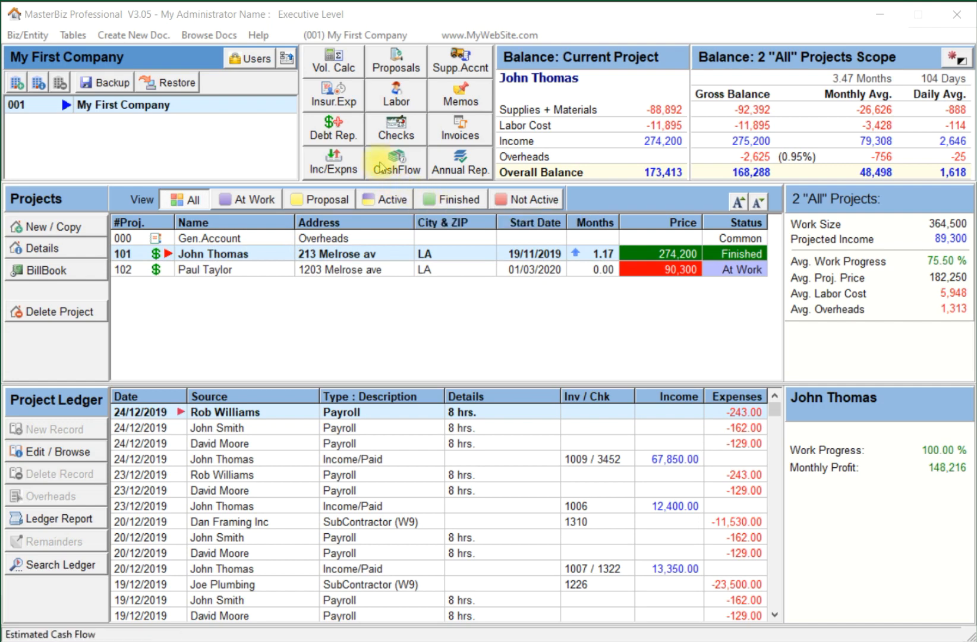
- Review the company's issued invoices, examining the billed activities of invoices 1002 and 1004
click(461, 134)
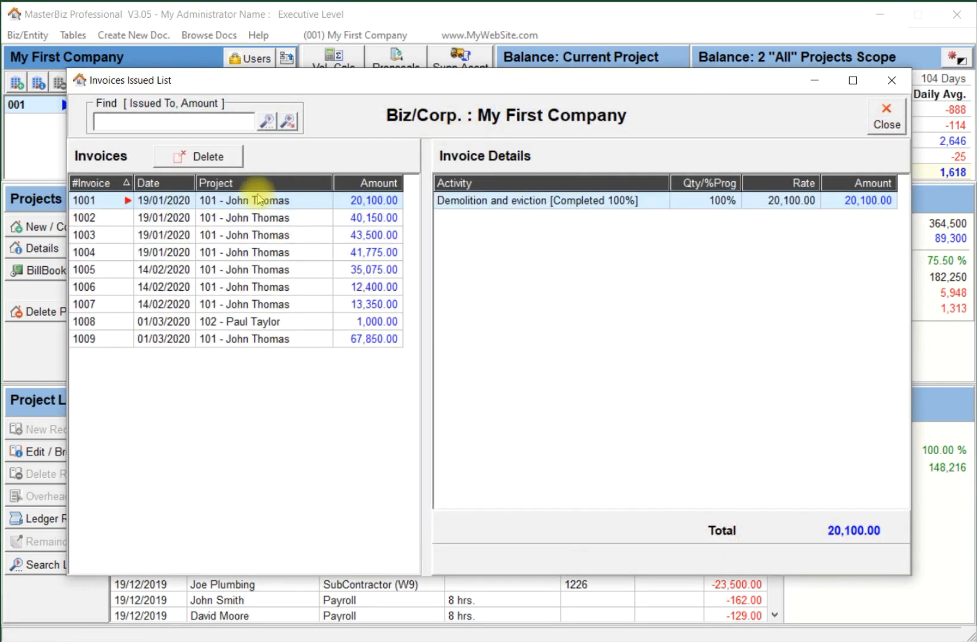
click(231, 218)
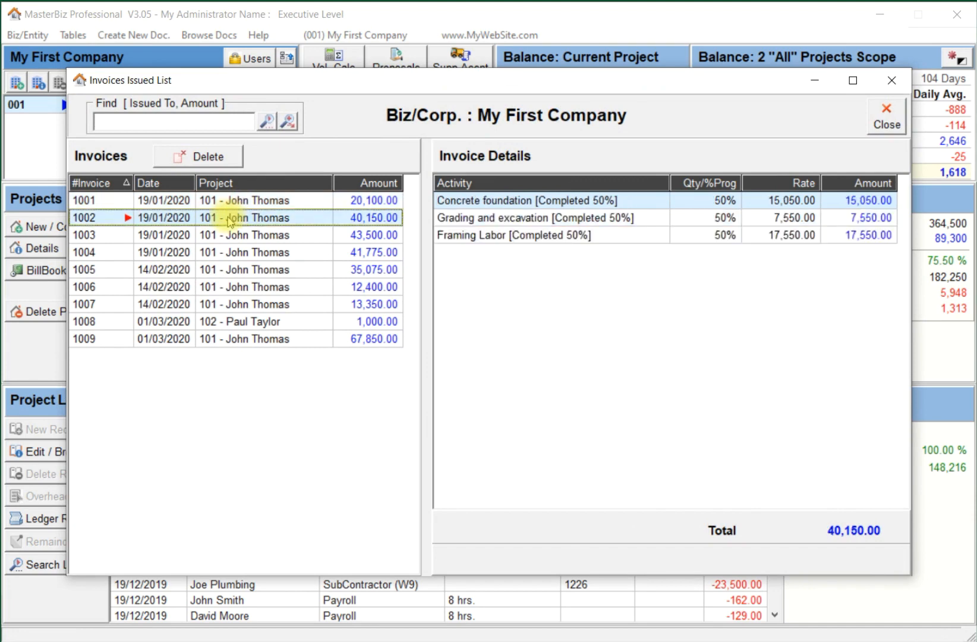
click(228, 256)
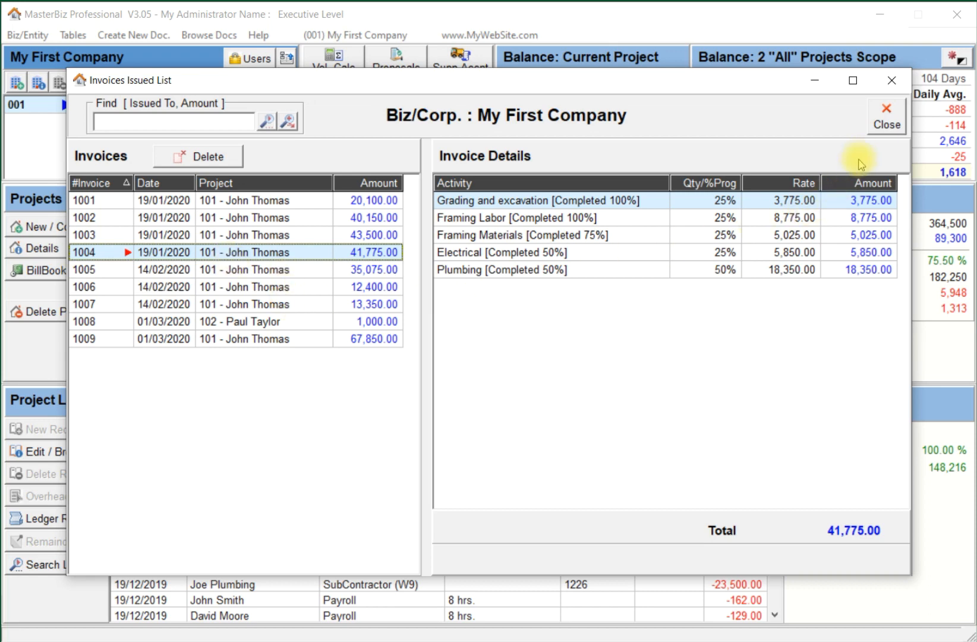
click(884, 118)
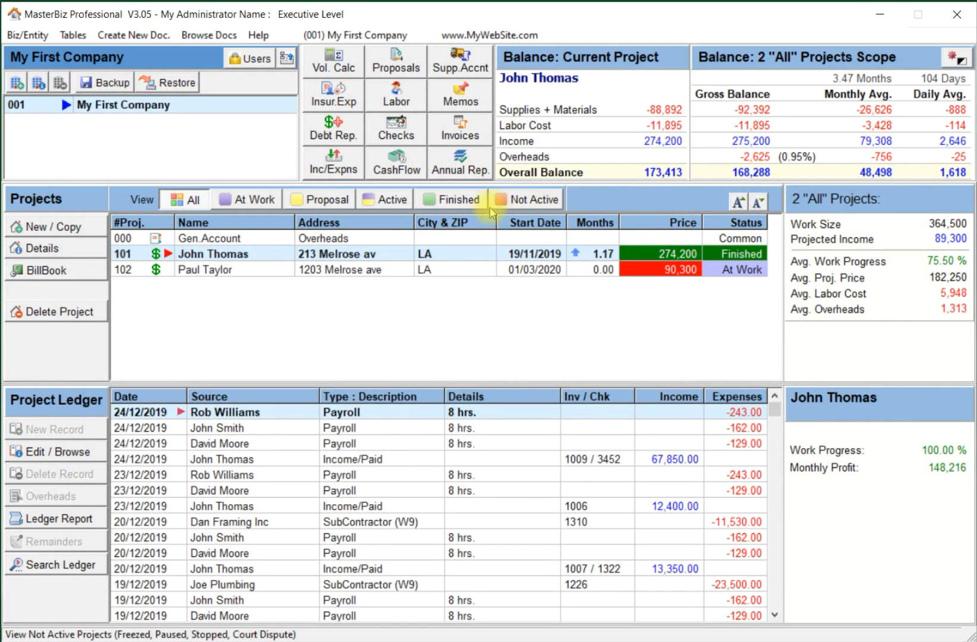
- Review the supplier accounting cards of Car Repairs, Carlos Demolition Inc and Electric Works
click(469, 70)
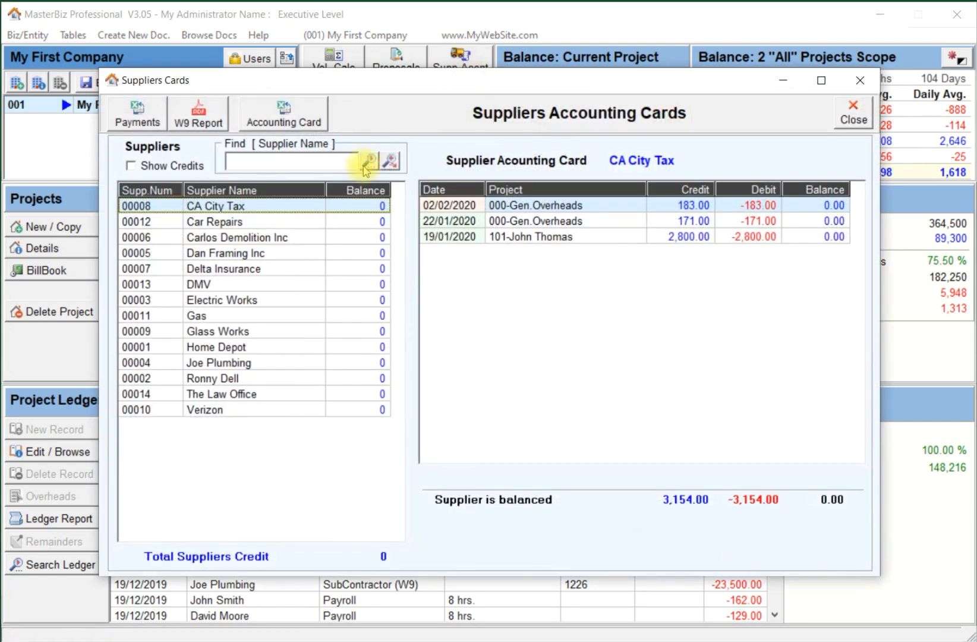
click(275, 225)
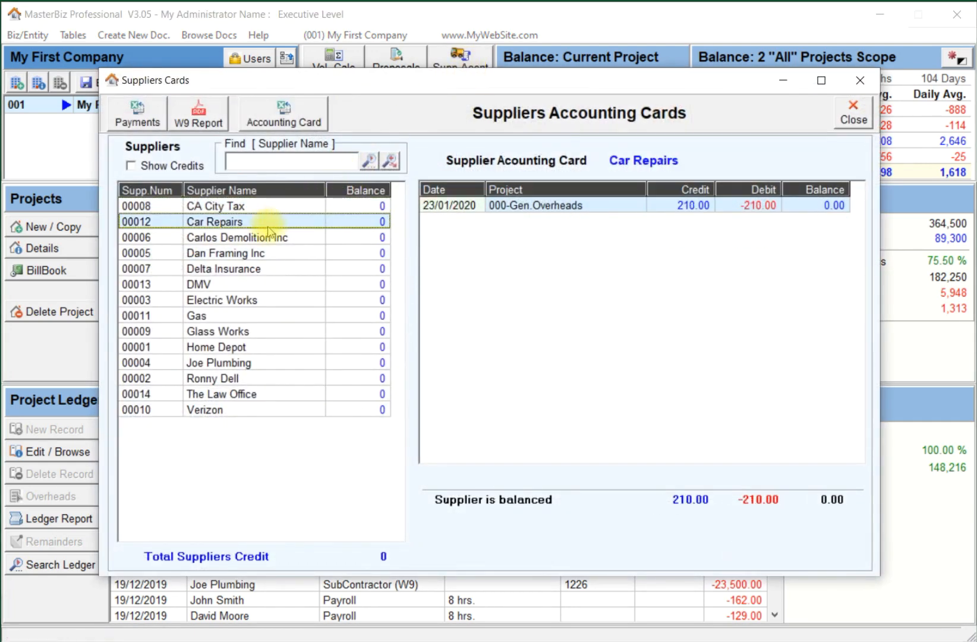
click(269, 238)
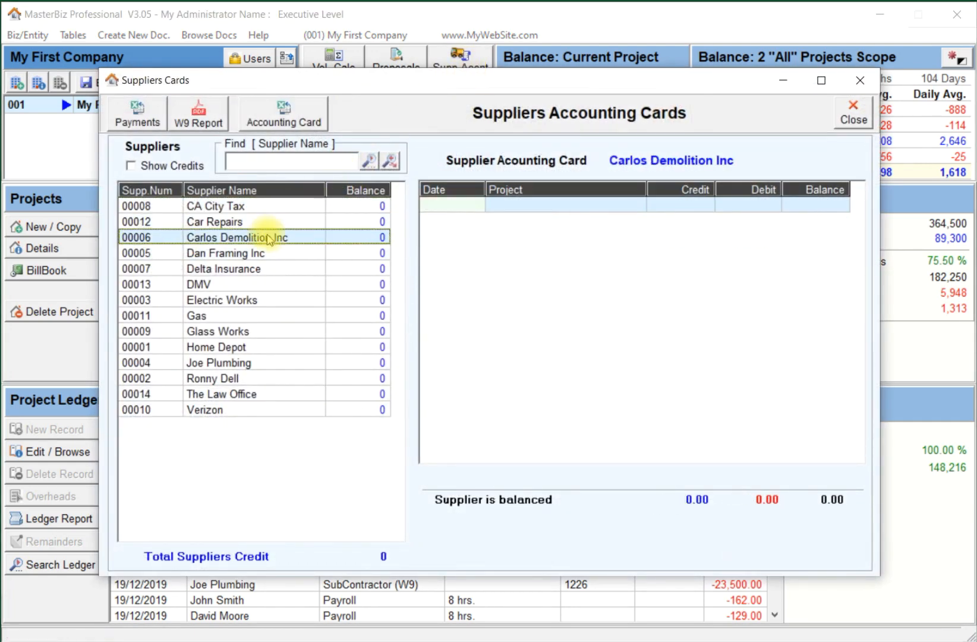
click(249, 301)
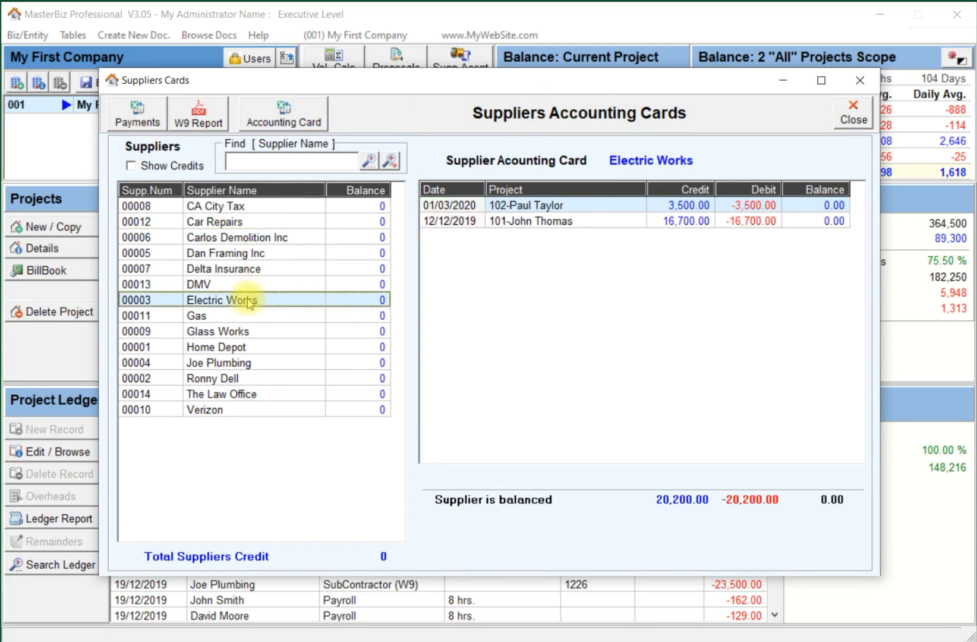
click(852, 116)
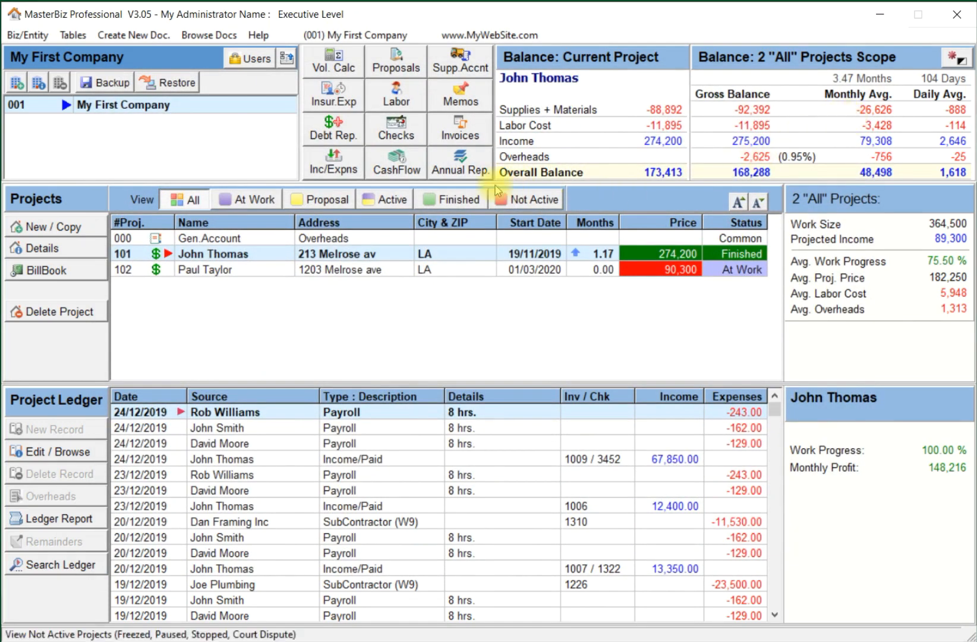
- Review the general income and expenses report for 01/01/2019 to 31/12/2019
click(335, 170)
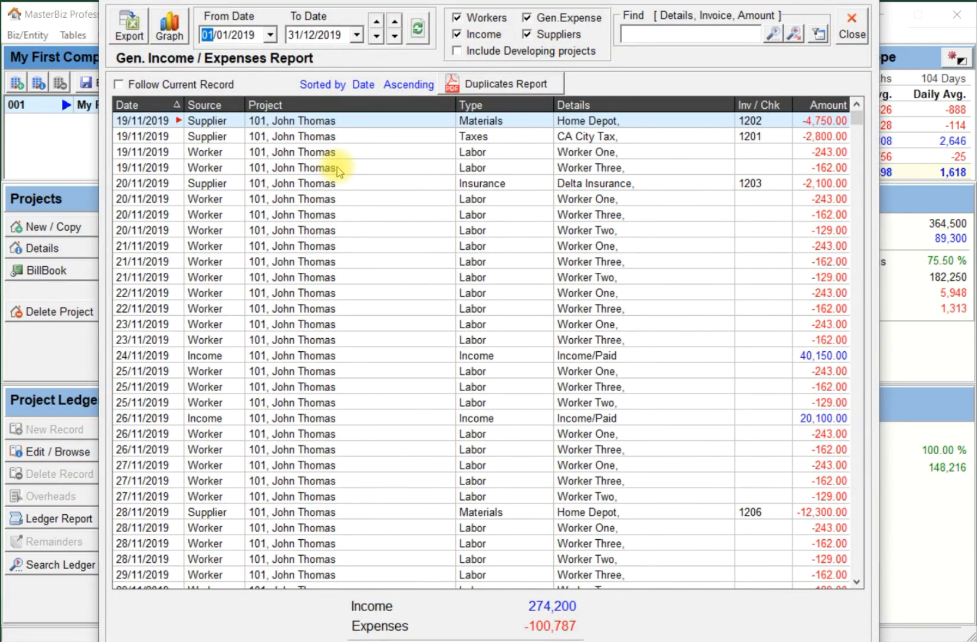
click(853, 35)
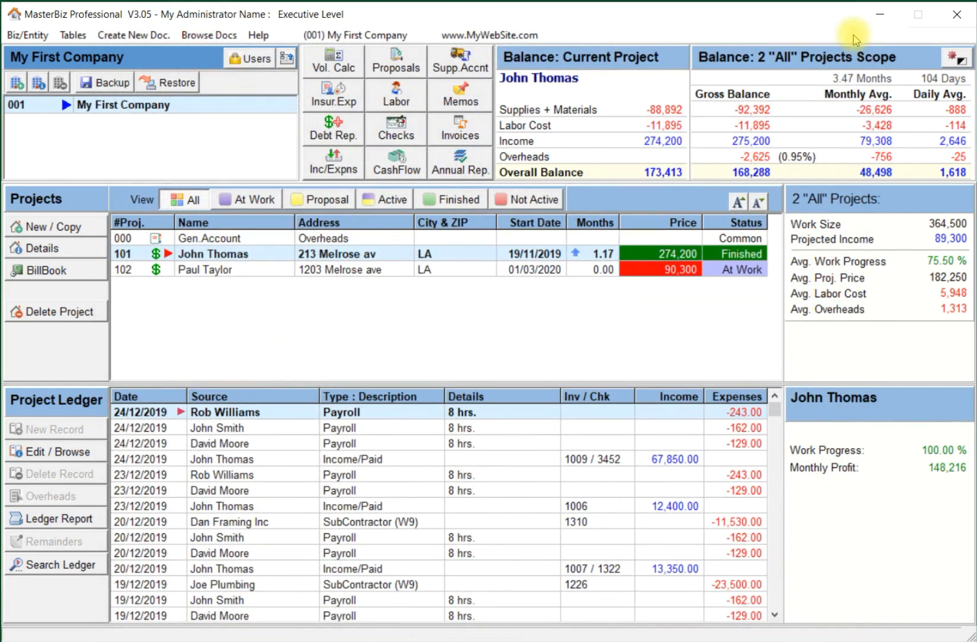
click(322, 172)
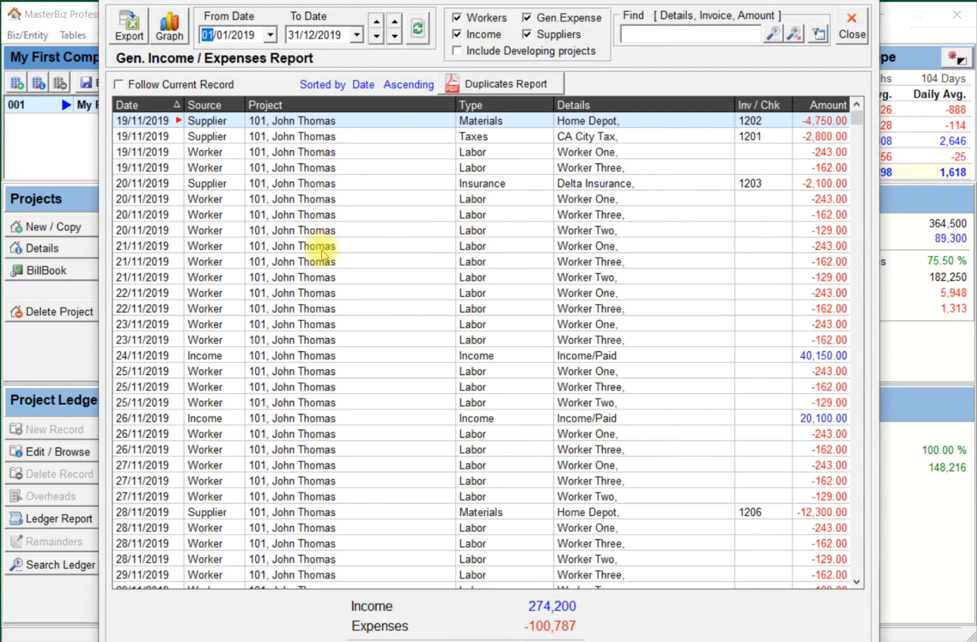
click(851, 30)
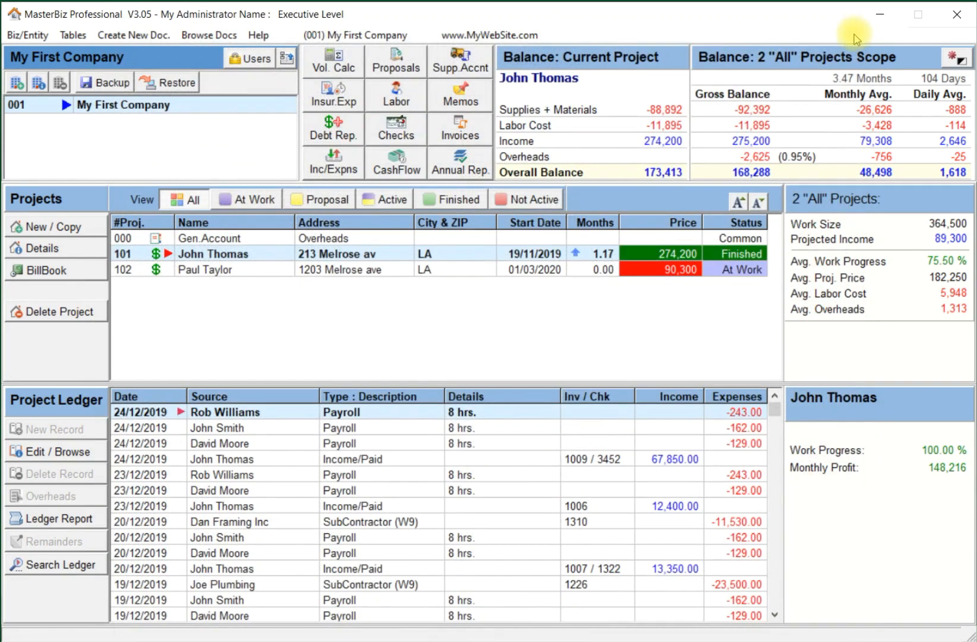
- Review the company's annual balance report, comparing income, expenses, overheads and growth for 2019 and 2020
click(459, 169)
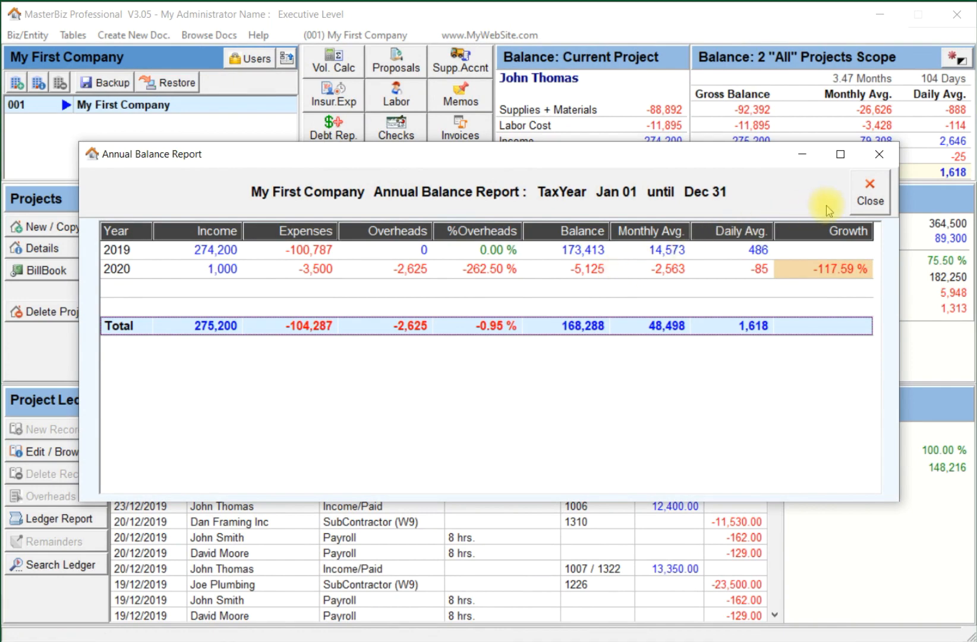
click(871, 201)
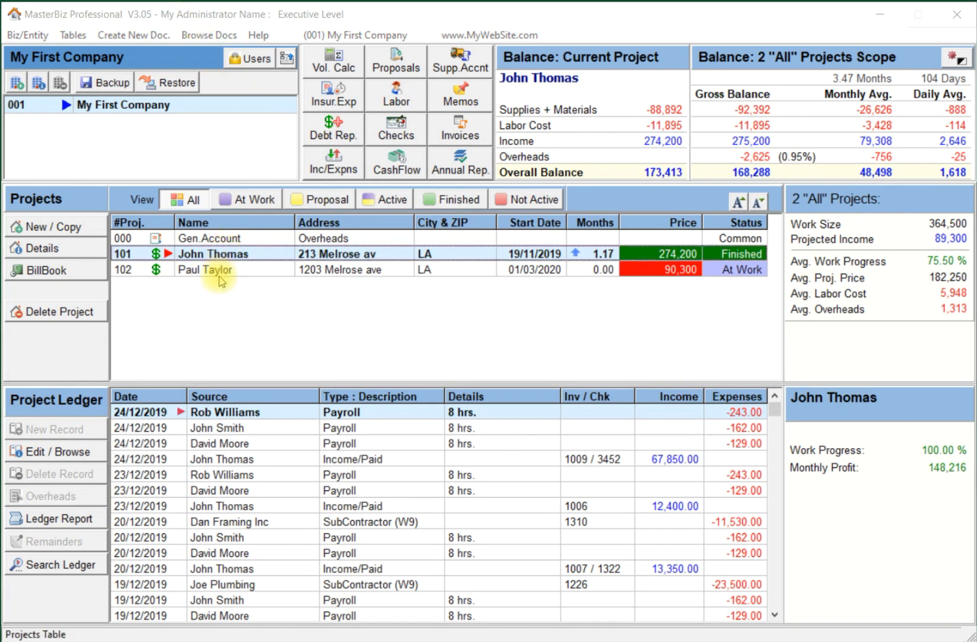
- Add a worker to the workers table with the worker's full name and a net daily wage of 140, and save the record
click(72, 35)
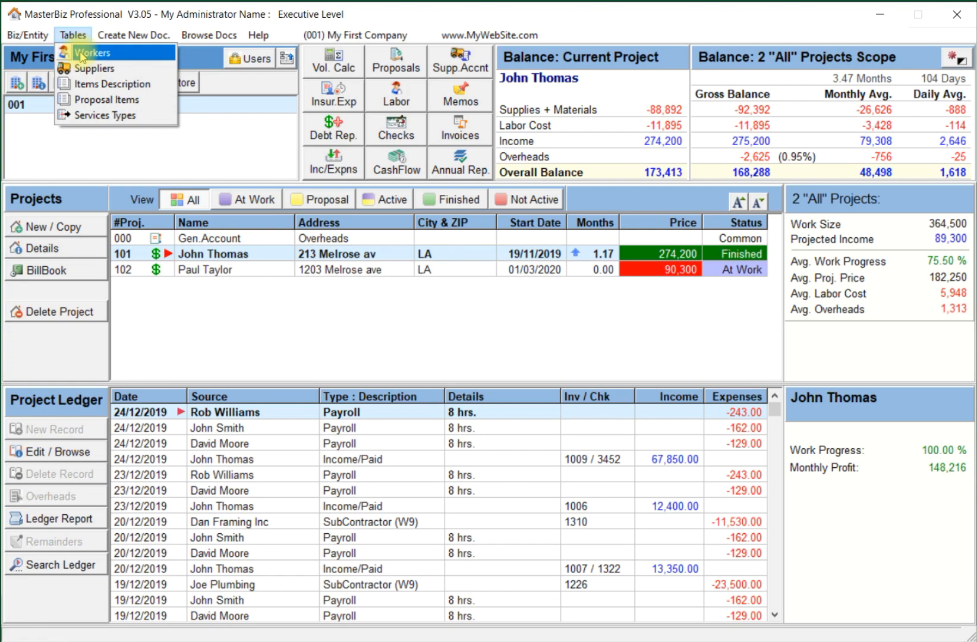
click(81, 54)
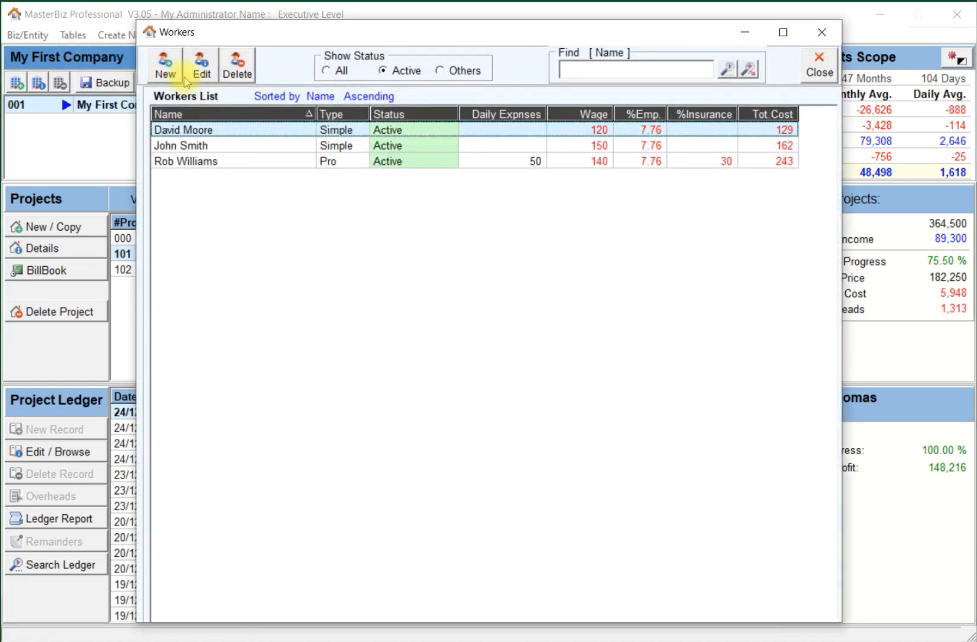
click(165, 69)
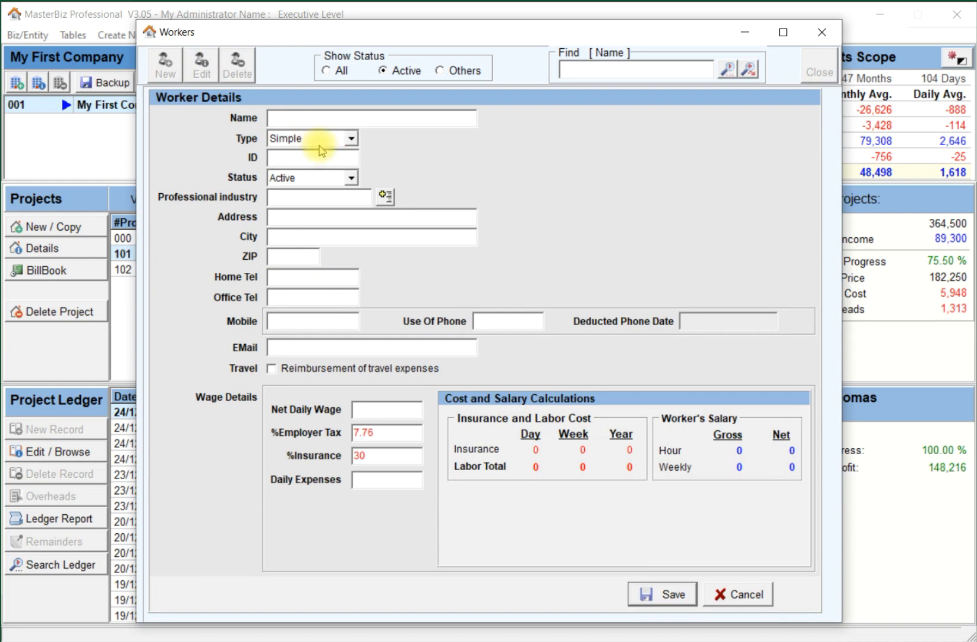
text(John)
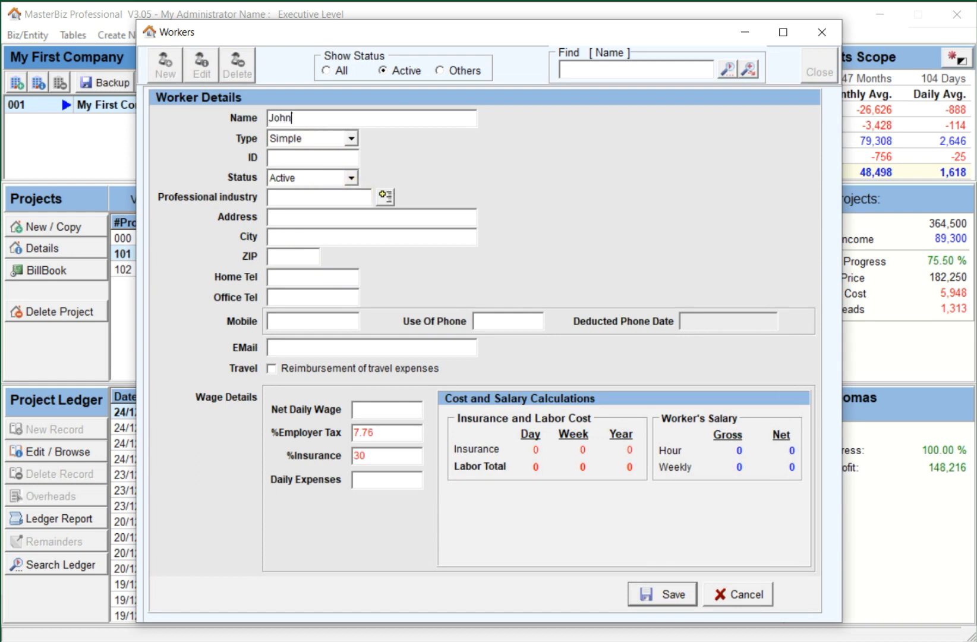
text( Walter)
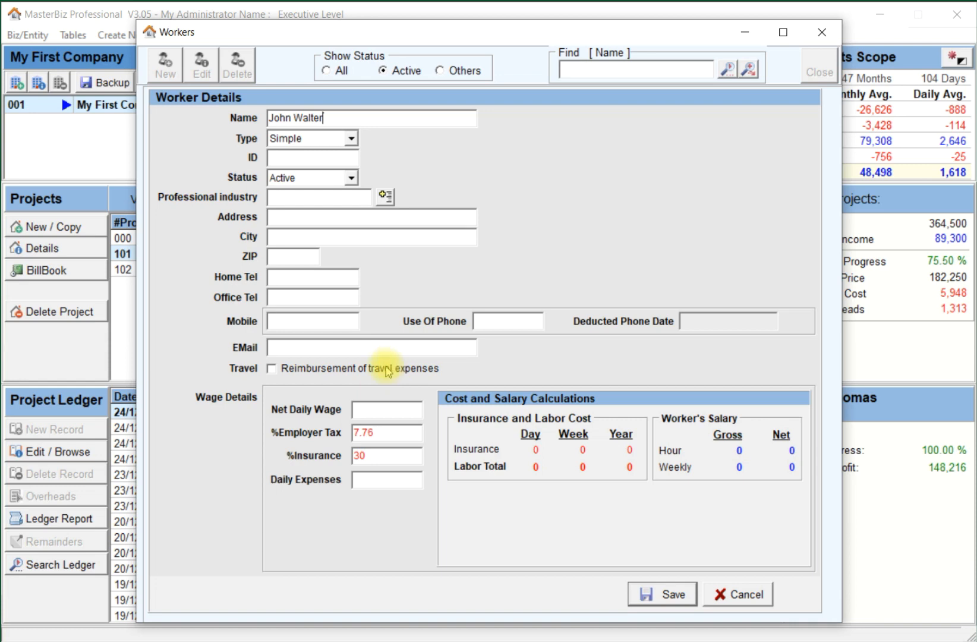
click(381, 414)
text(140)
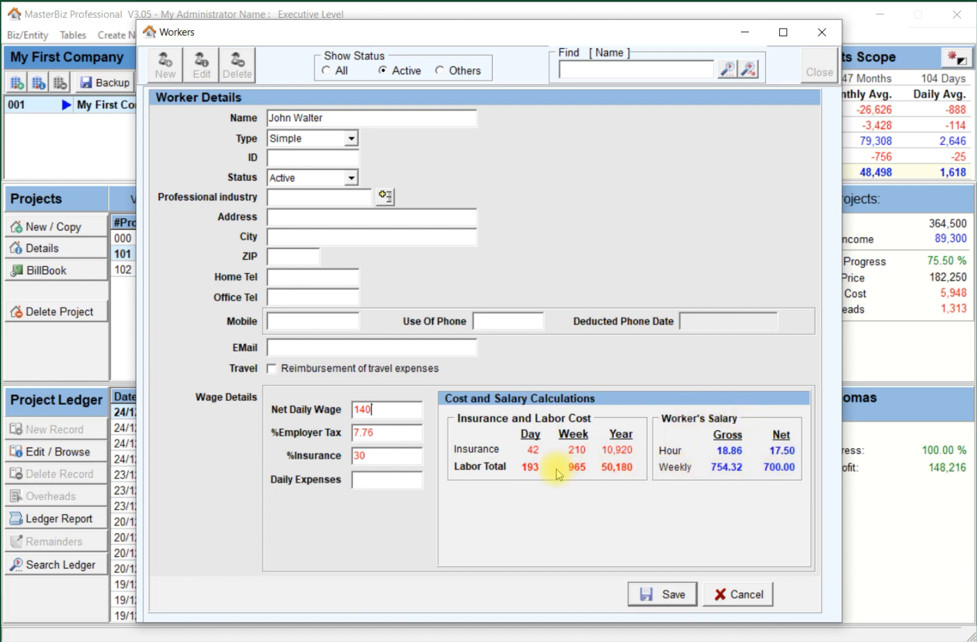
click(650, 594)
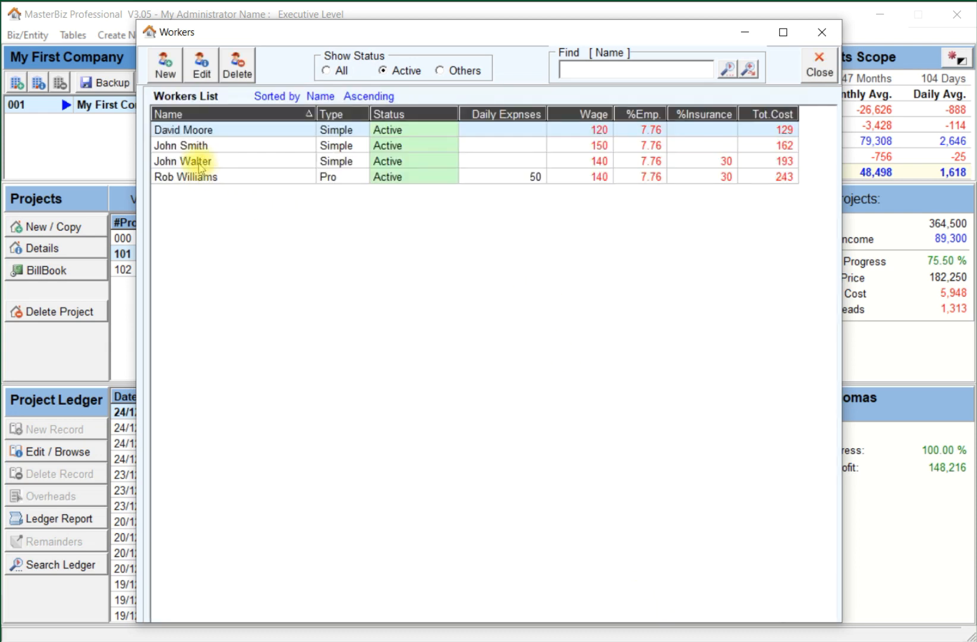
click(199, 161)
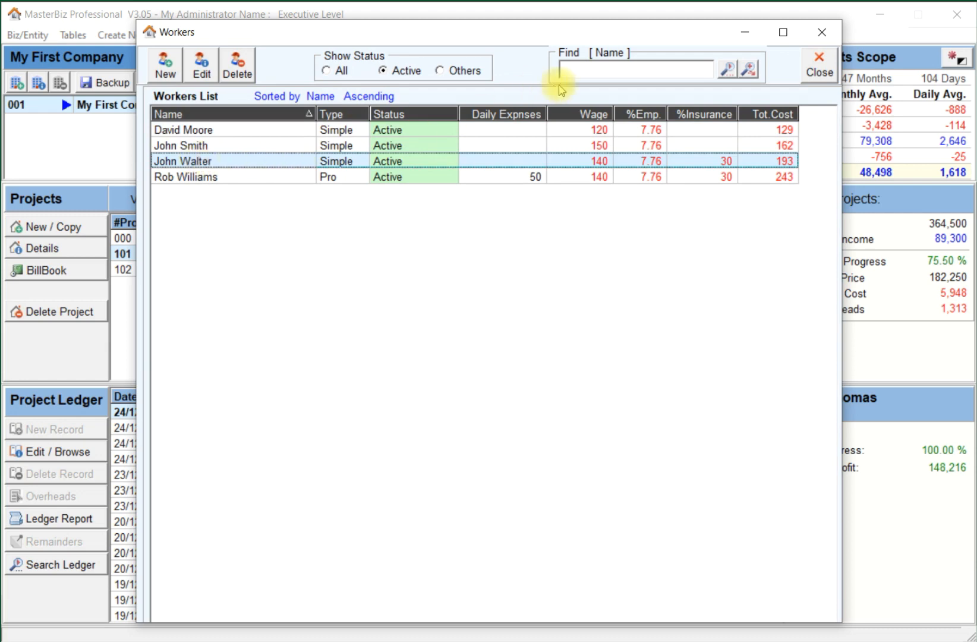
click(828, 72)
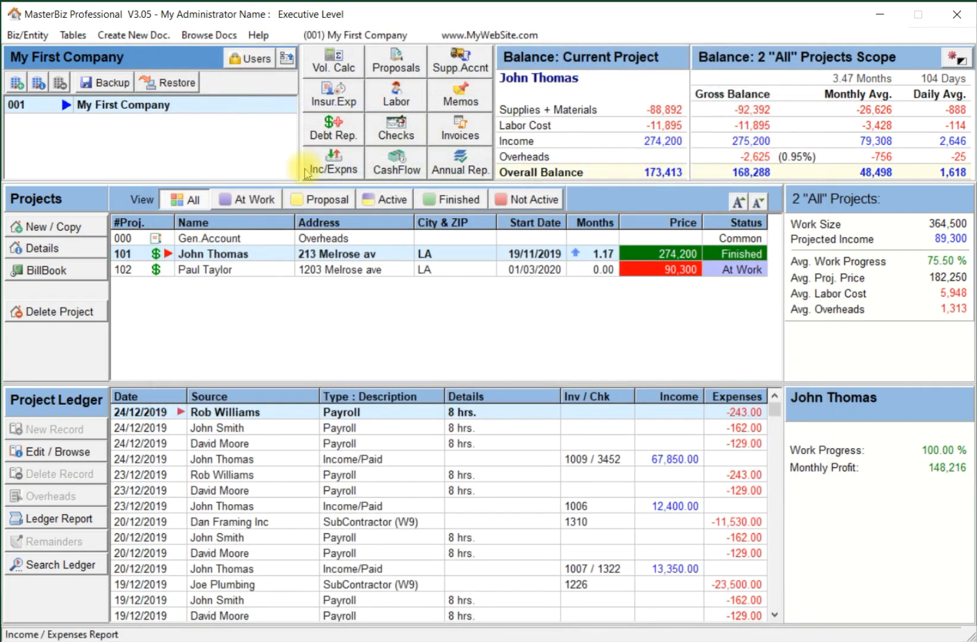